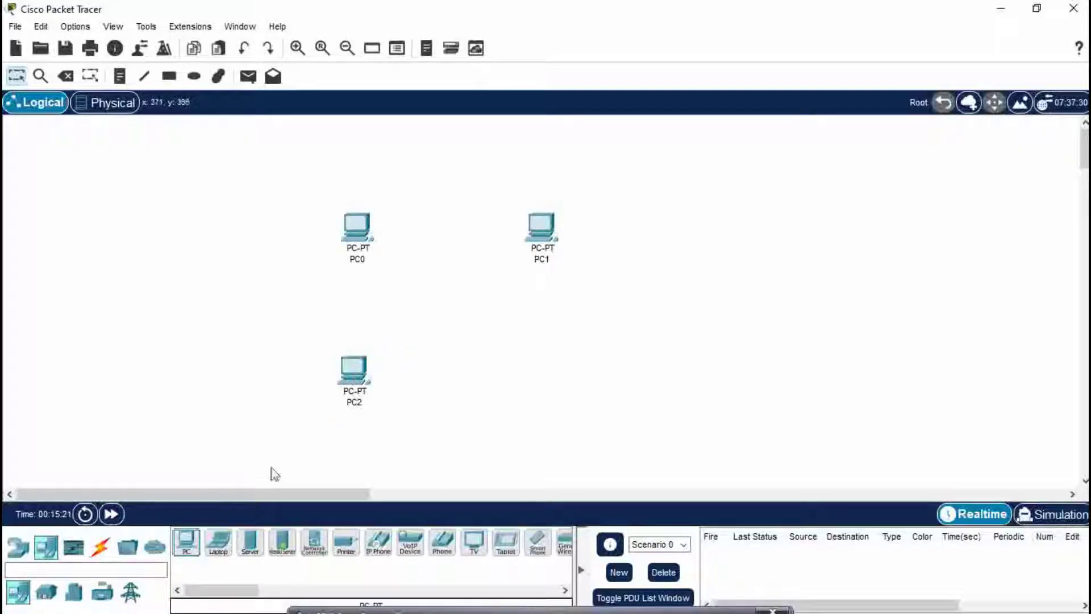
- Place a fourth PC below PC1, and add four 2950-24 switches in a square between the PCs, one near each PC
click(540, 368)
click(24, 546)
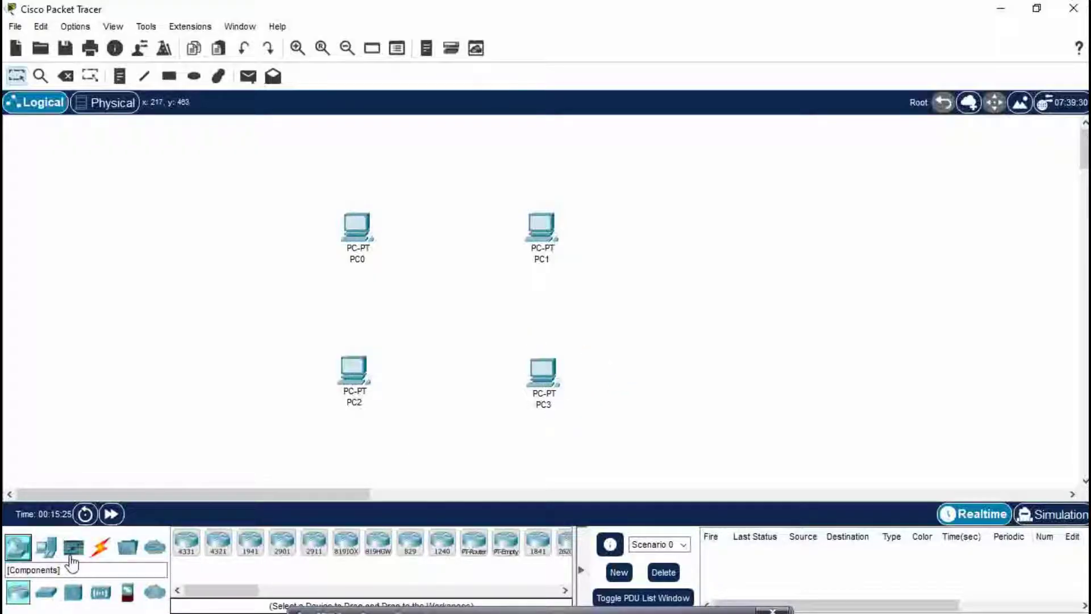
click(46, 598)
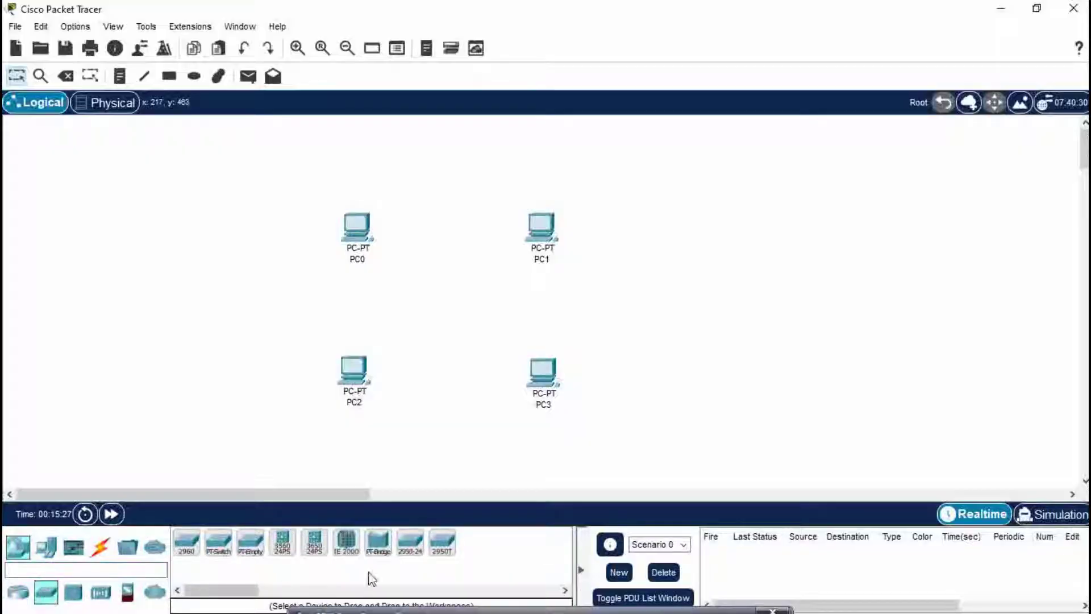
click(414, 554)
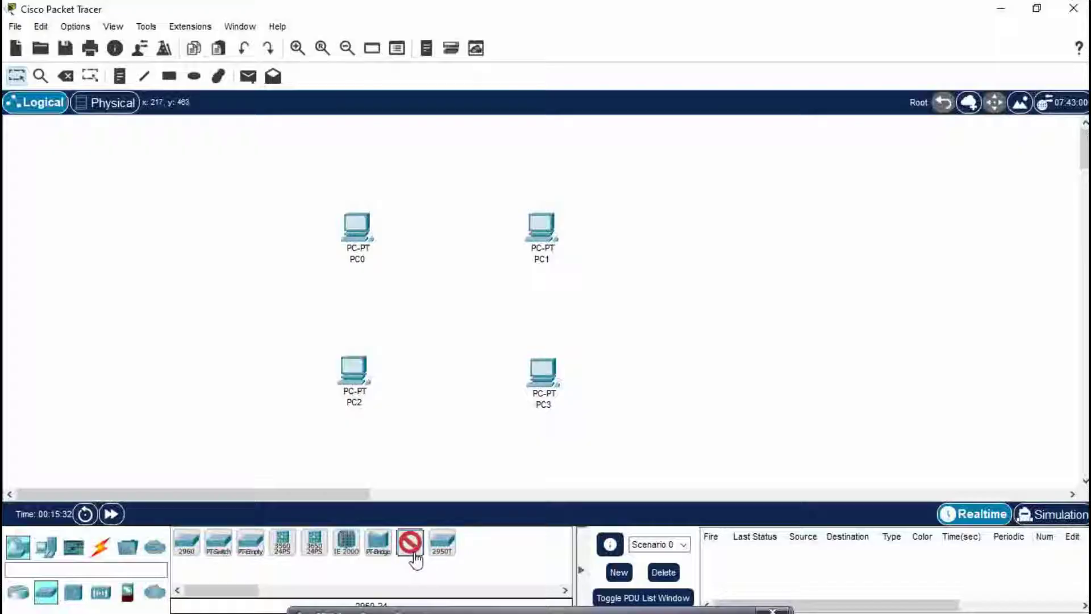
click(402, 271)
click(493, 273)
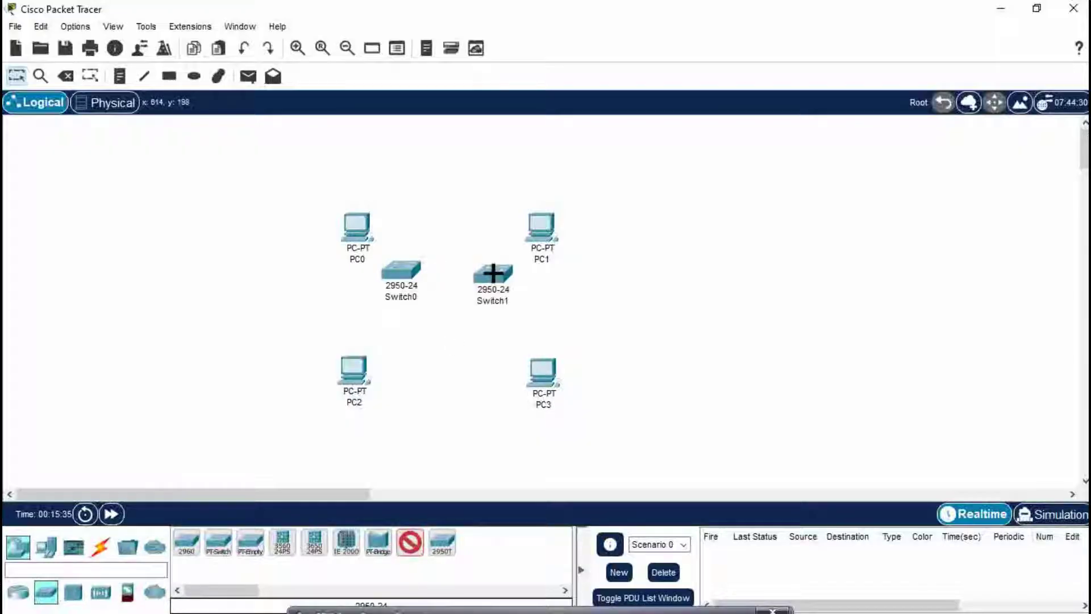
click(396, 345)
click(487, 344)
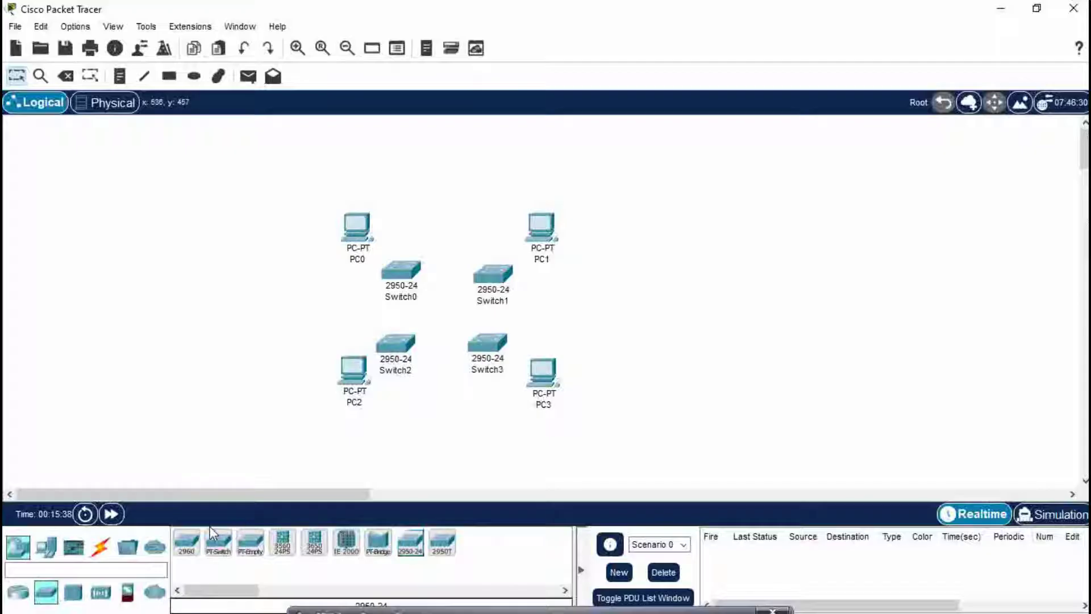
- Connect PC0 to Switch0 with a copper straight-through cable
click(108, 552)
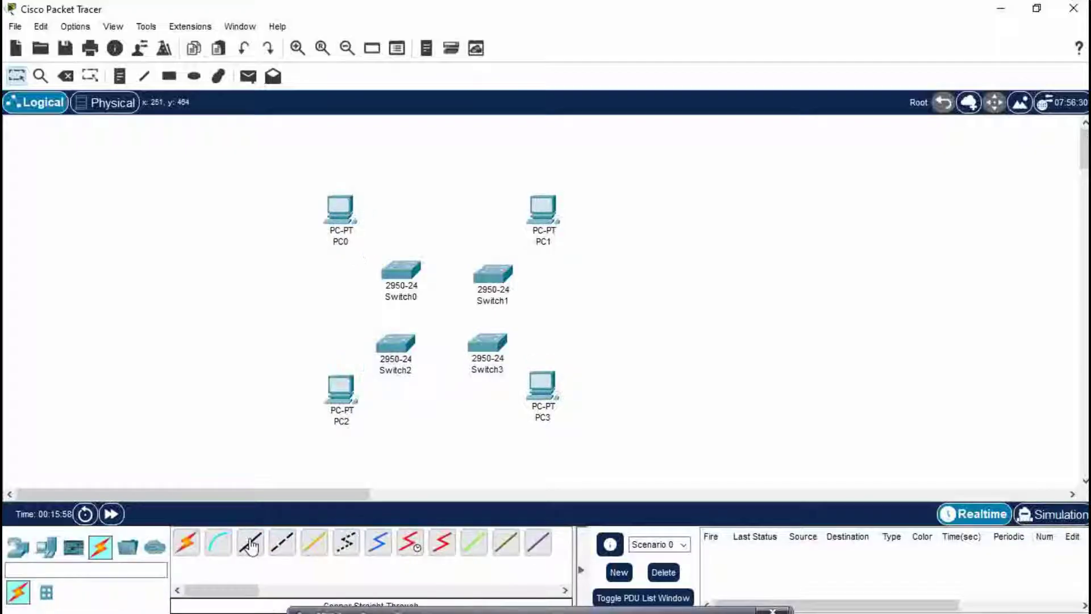
click(250, 544)
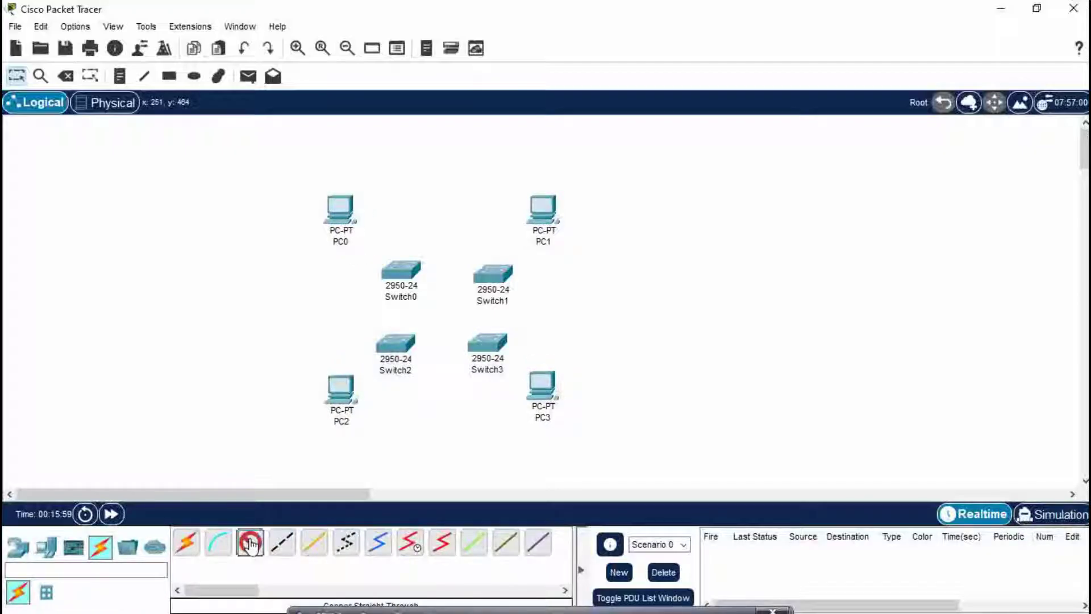
click(328, 205)
click(391, 269)
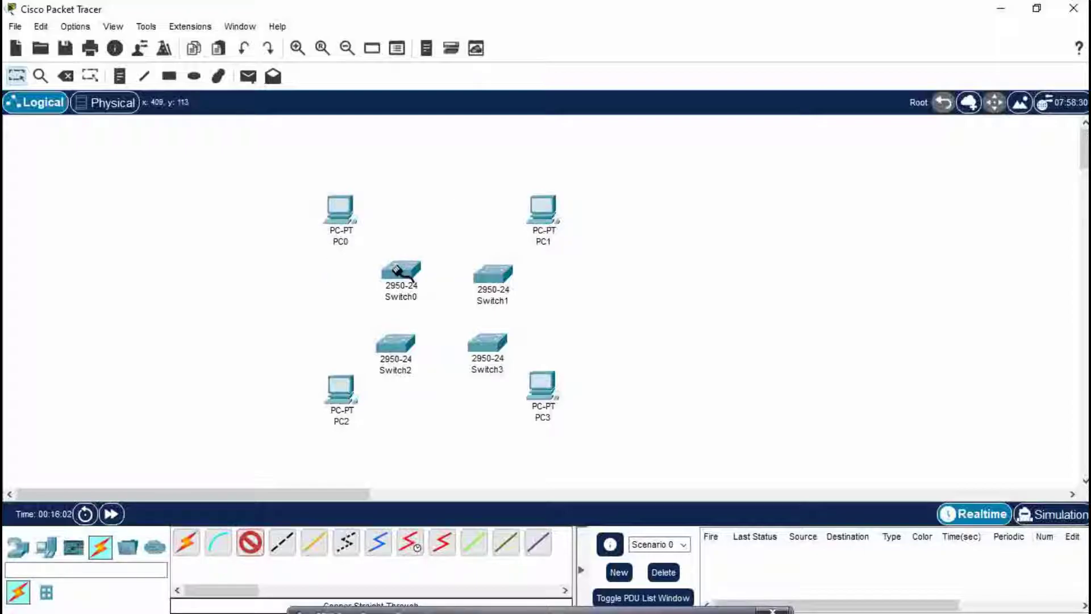
click(396, 270)
click(455, 241)
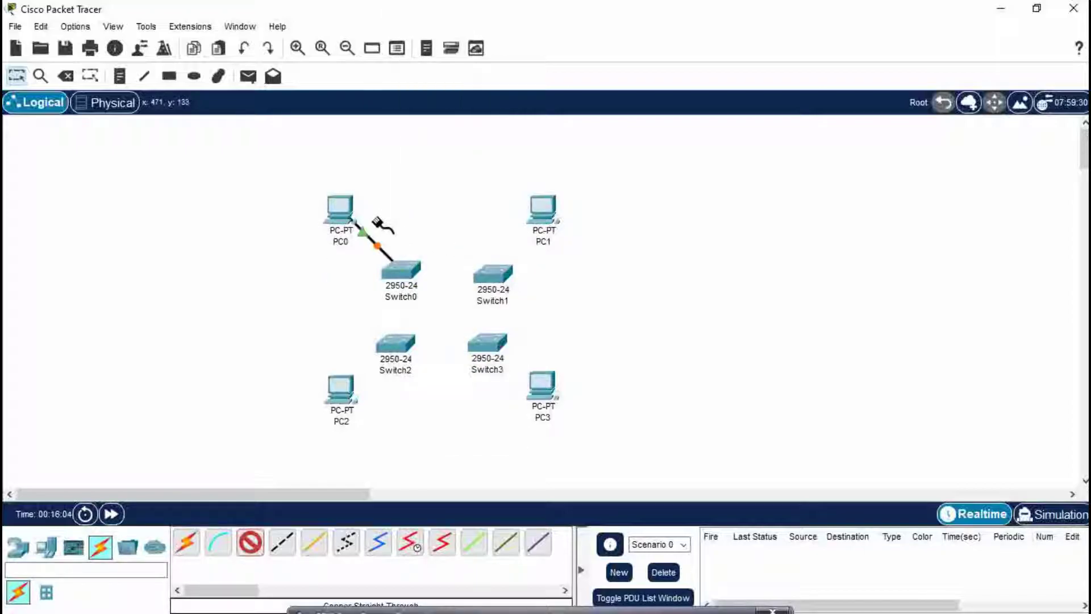
- Connect FastEthernet0/15 of Switch1 to PC1 with a copper straight-through cable
click(500, 272)
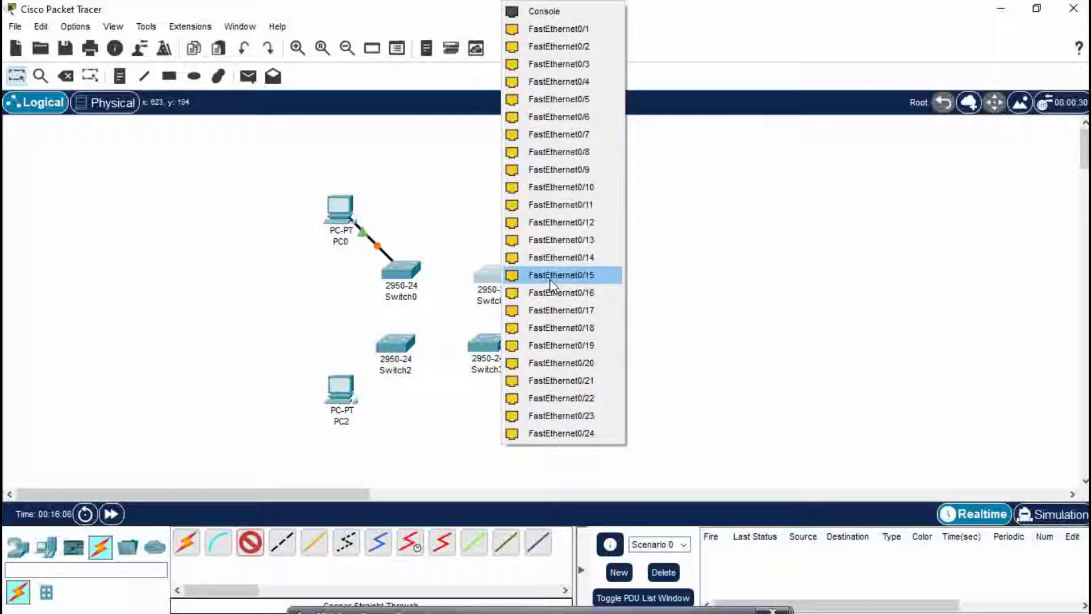
click(571, 273)
click(538, 211)
click(574, 276)
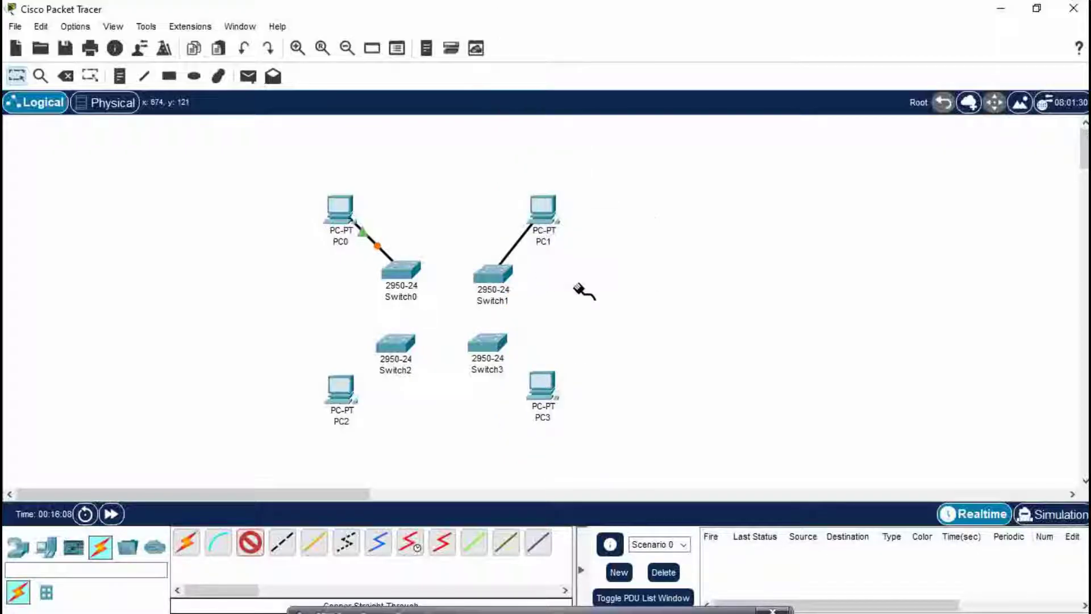
click(542, 215)
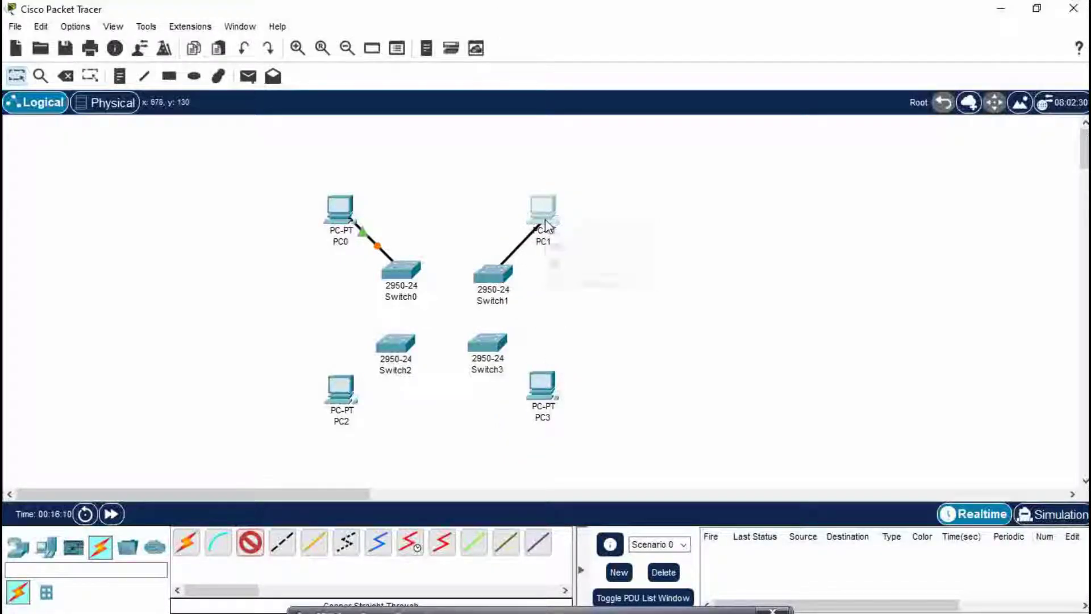
click(574, 282)
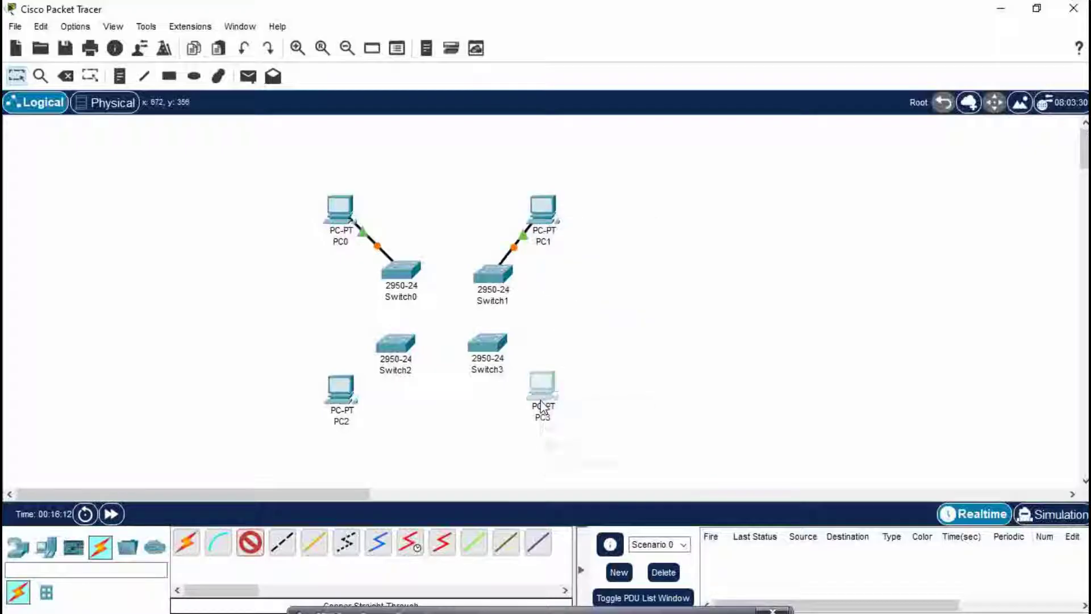
- Connect PC3 to Switch3 with a copper straight-through cable
click(540, 398)
click(592, 464)
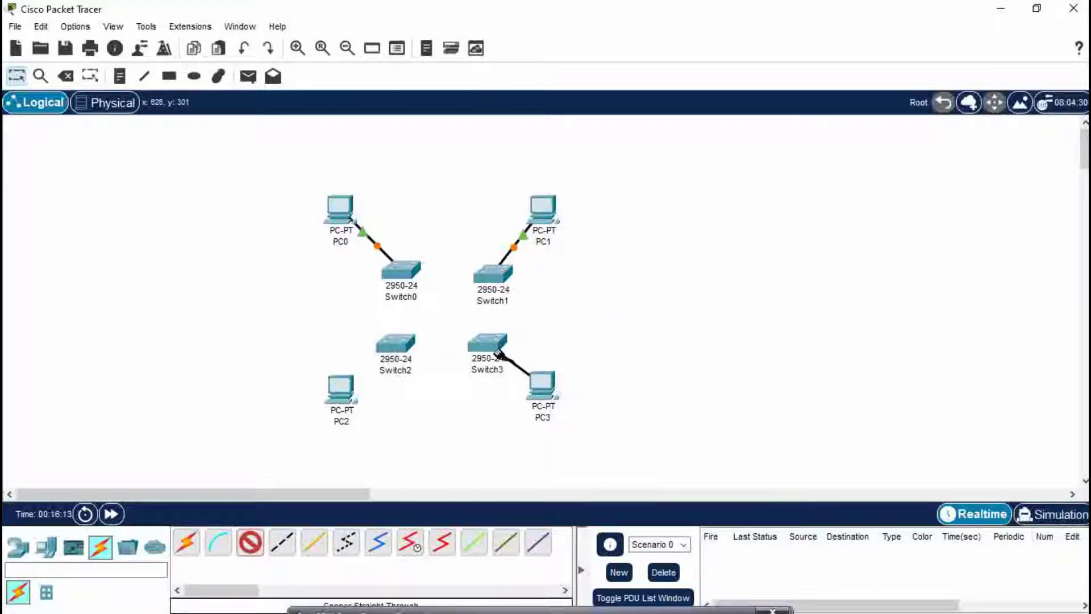
click(496, 347)
click(542, 346)
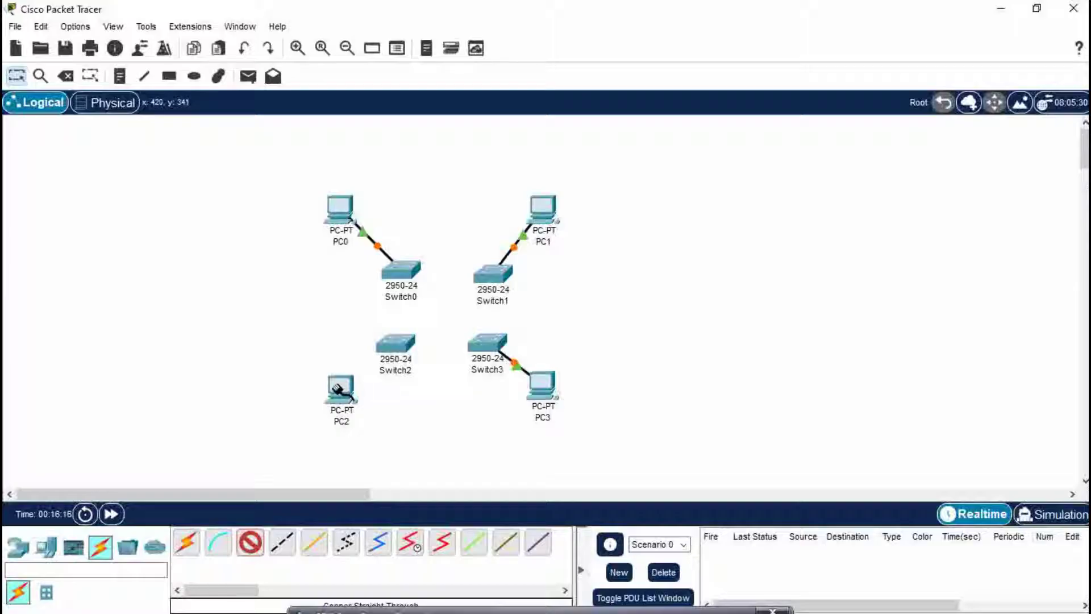
- Connect PC2 to Switch2 with a copper straight-through cable, using FastEthernet0/19 on the switch
click(341, 392)
click(376, 450)
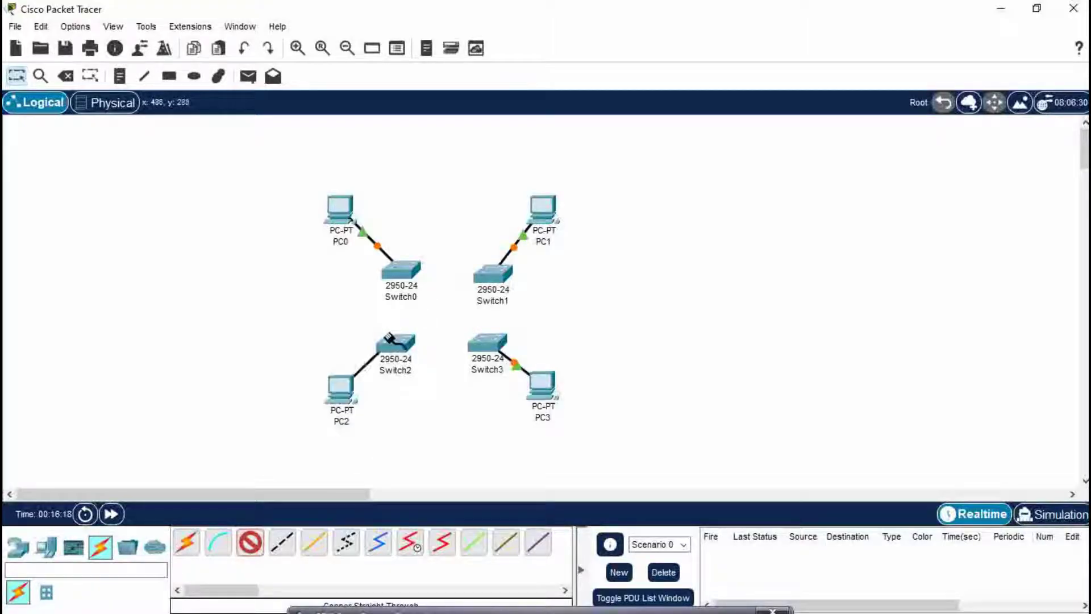
click(392, 345)
click(403, 345)
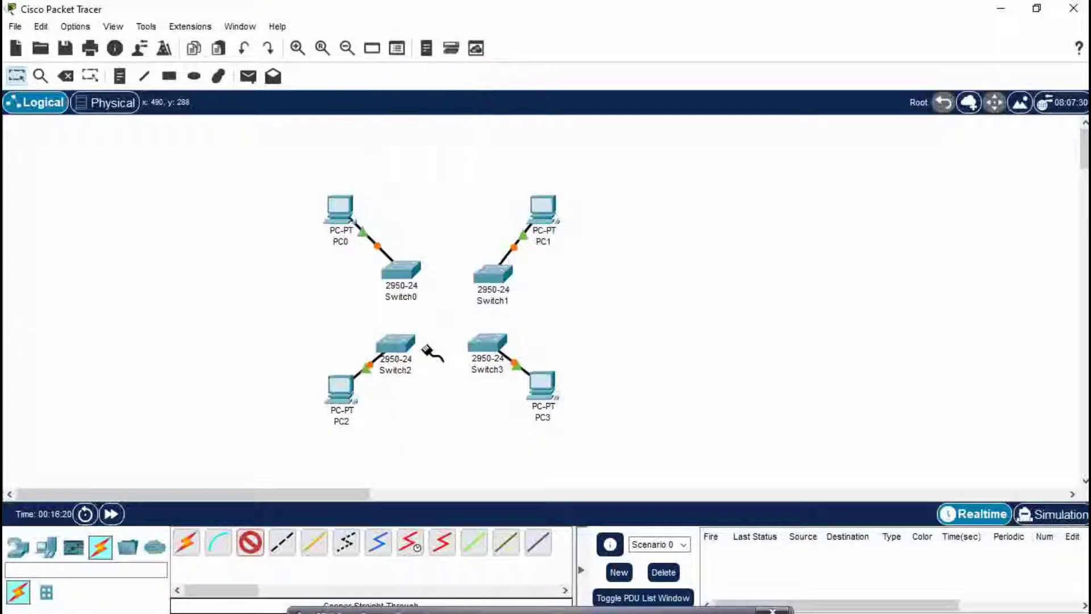
- Connect FastEthernet0/21 of Switch2 to Switch0 with a copper cross-over cable
click(282, 543)
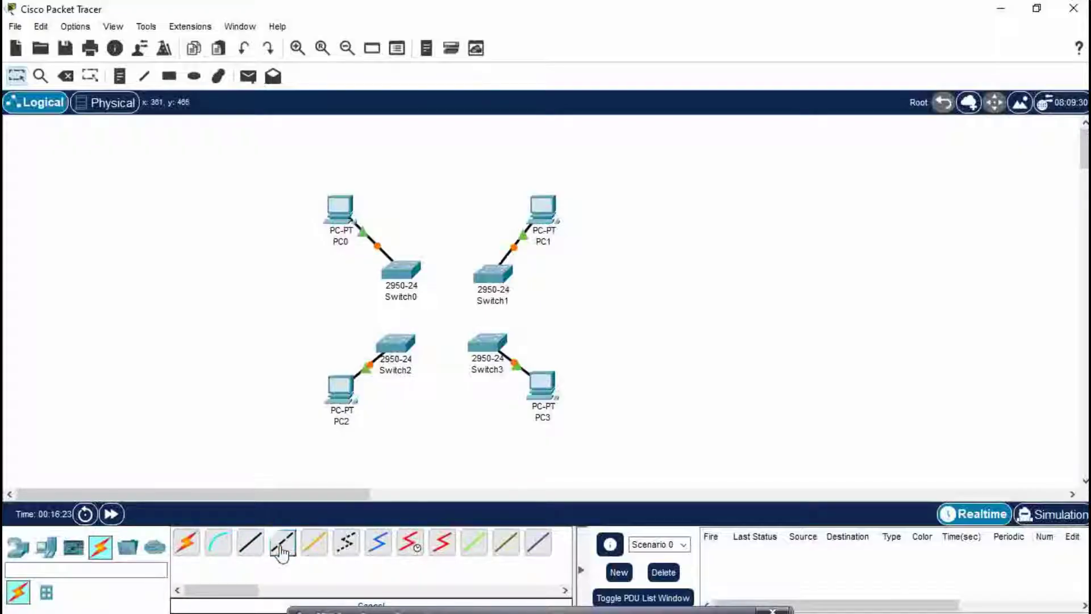
click(394, 345)
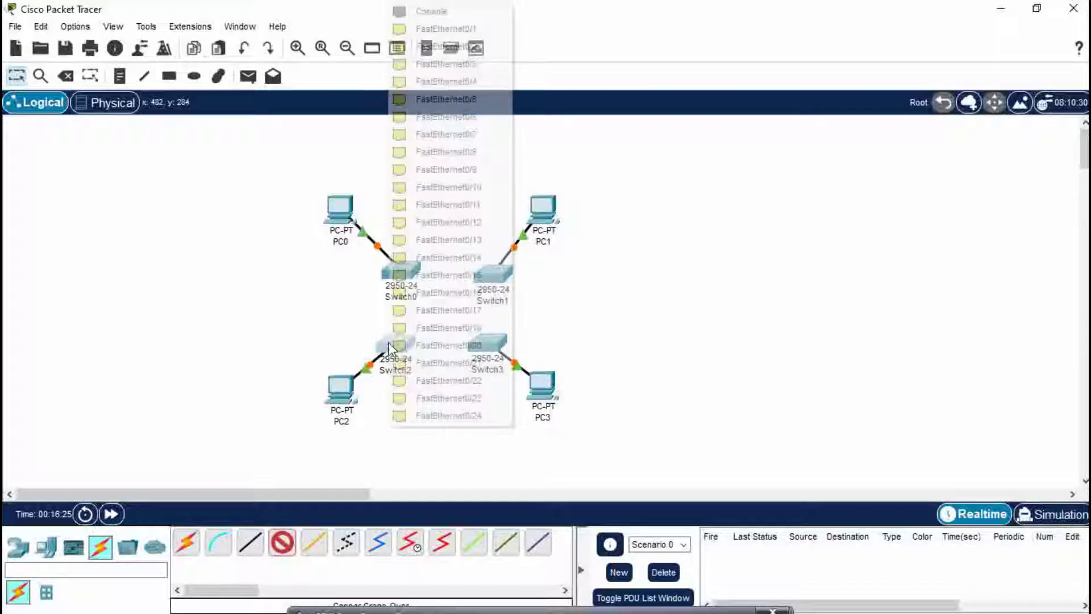
click(429, 360)
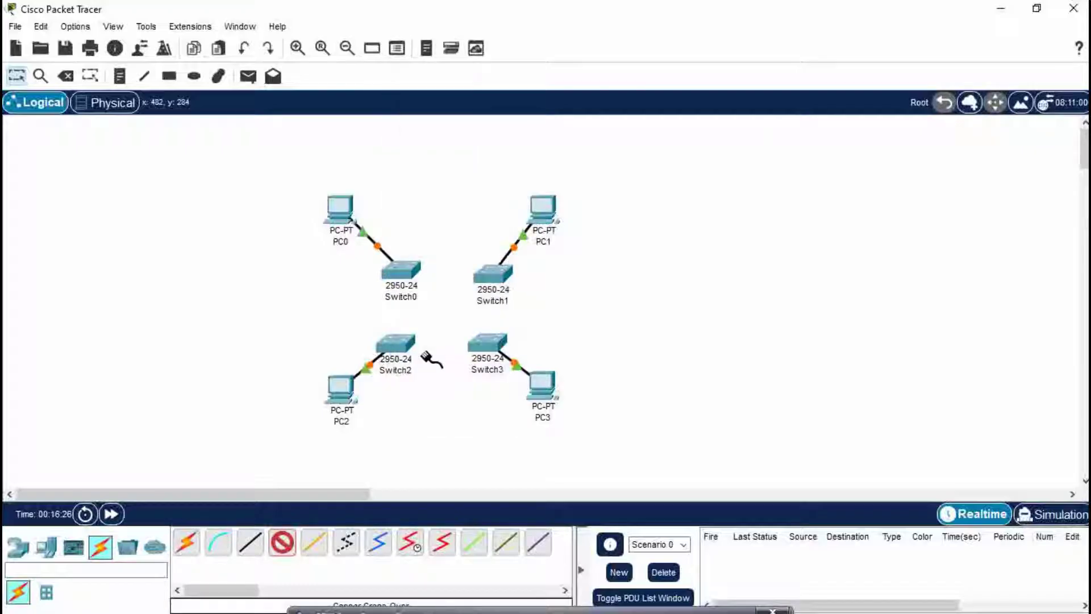
click(401, 272)
click(460, 275)
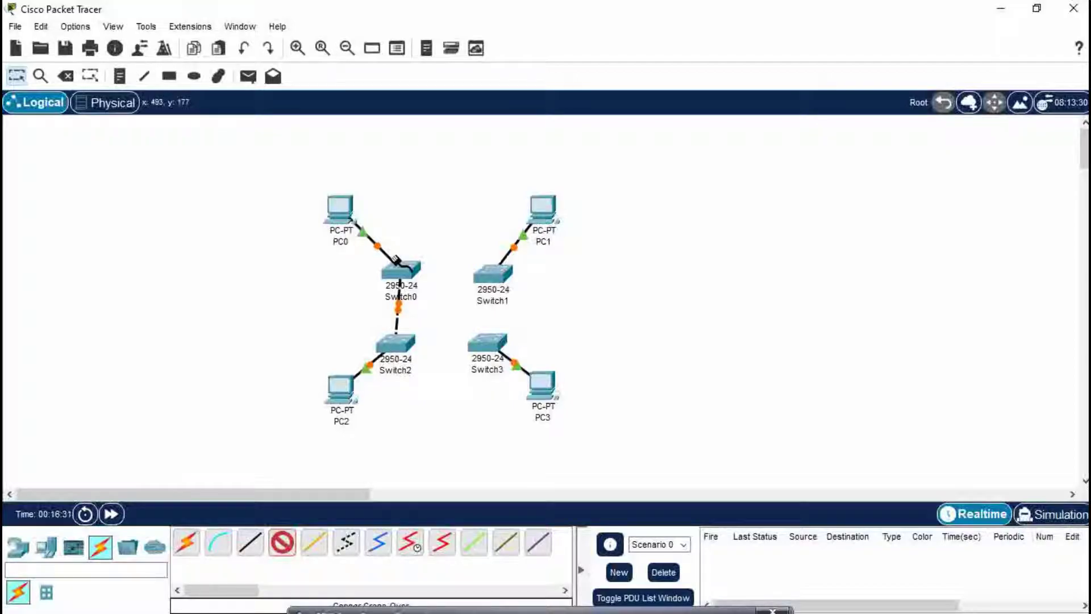
- Connect Switch0 to FastEthernet0/16 of Switch1 with a copper cross-over cable
click(402, 270)
click(440, 275)
click(492, 274)
click(518, 276)
- Connect Switch1 to Switch3 with a copper cross-over cable
click(503, 267)
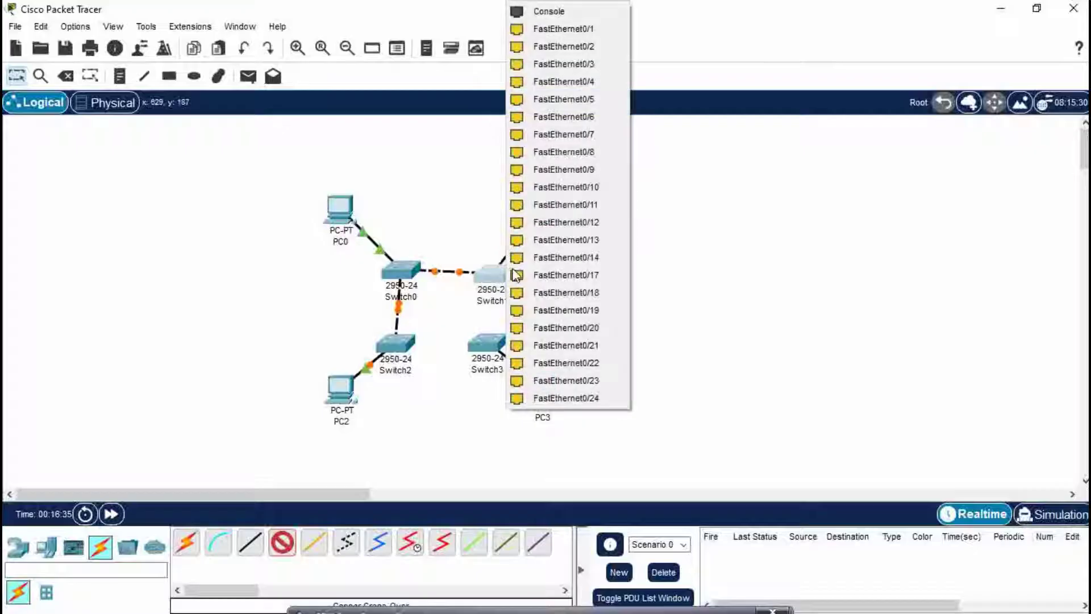
click(548, 287)
click(489, 343)
click(527, 340)
- Connect FastEthernet0/20 of Switch2 to Switch3 with a copper cross-over cable
click(394, 344)
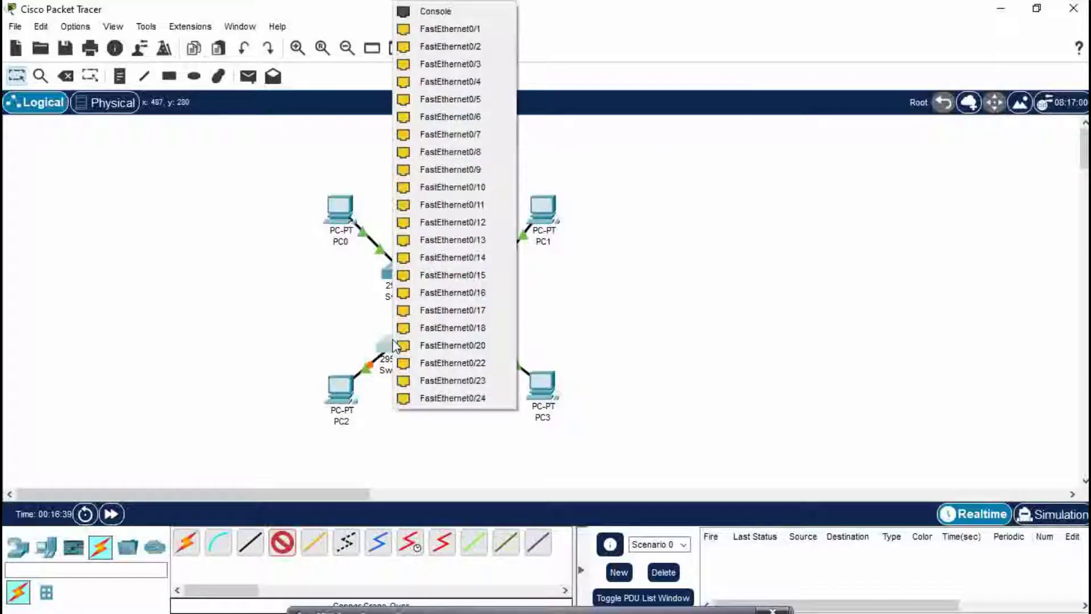
click(441, 345)
click(486, 343)
click(556, 344)
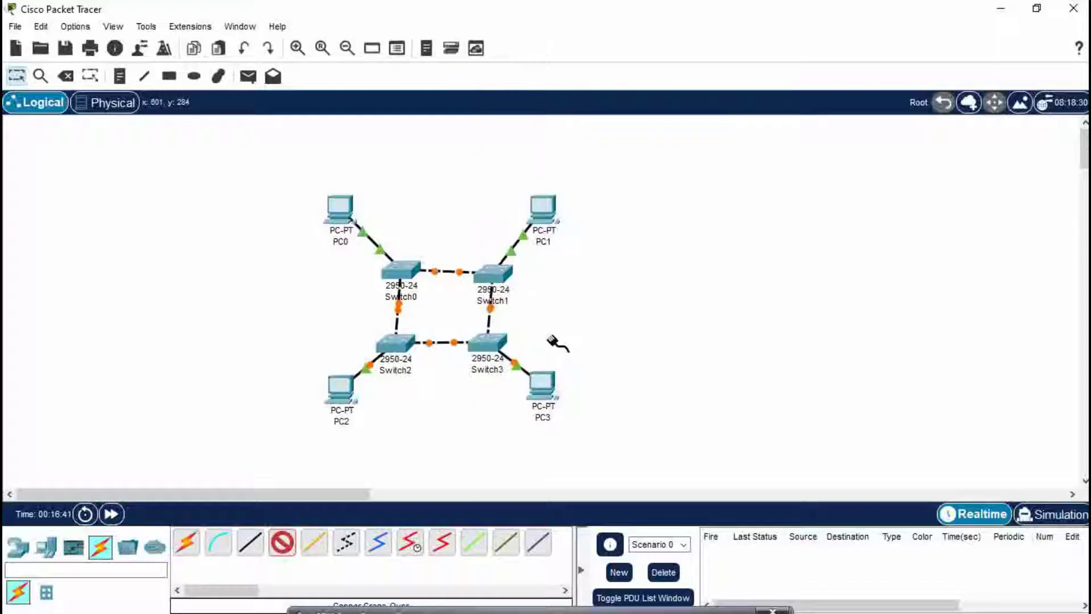
- Complete the mesh with diagonal copper cross-over cables from Switch0 to Switch3 and from Switch1 to Switch2
click(399, 275)
click(439, 275)
click(488, 339)
click(503, 309)
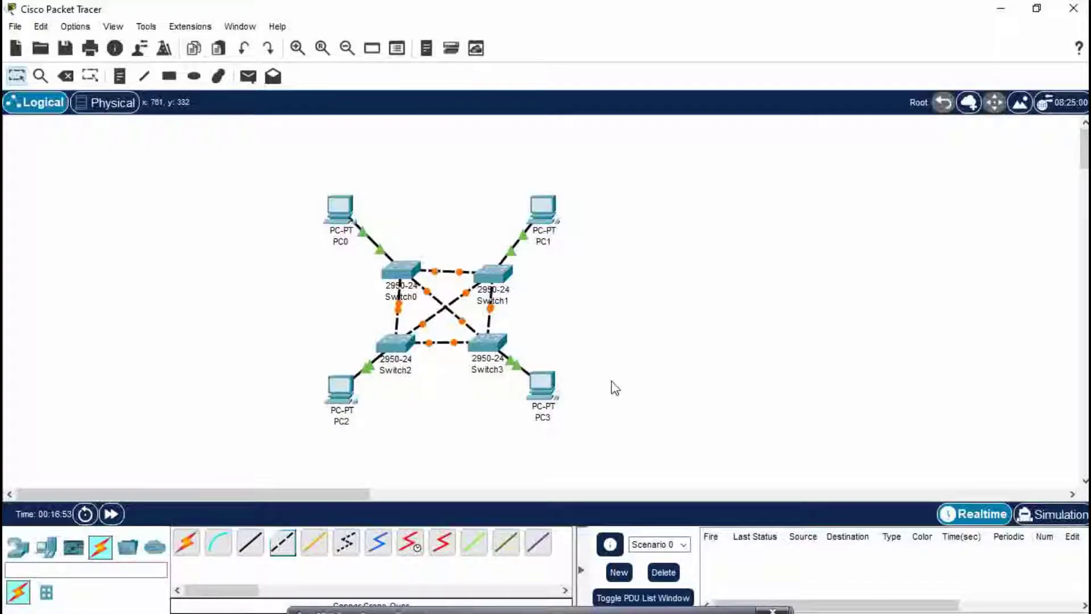
key(Escape)
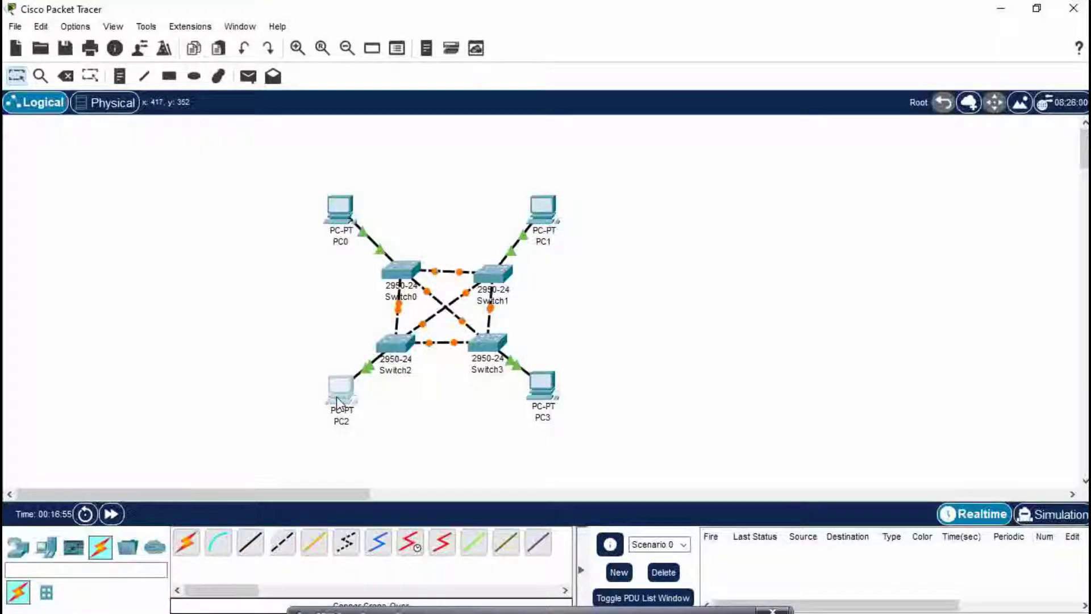
- Give PC2 the static IPv4 address 192.168.10.1 with subnet mask 255.255.255.0, and close its window
click(339, 392)
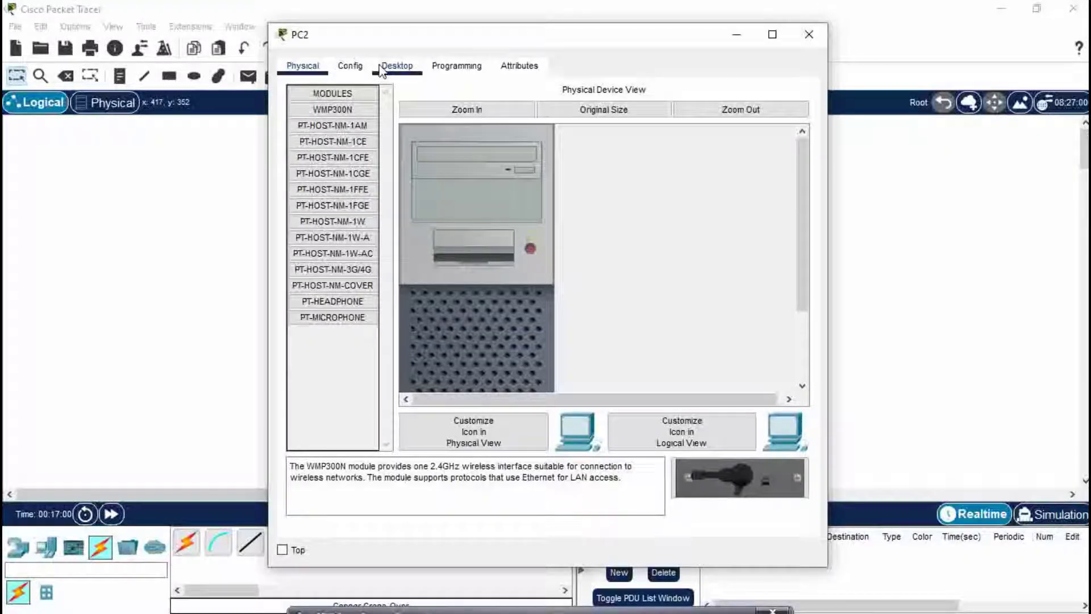
click(389, 65)
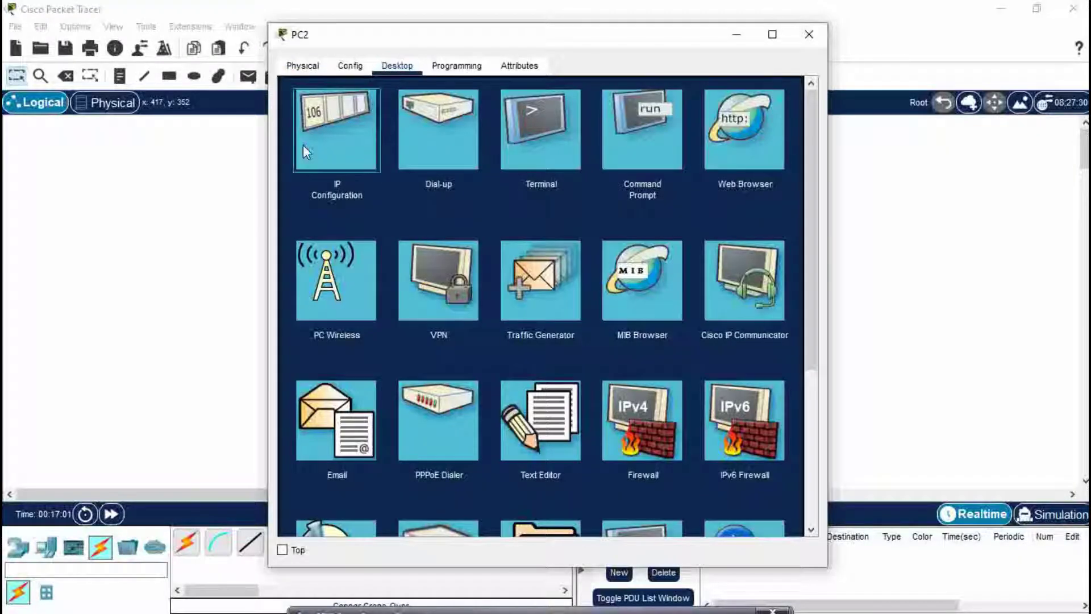
click(302, 145)
click(488, 178)
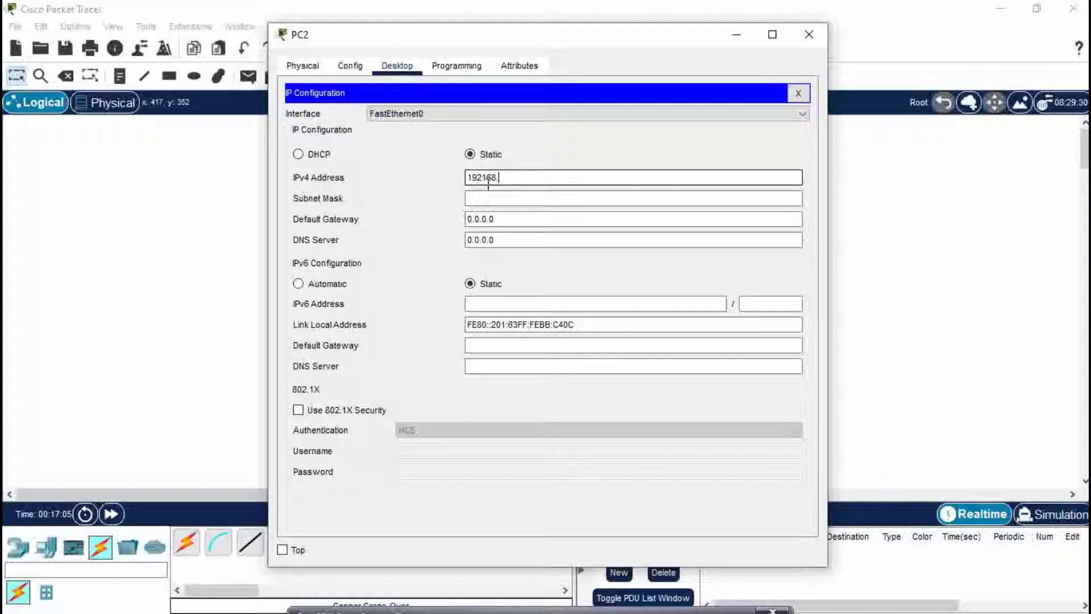
click(486, 177)
drag(527, 181, 458, 186)
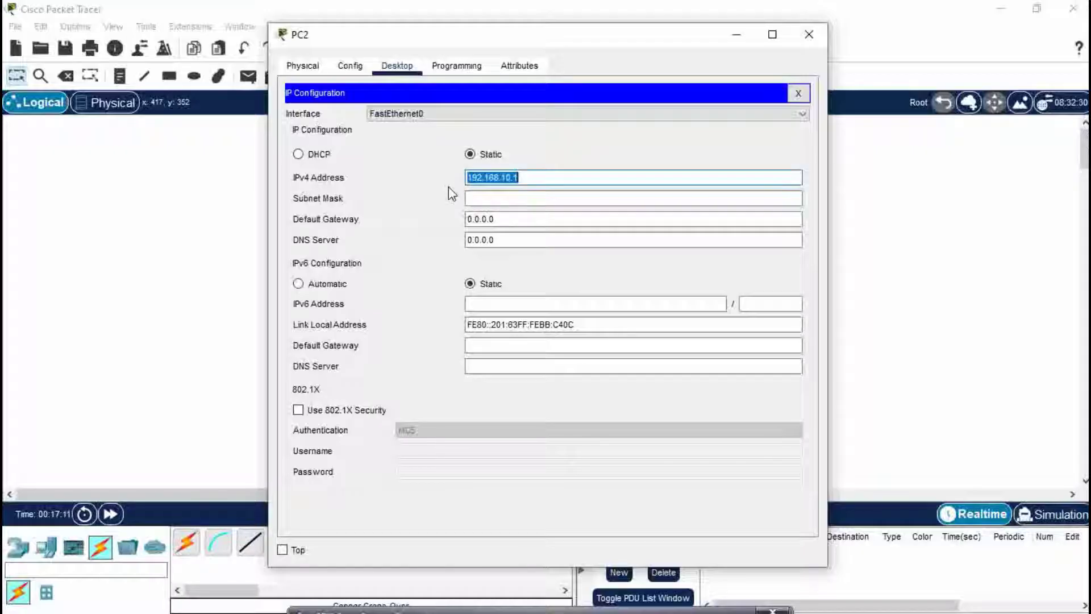
click(499, 198)
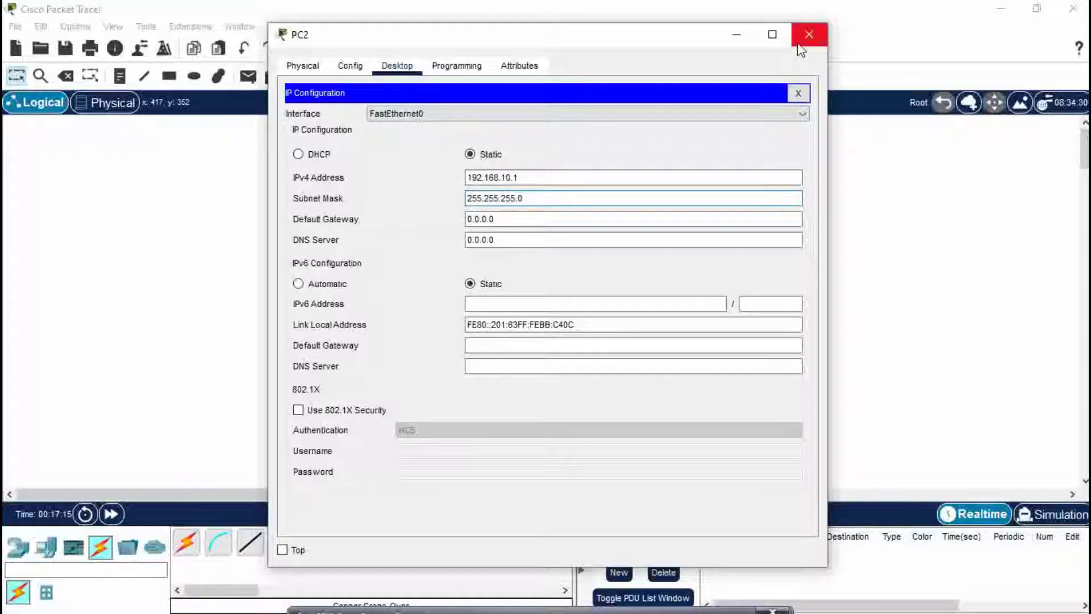
click(805, 30)
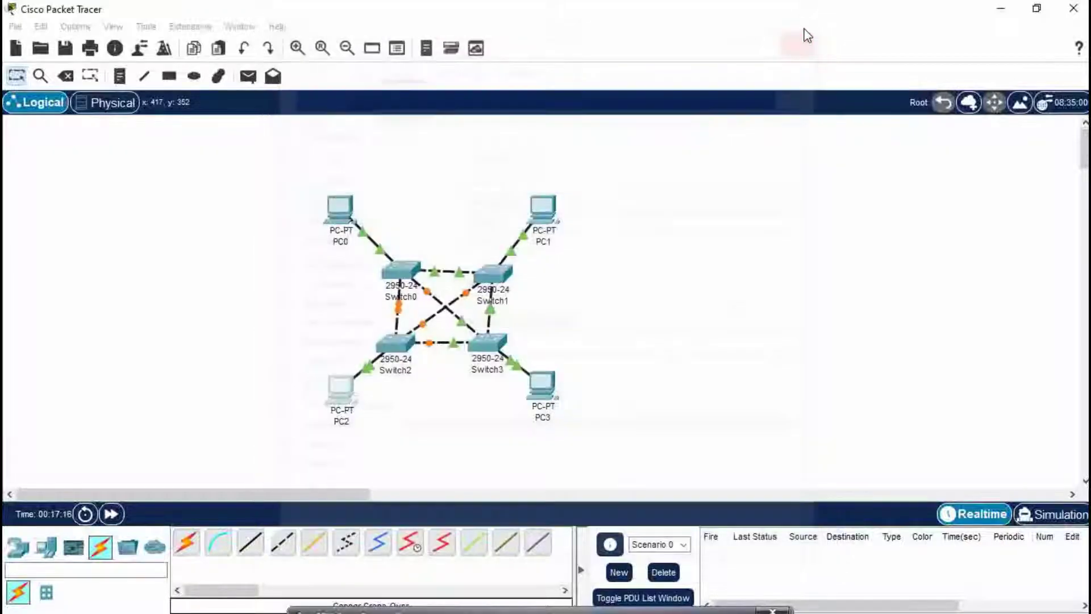
- Give PC1 the static IPv4 address 192.168.10.2 with subnet mask 255.255.255.0, and close its window
click(554, 224)
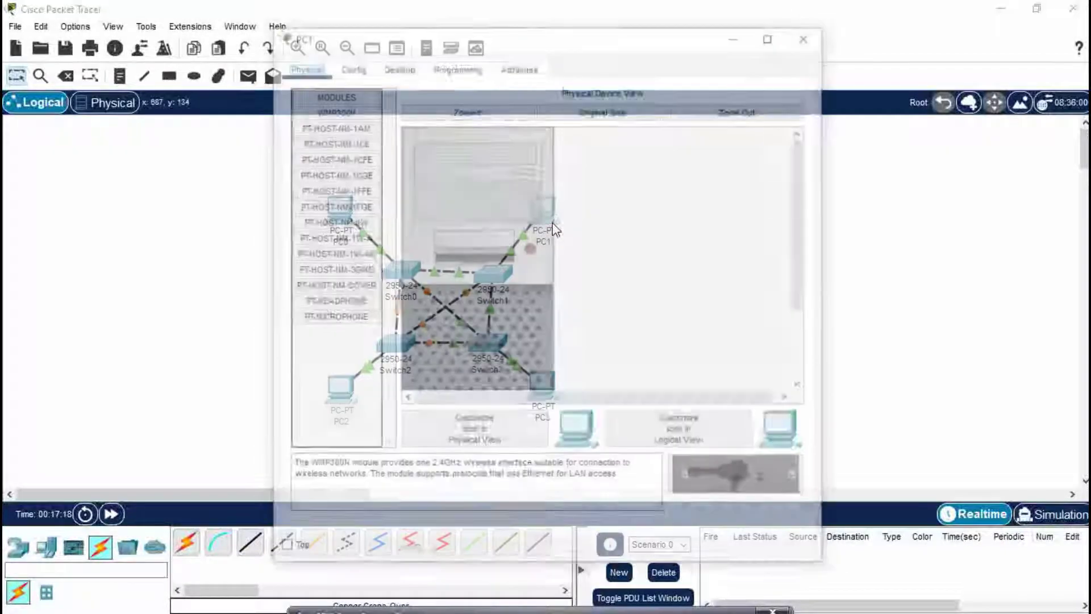
click(409, 68)
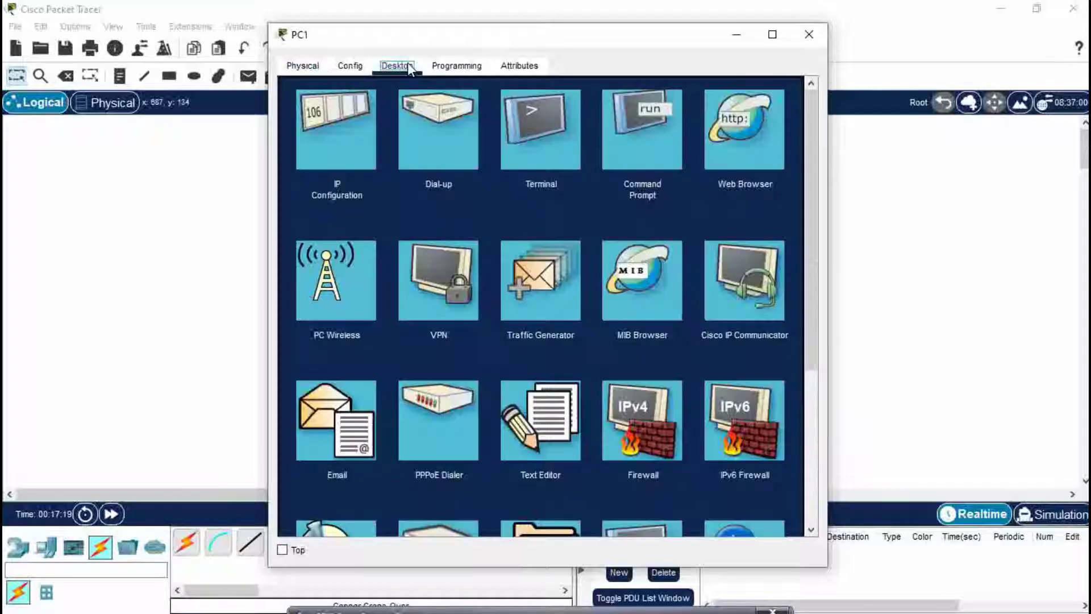
click(347, 117)
click(475, 175)
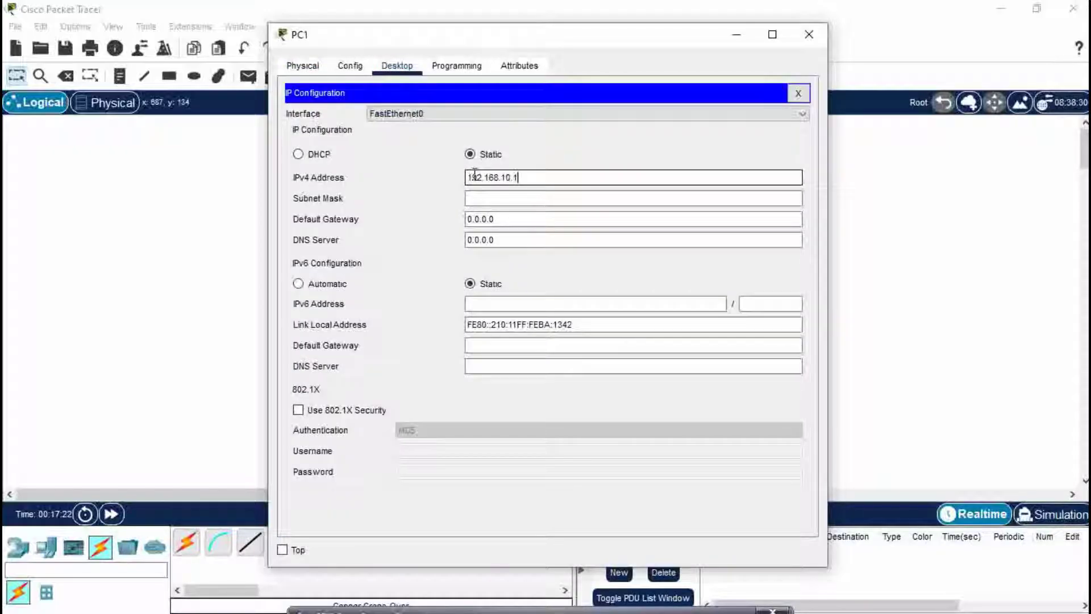
text(192.168.10.2)
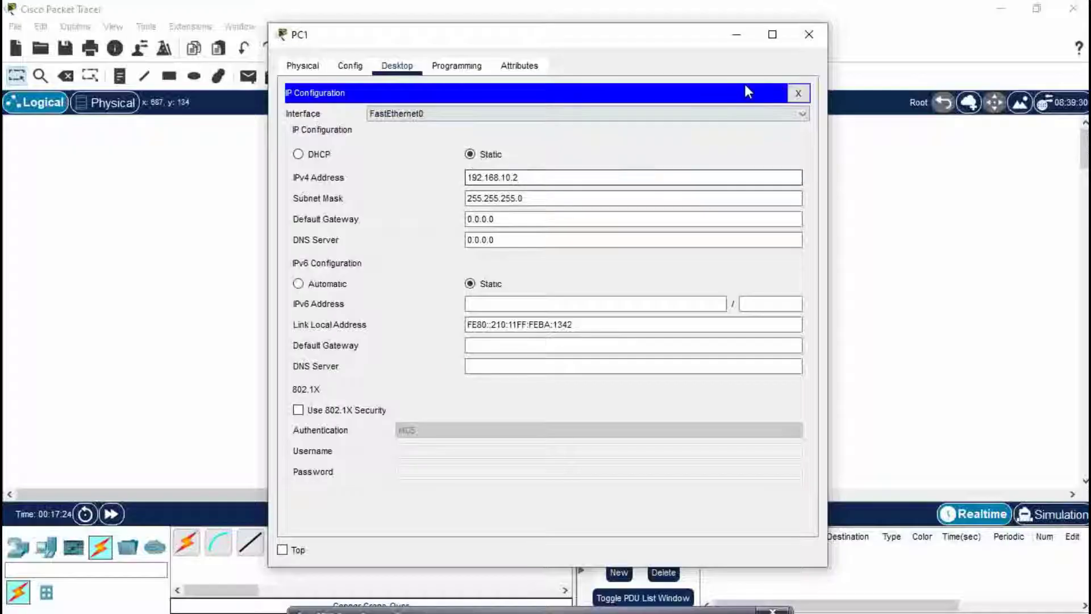
click(808, 34)
- Give PC3 the static IPv4 address 192.168.10.3 with subnet mask 255.255.255.0, and close its window
click(554, 385)
click(397, 66)
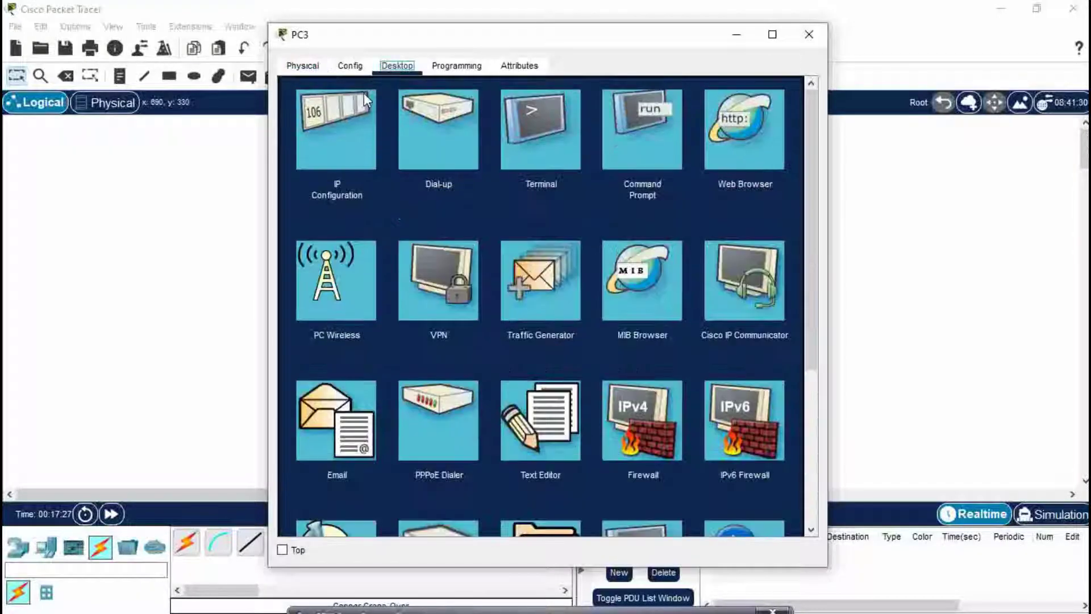
click(344, 128)
click(500, 179)
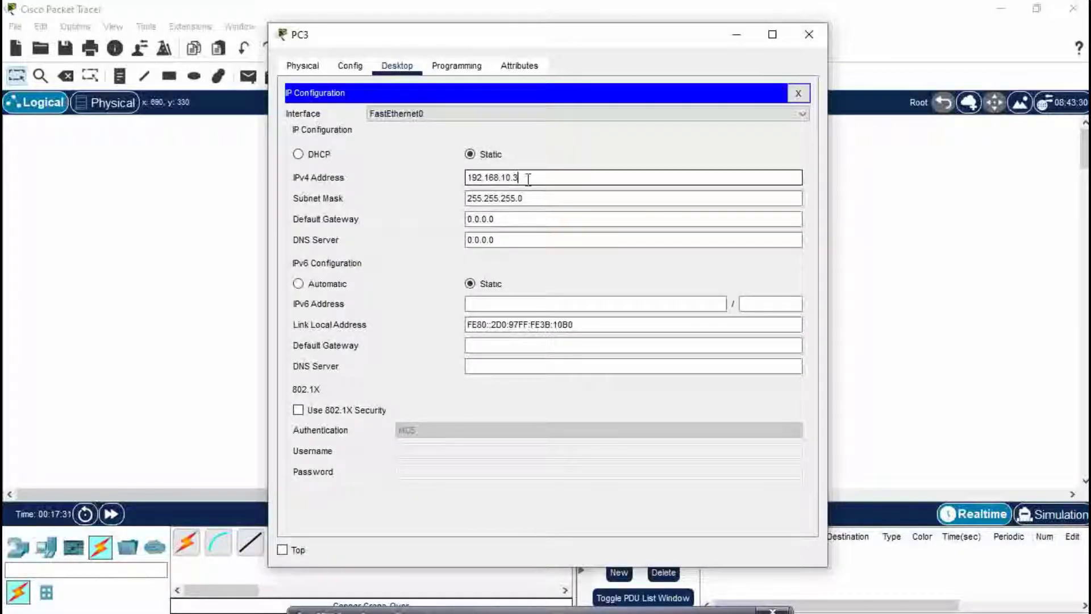
click(808, 34)
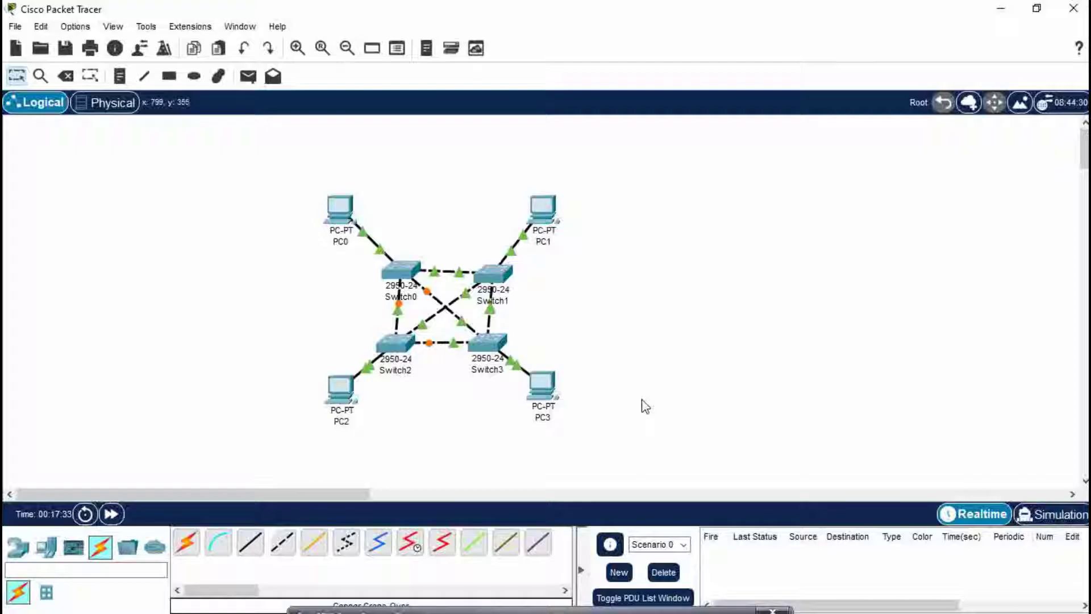
- Check the IP configuration of PC2
click(357, 400)
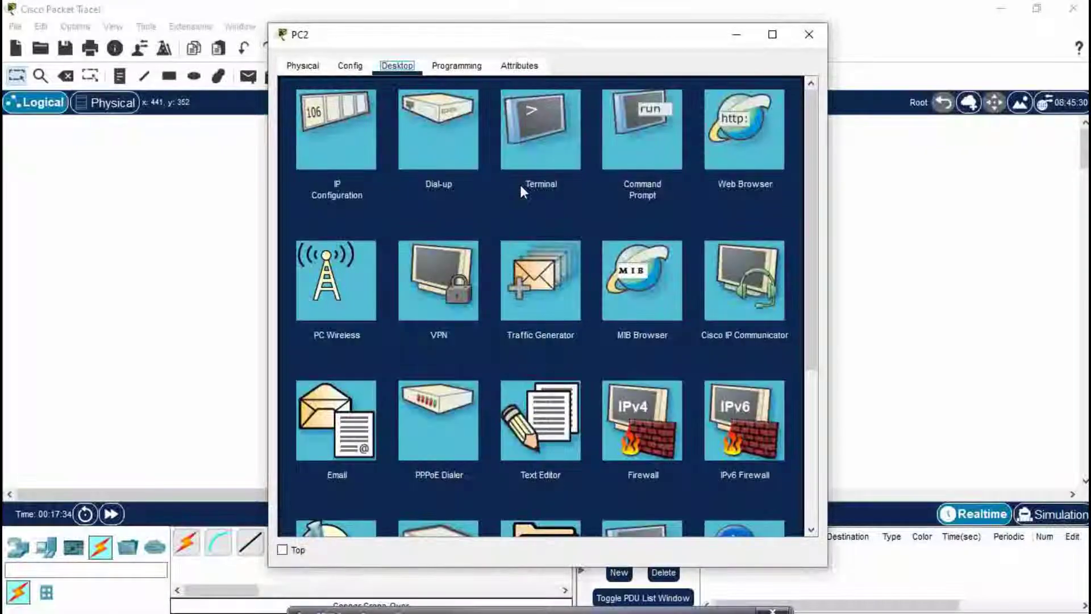
click(323, 142)
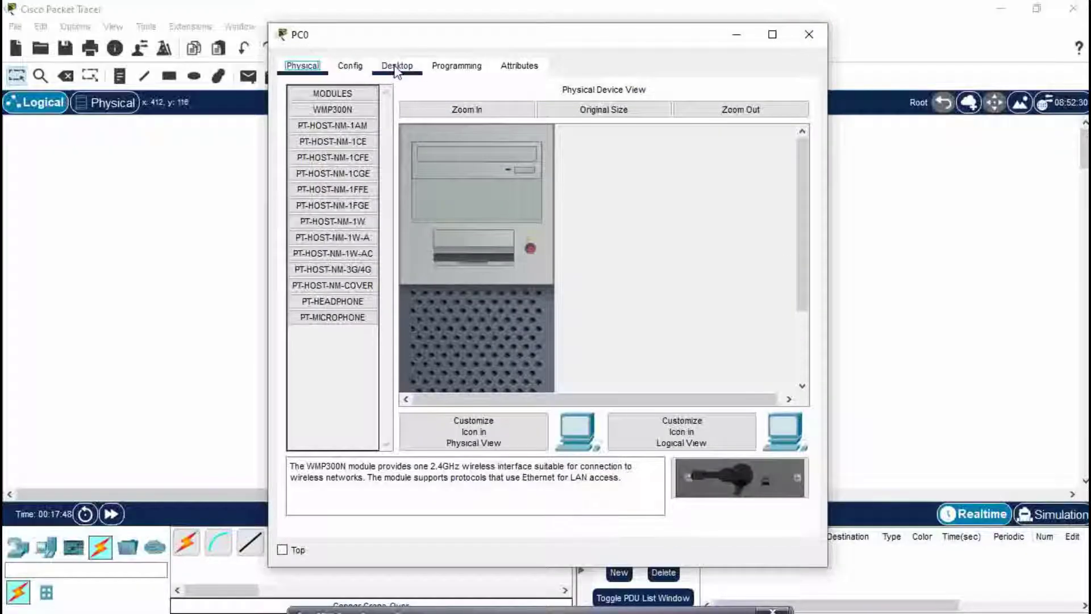
- Give PC0 the static IPv4 address 192.168.10.4 with the default subnet mask, and close its window
click(396, 66)
click(318, 144)
click(524, 178)
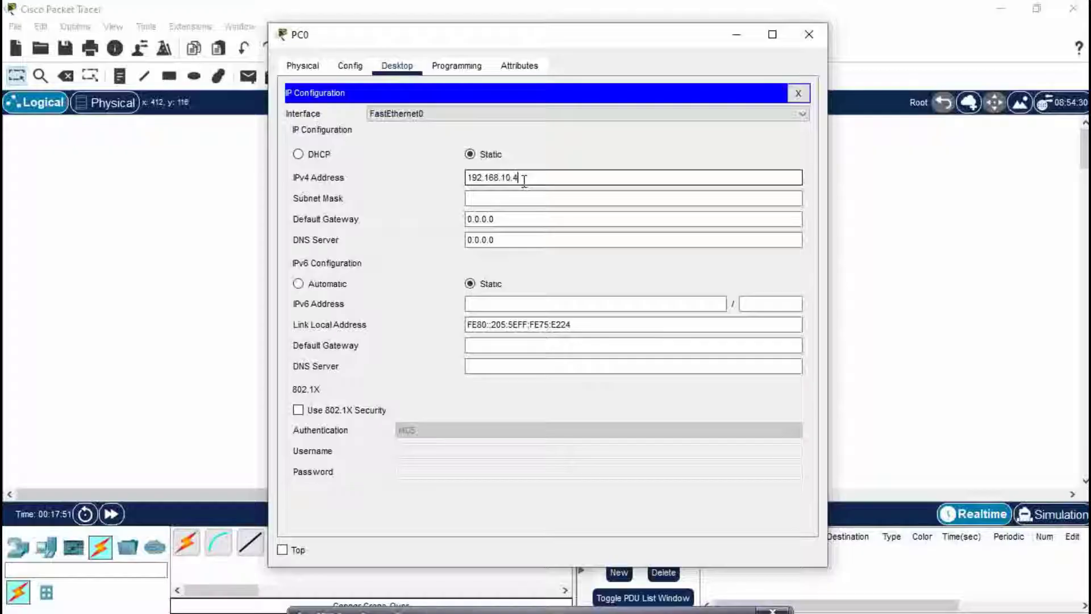
text(192.168.10.4)
key(Tab)
click(809, 35)
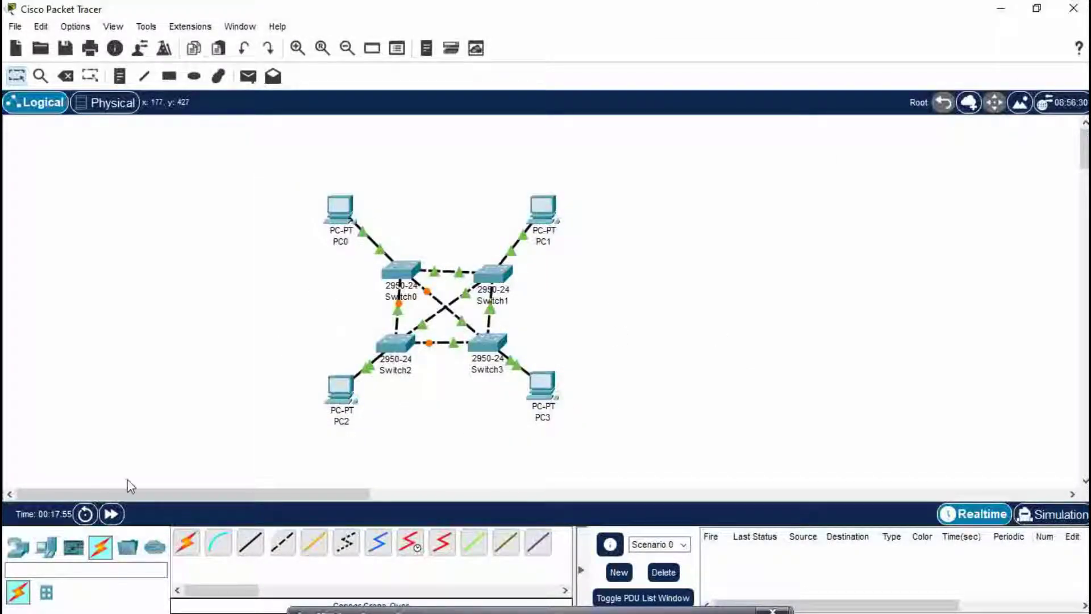
- Place three more PCs in the empty workspace area to the left of the mesh, spread out in a triangle
click(48, 549)
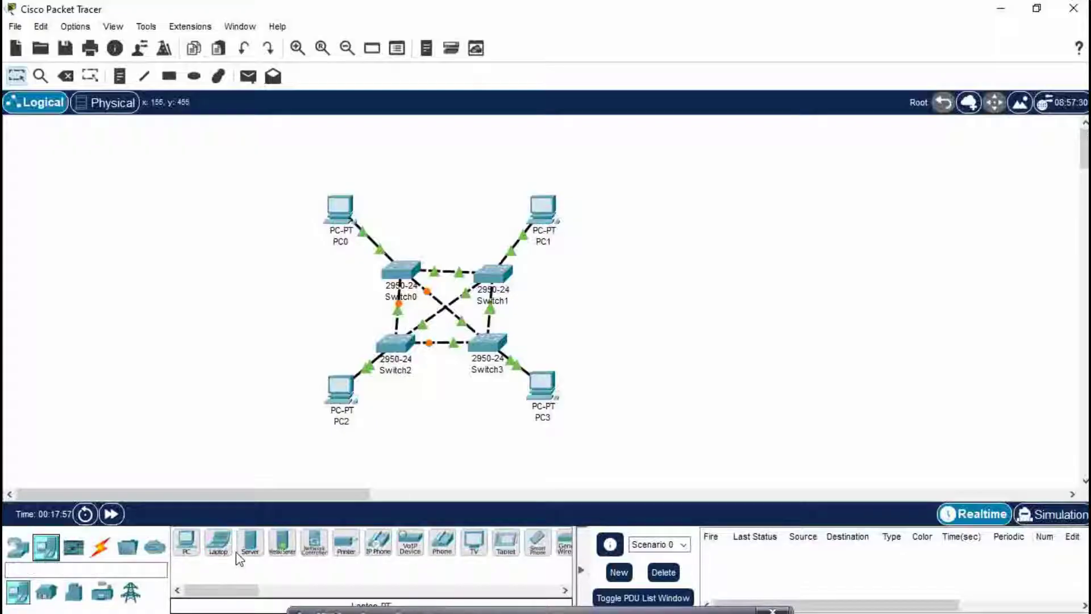
click(186, 544)
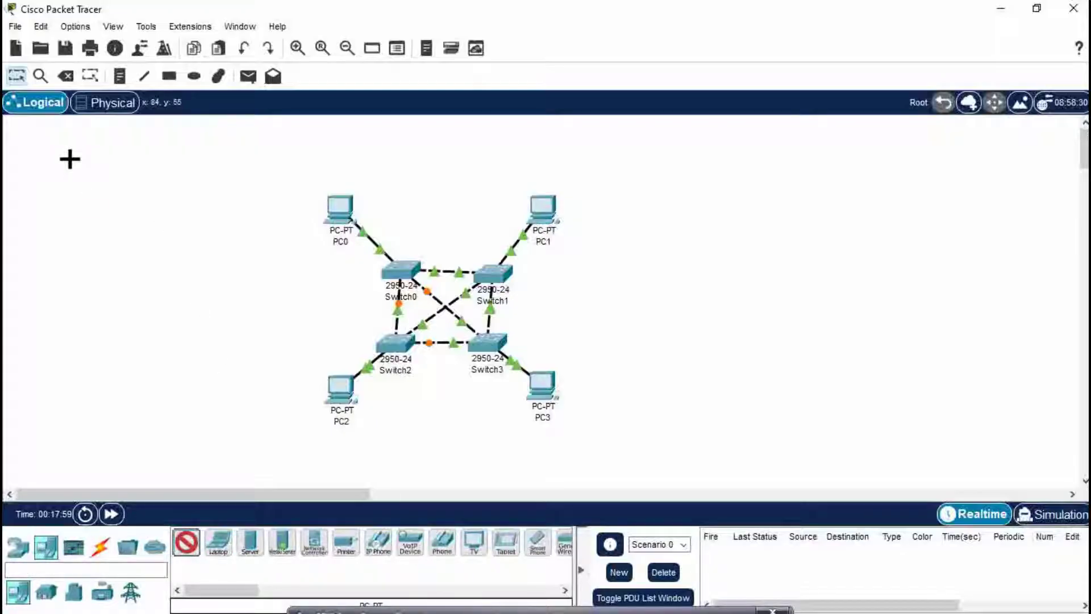
click(70, 159)
click(80, 309)
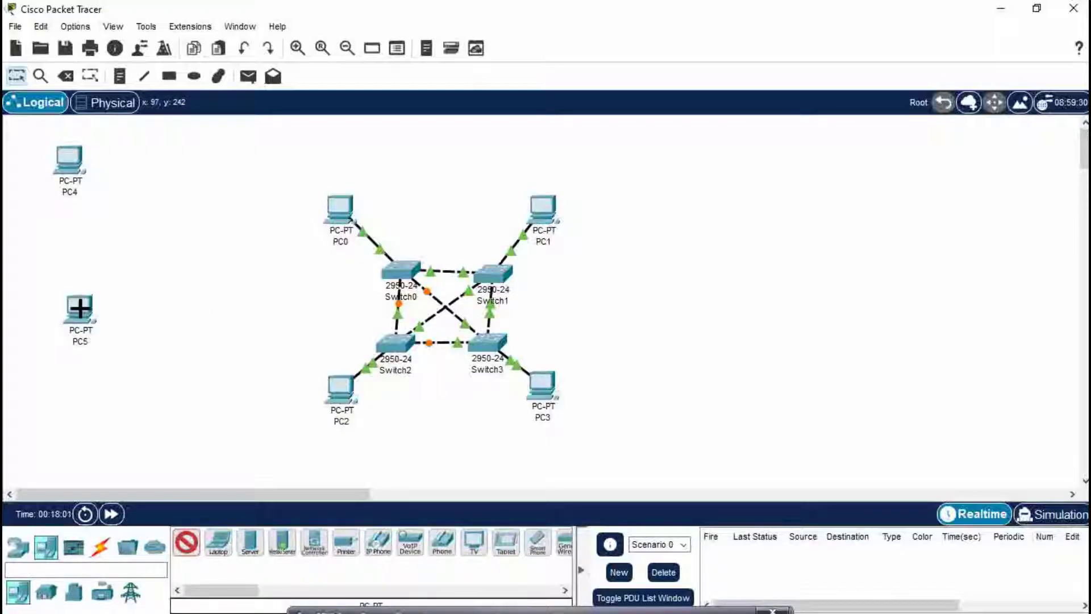
click(205, 187)
click(188, 548)
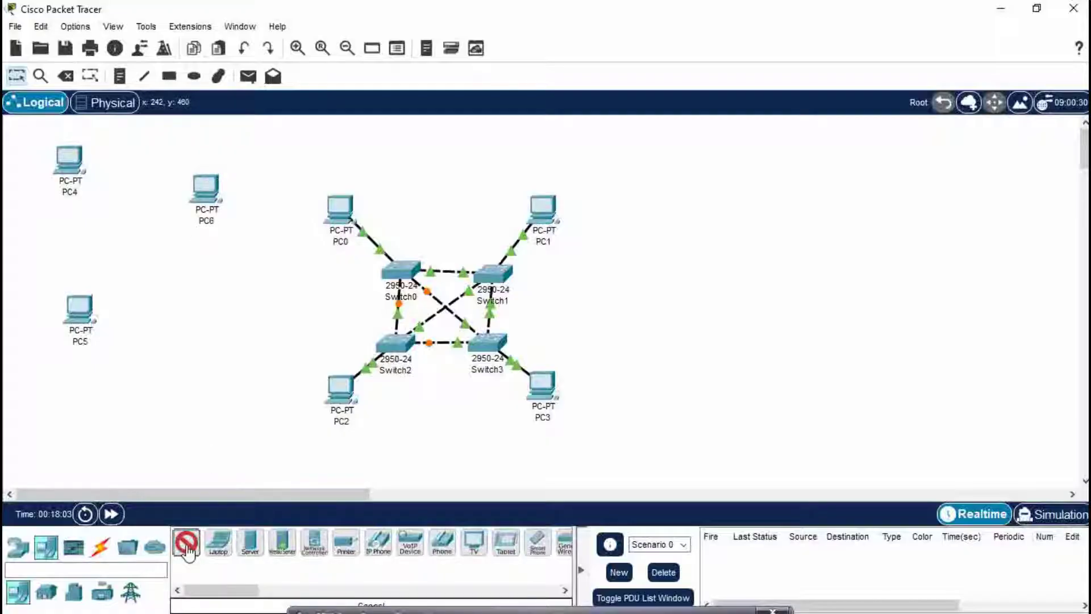
- Place one 2950-24 switch in the middle of the three new PCs
click(19, 550)
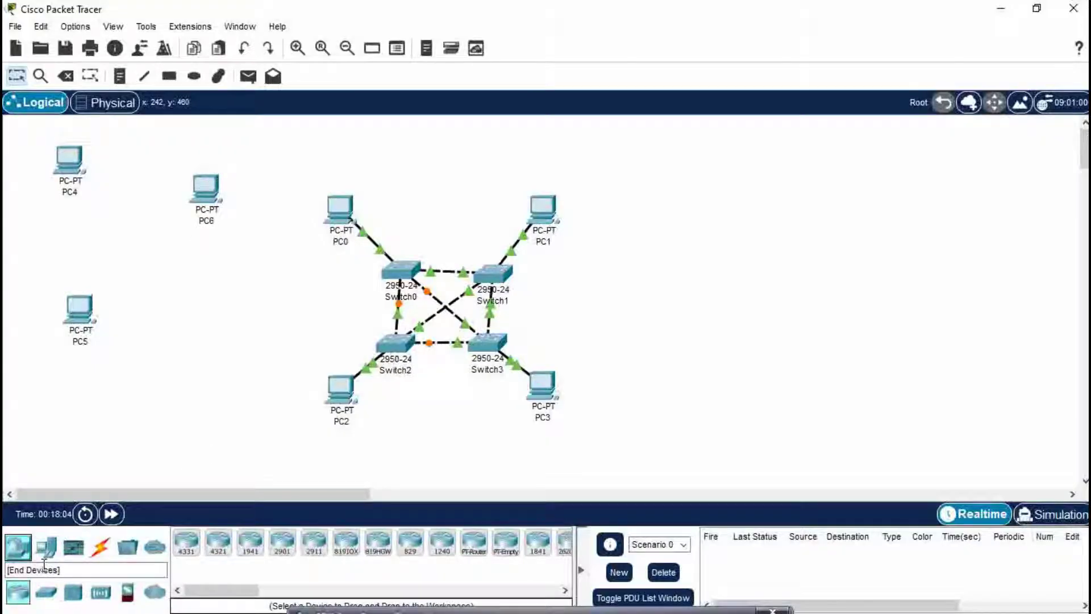
click(36, 596)
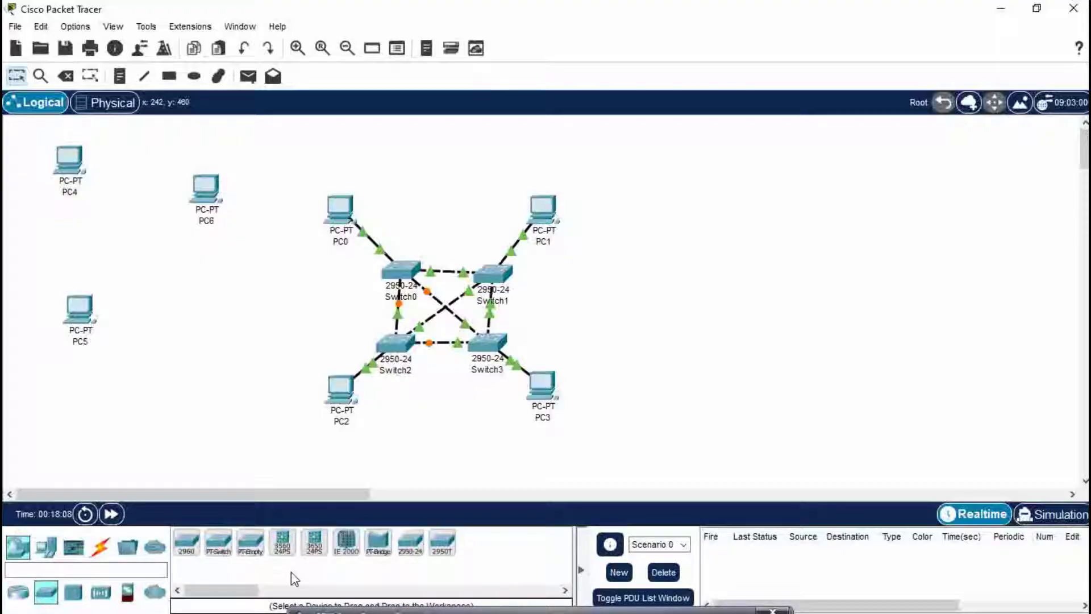
click(414, 555)
click(133, 233)
click(411, 542)
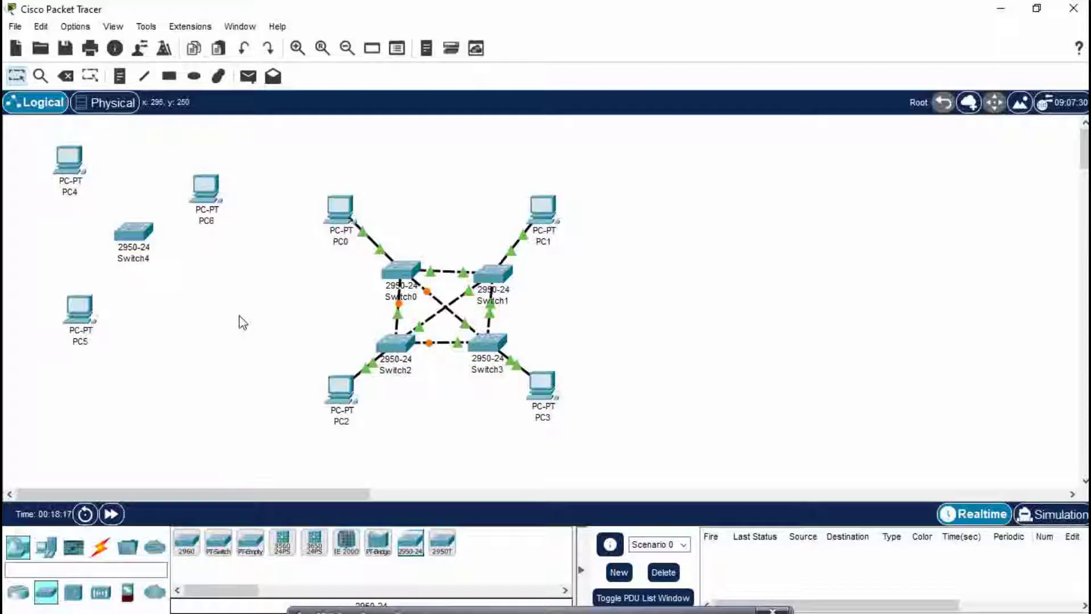
- Connect PC5 to Switch4 with a copper straight-through cable
click(100, 547)
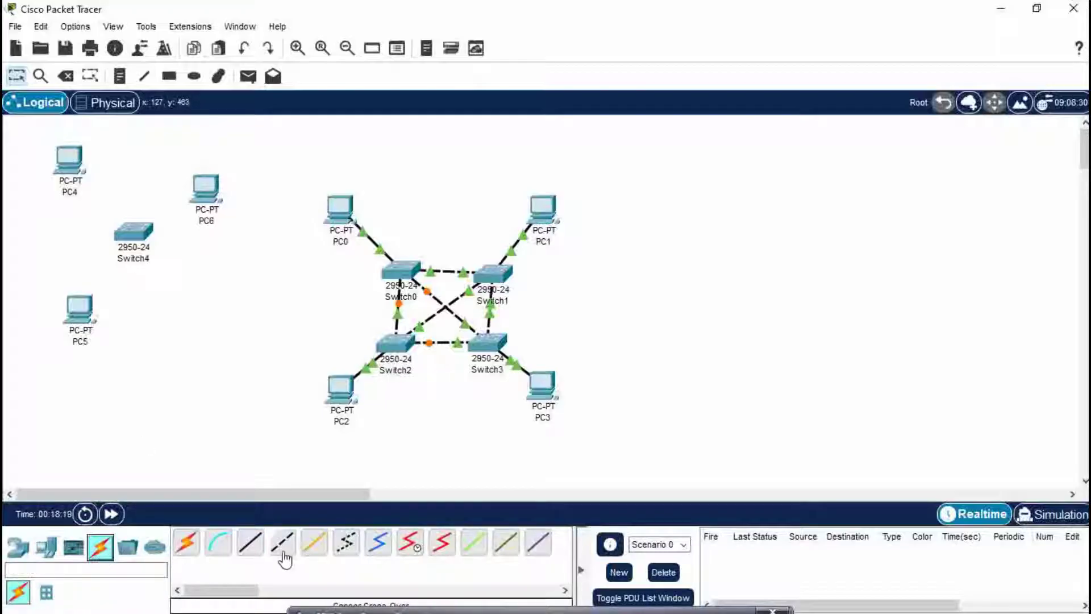
click(250, 545)
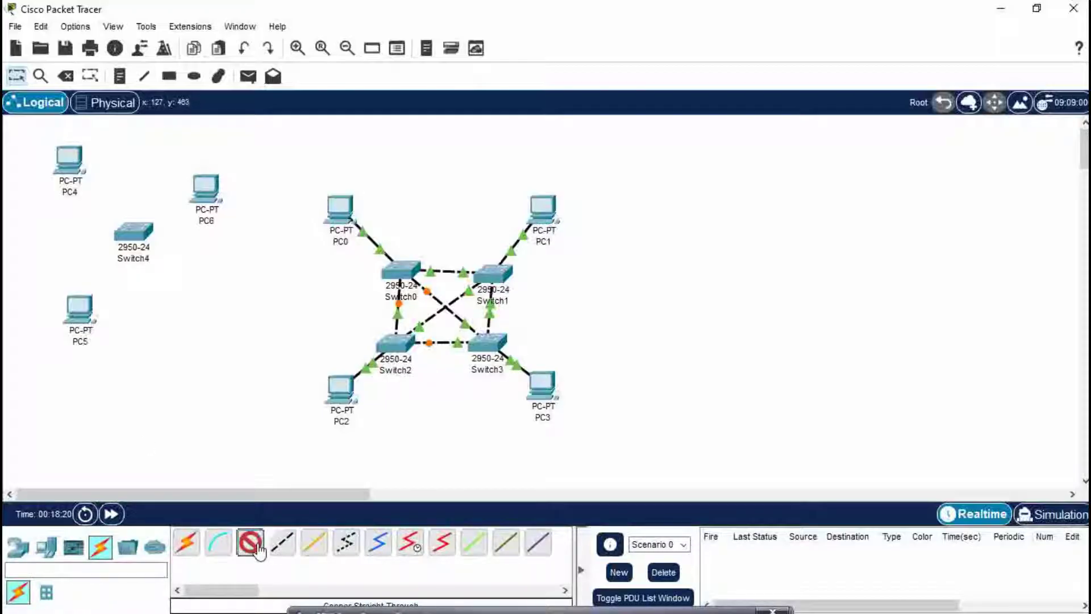
click(79, 308)
click(139, 370)
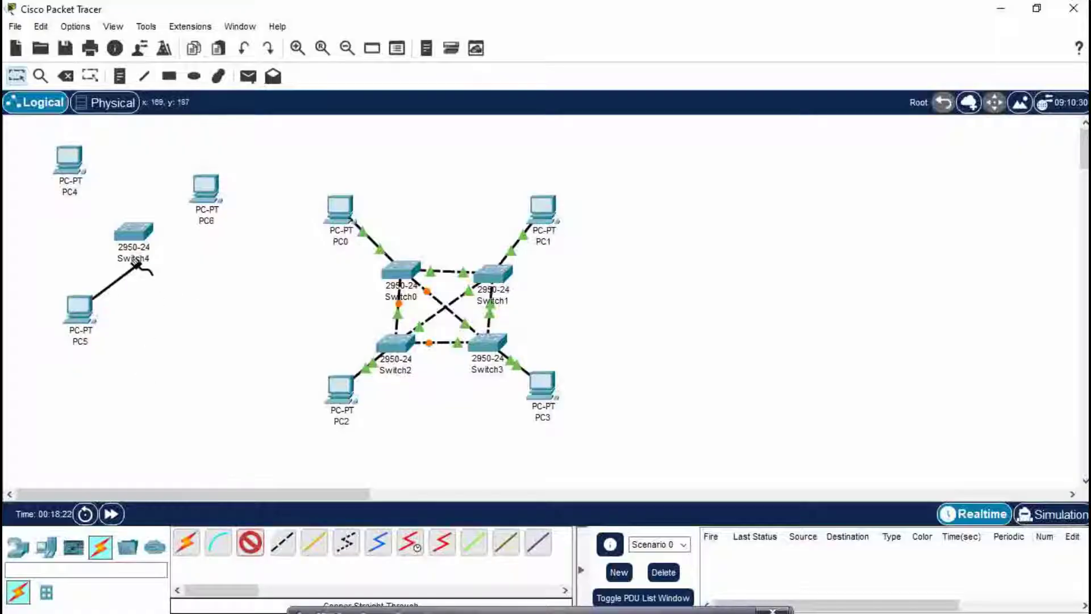
click(128, 235)
click(194, 238)
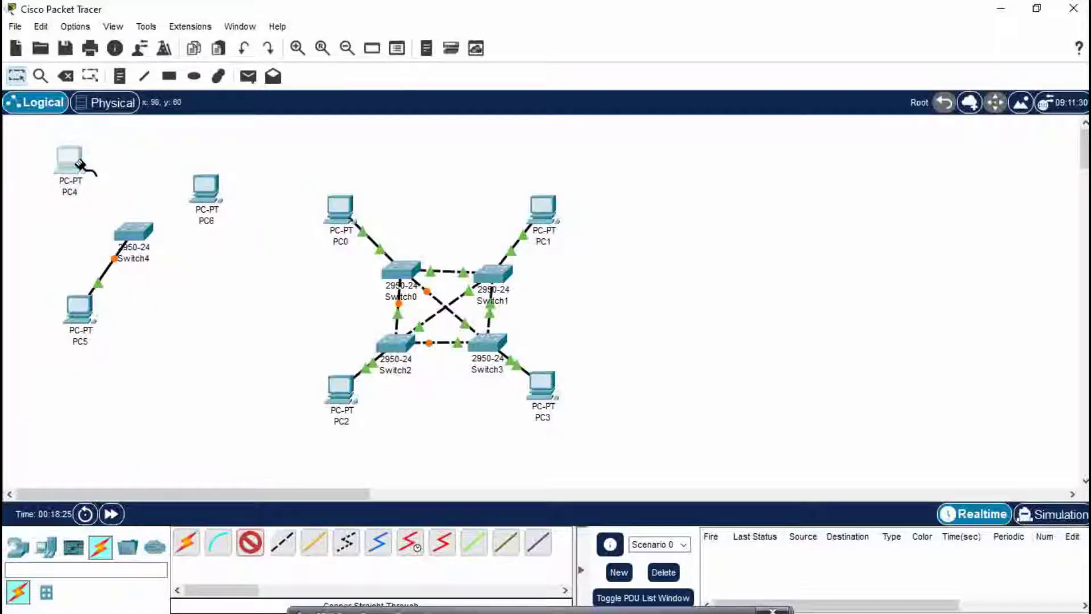
- Connect PC4 to FastEthernet0/14 of Switch4 with a copper straight-through cable
click(80, 165)
click(127, 228)
click(133, 234)
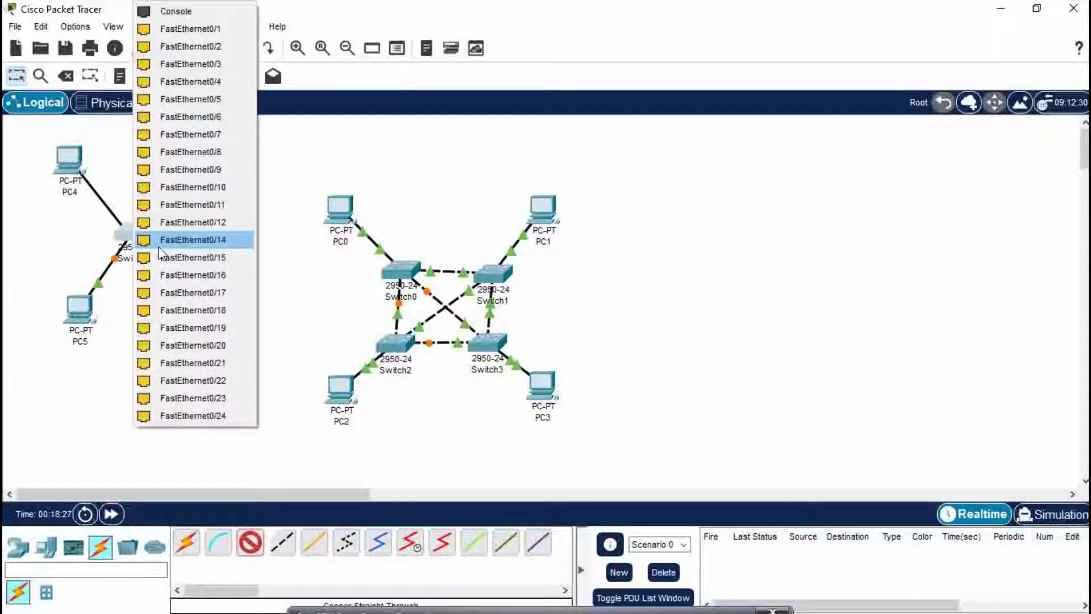
click(161, 247)
- Connect FastEthernet0 of PC6 to Switch4 with a copper straight-through cable, and leave the cable tool
click(203, 188)
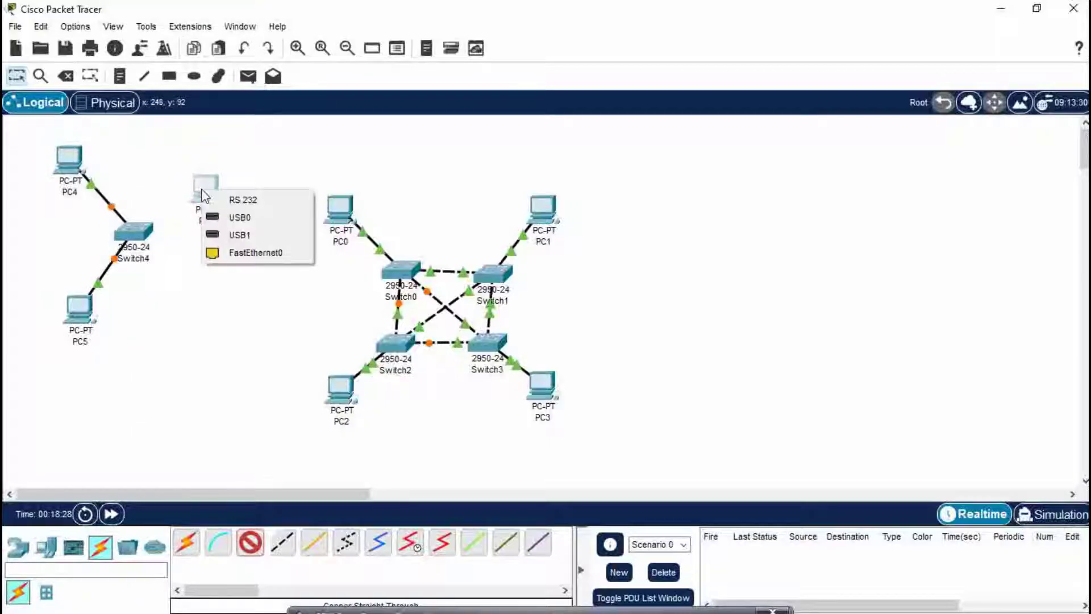
click(257, 252)
click(133, 231)
click(183, 228)
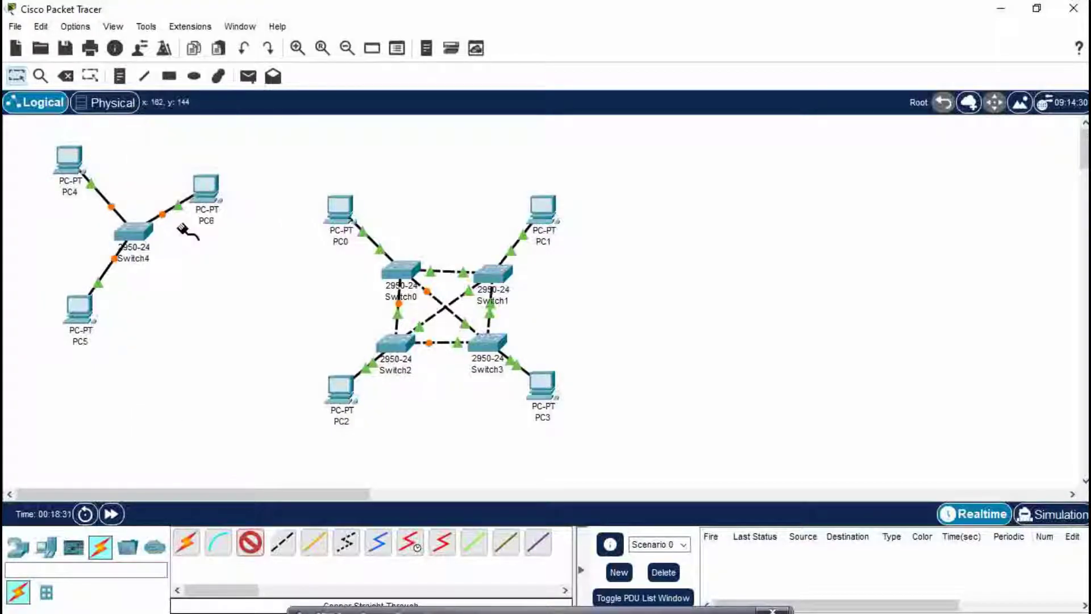
click(250, 541)
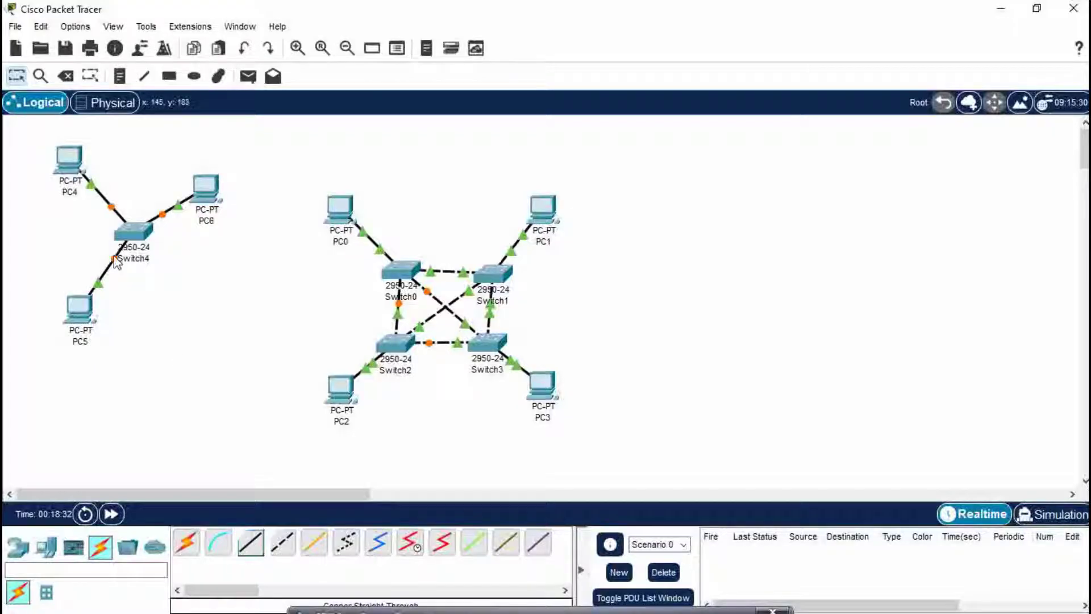
- Give PC4 the static IPv4 address 192.168.10.5 with subnet mask 255.255.255.0, and close its window
click(69, 158)
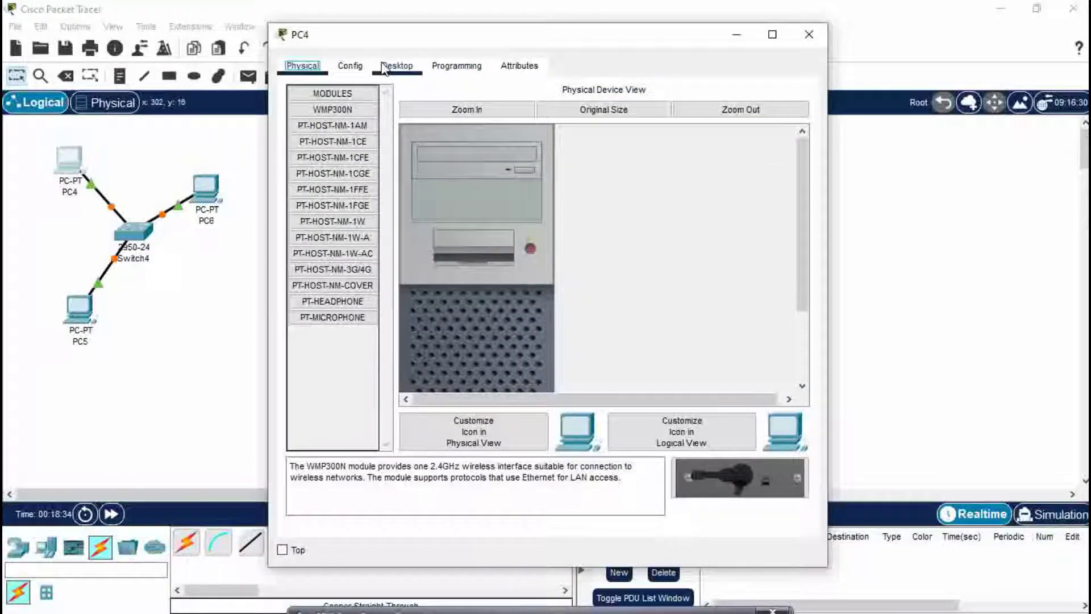
click(396, 66)
click(352, 104)
click(524, 178)
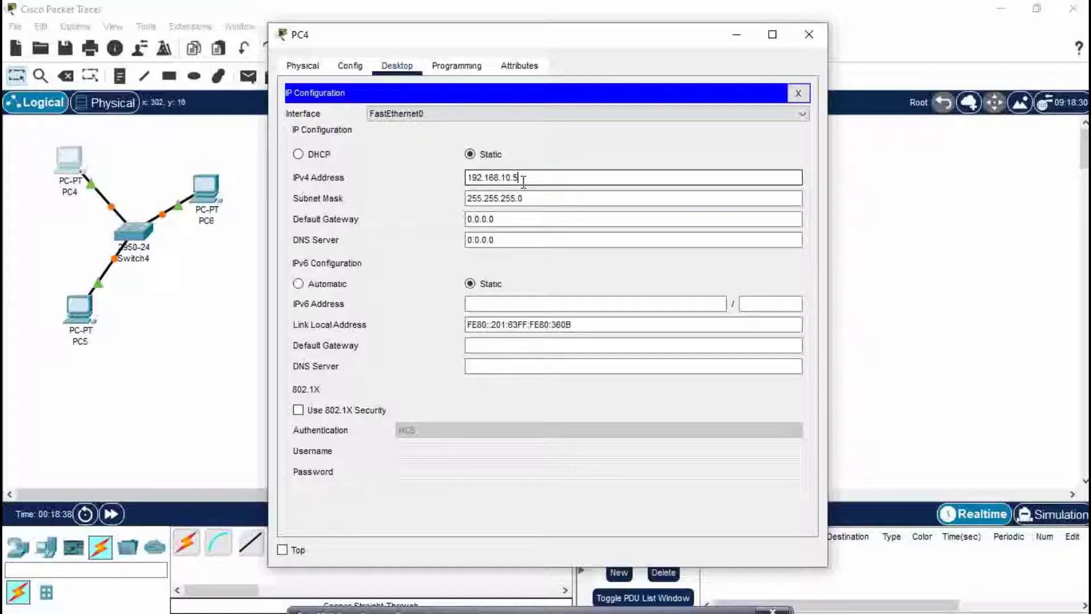
click(809, 34)
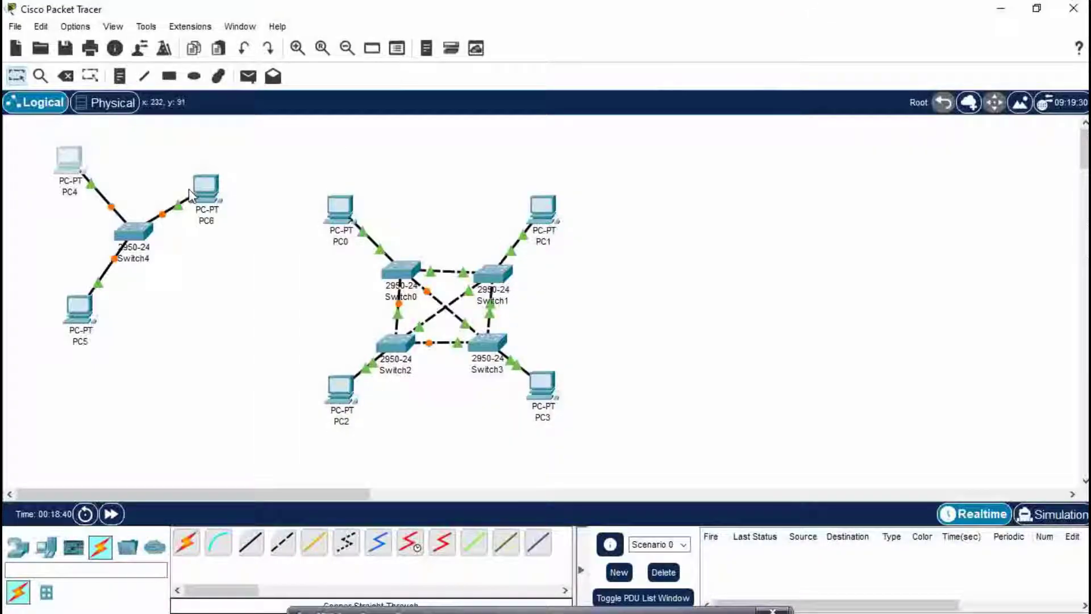
- Give PC6 the static IPv4 address 192.168.10.6 with subnet mask 255.255.255.0, and close its window
click(191, 190)
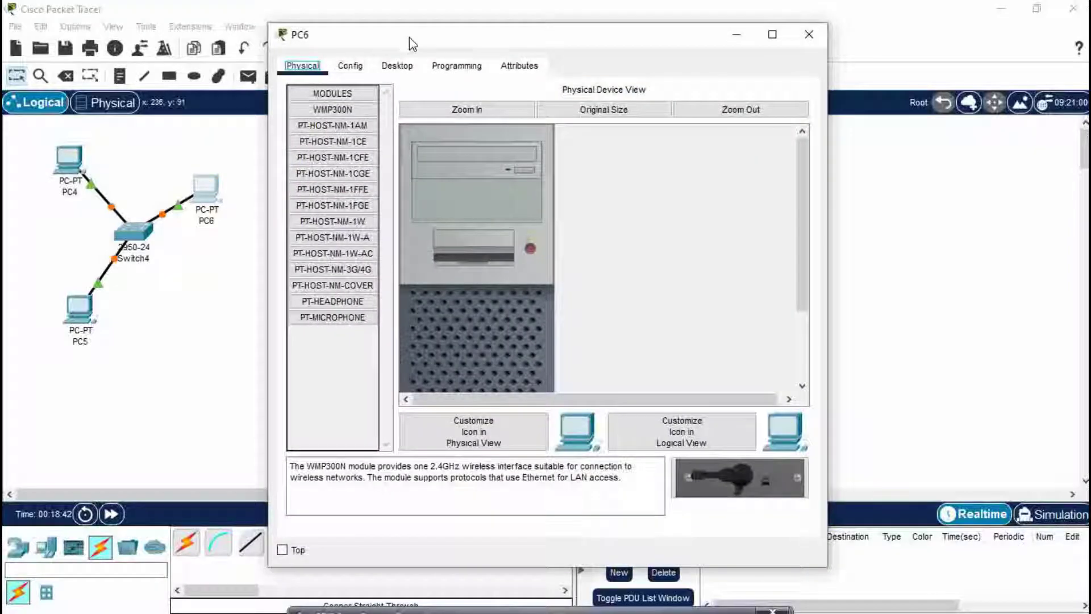
click(396, 66)
click(367, 102)
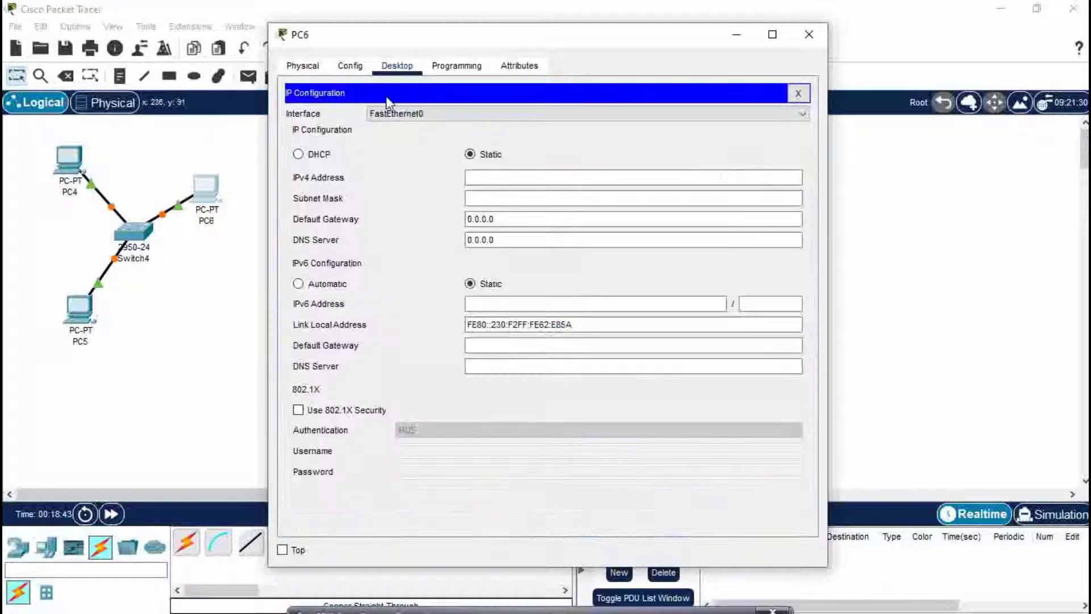
click(527, 177)
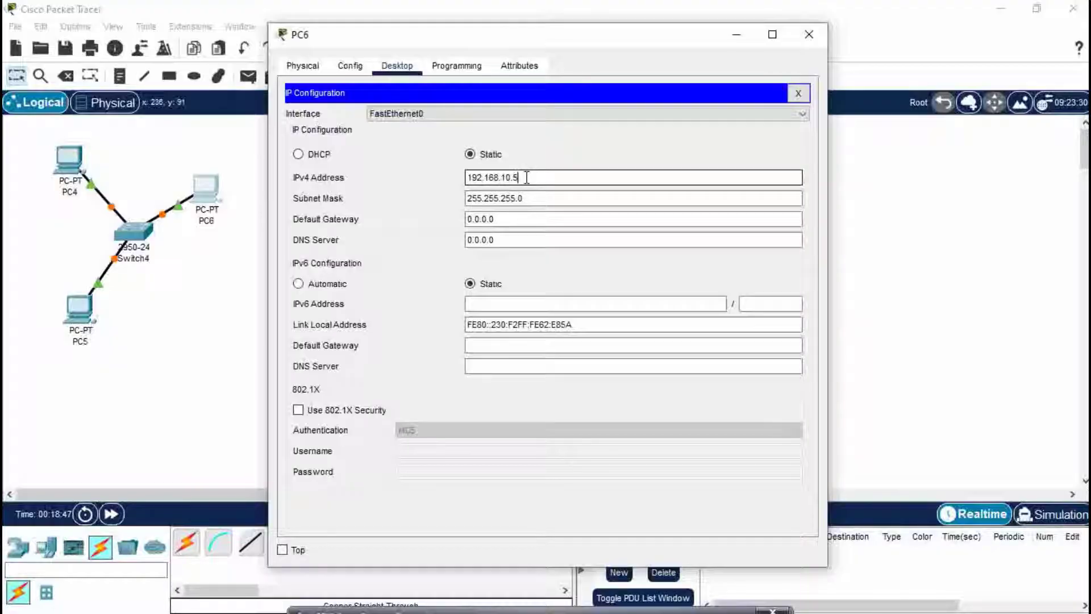
text(192.168.10.6)
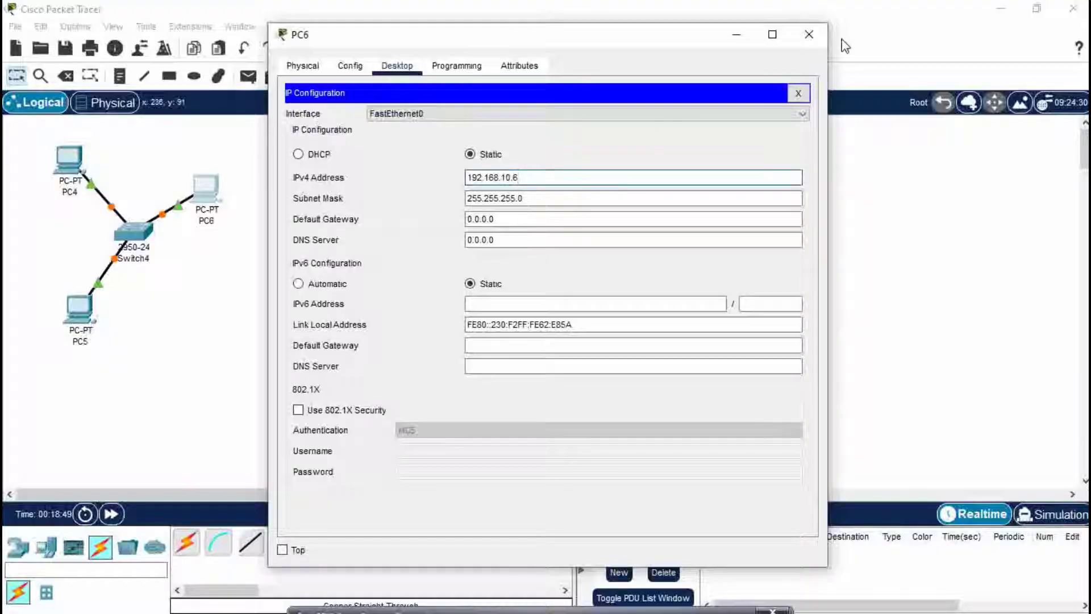
click(811, 33)
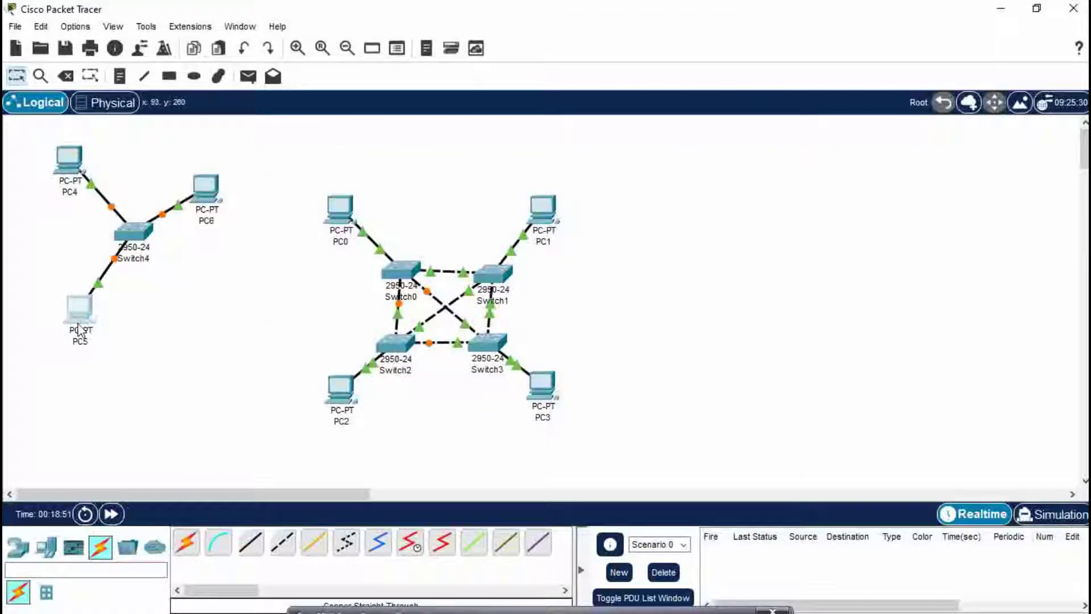
- Give PC5 a static IPv4 address in the 192.168.10 network, and close its window
click(88, 323)
click(397, 66)
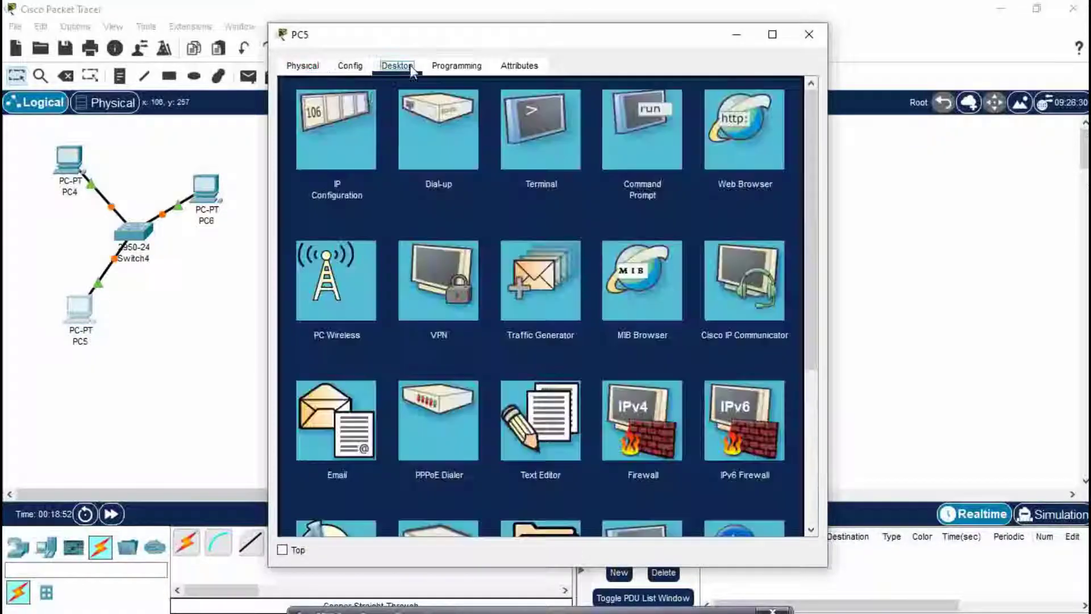
click(325, 134)
click(490, 177)
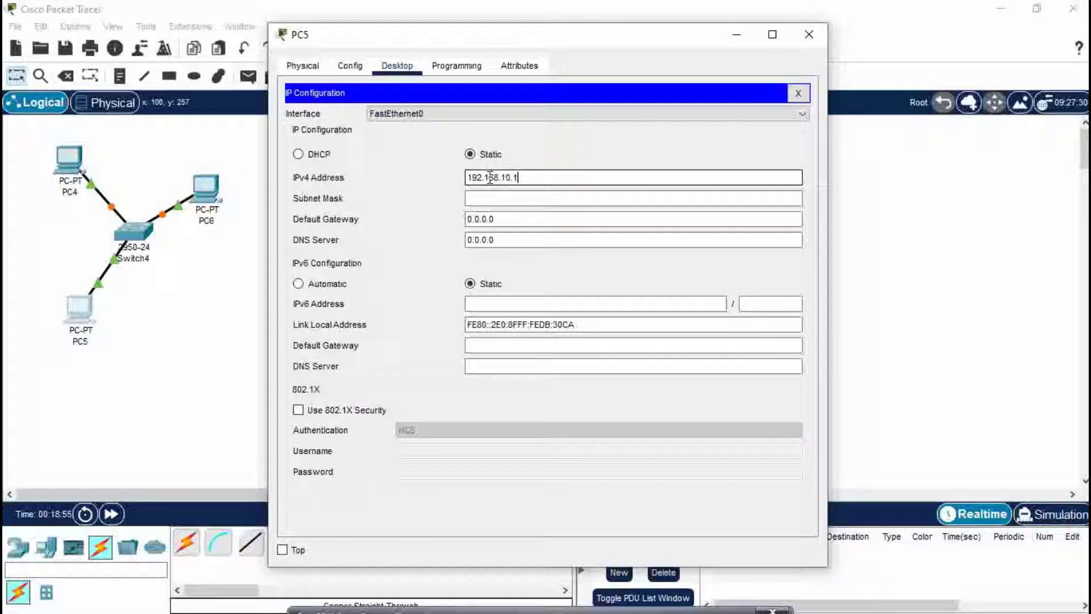
click(808, 35)
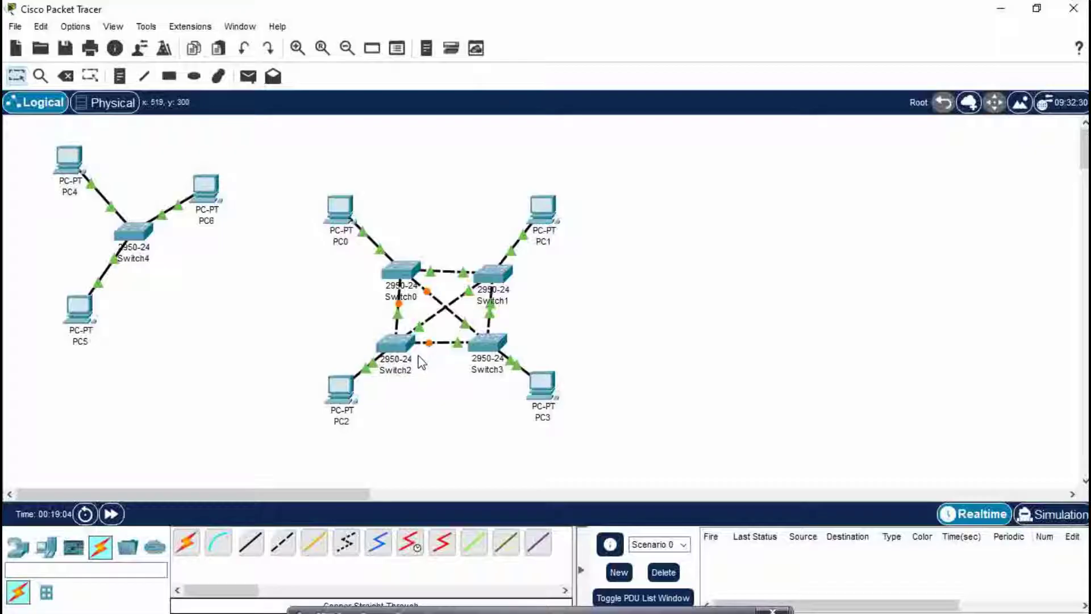
- Place three PCs in a horizontal row in the empty area beside the mesh topology
click(50, 550)
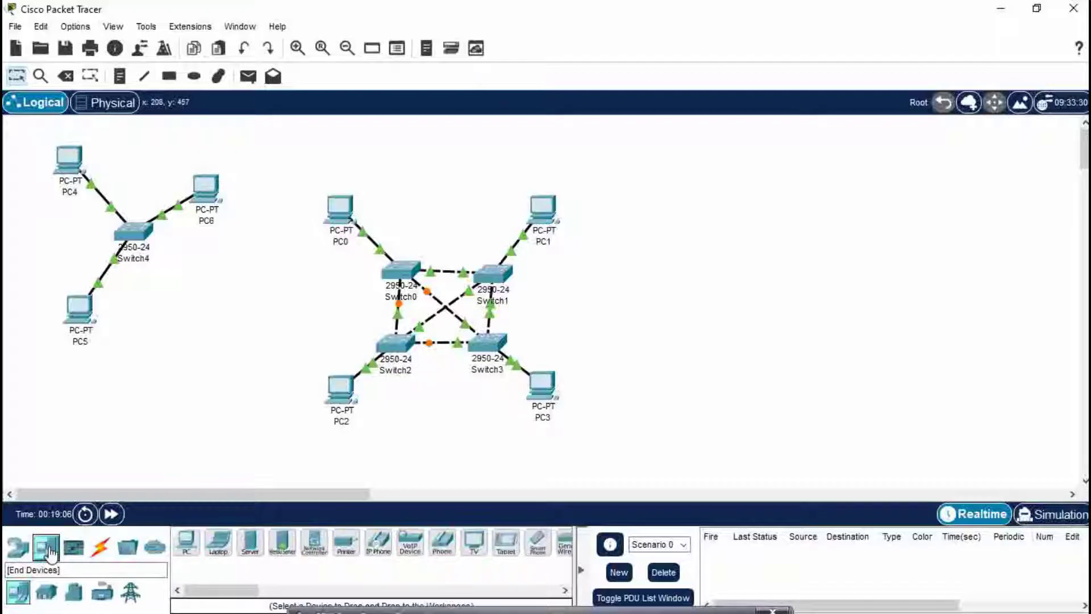
click(186, 542)
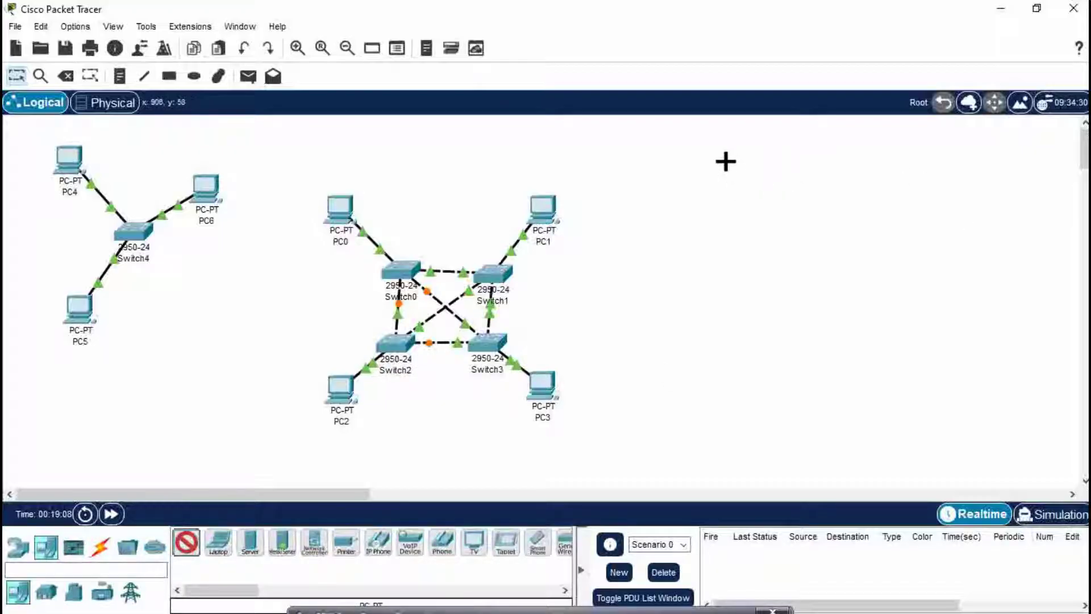
click(685, 162)
click(803, 159)
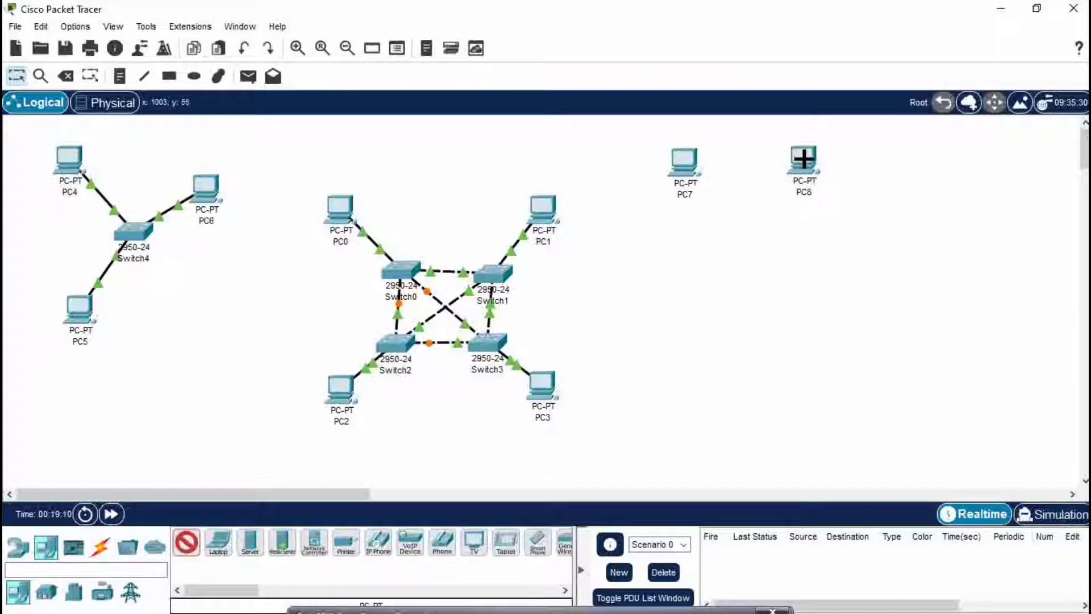
click(919, 155)
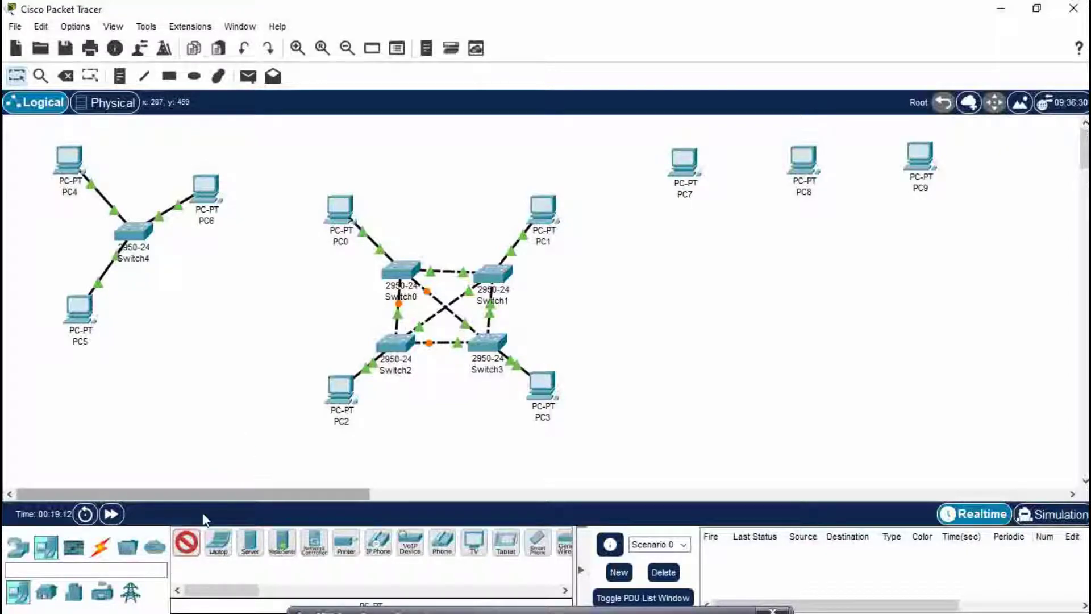
click(188, 558)
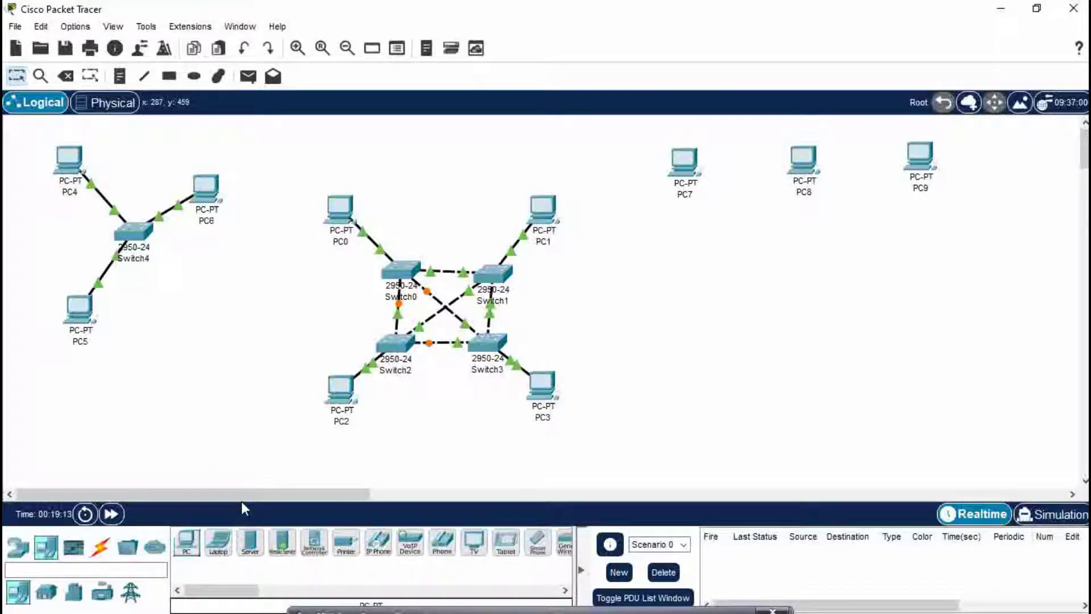
- Place four Hub-PT hubs in a row, one below each of the three new PCs and one extra beyond PC9
click(17, 548)
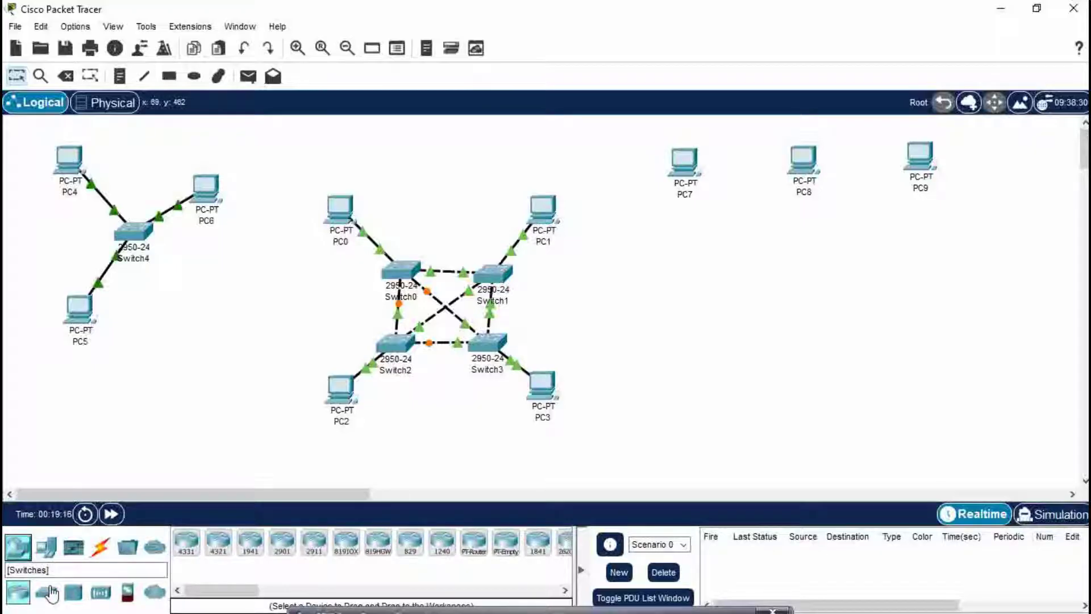
click(73, 592)
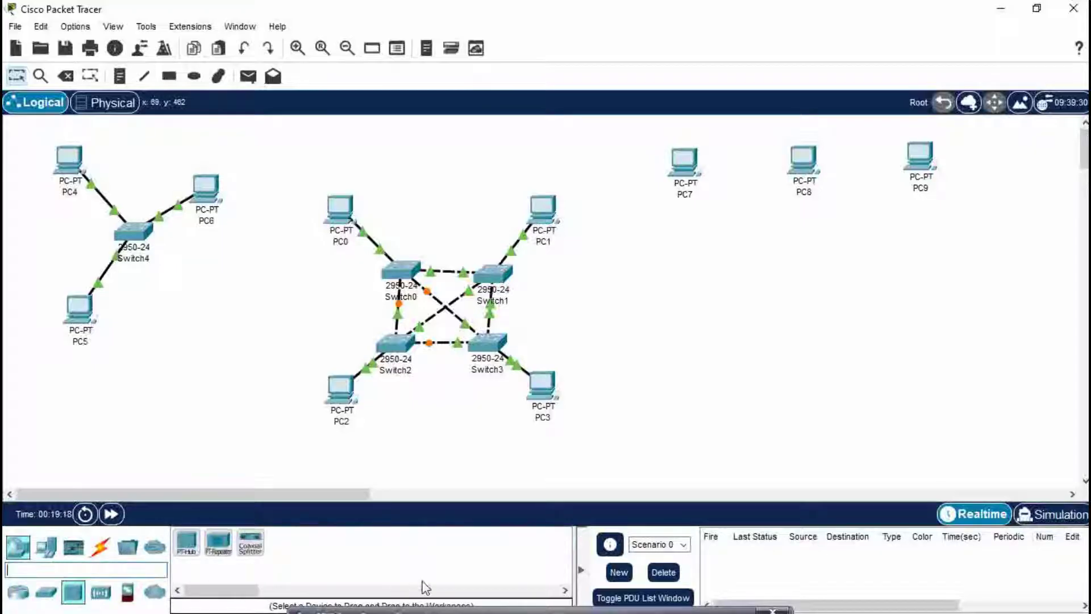
click(188, 548)
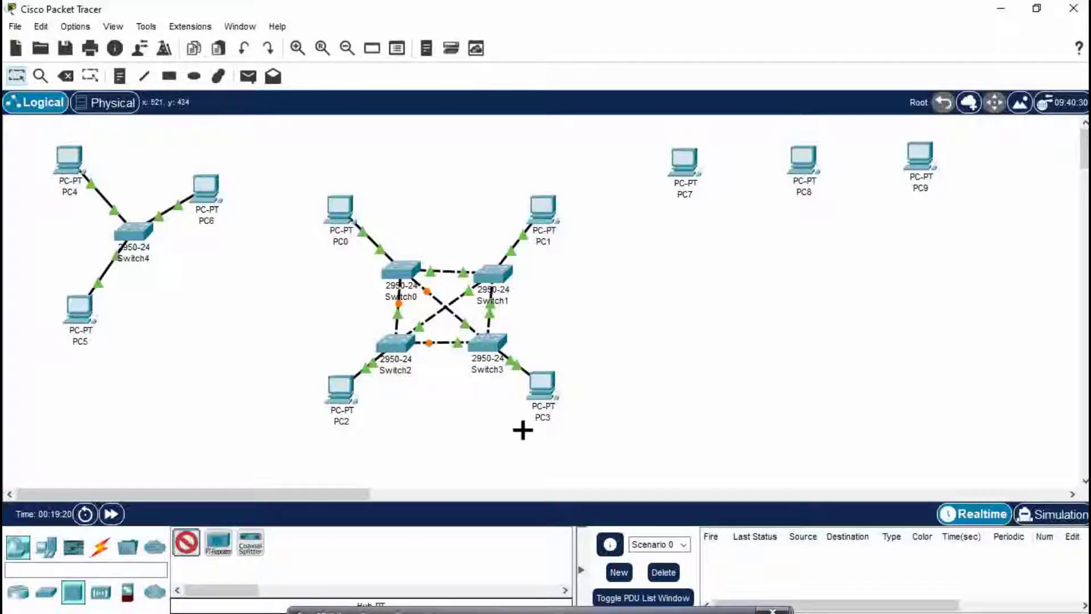
click(680, 261)
click(806, 247)
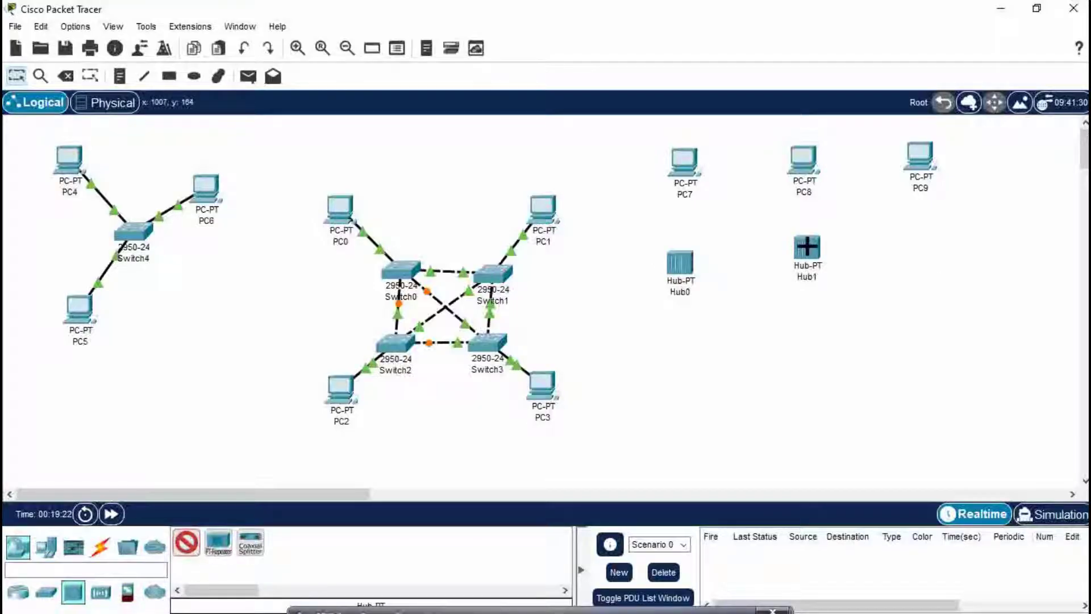
click(927, 244)
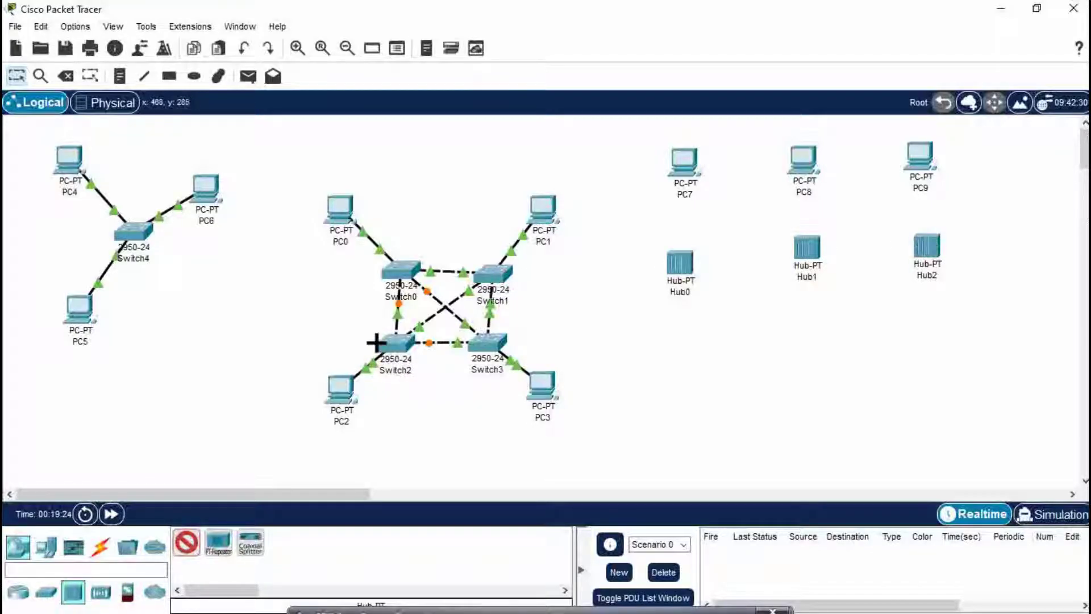
click(1042, 243)
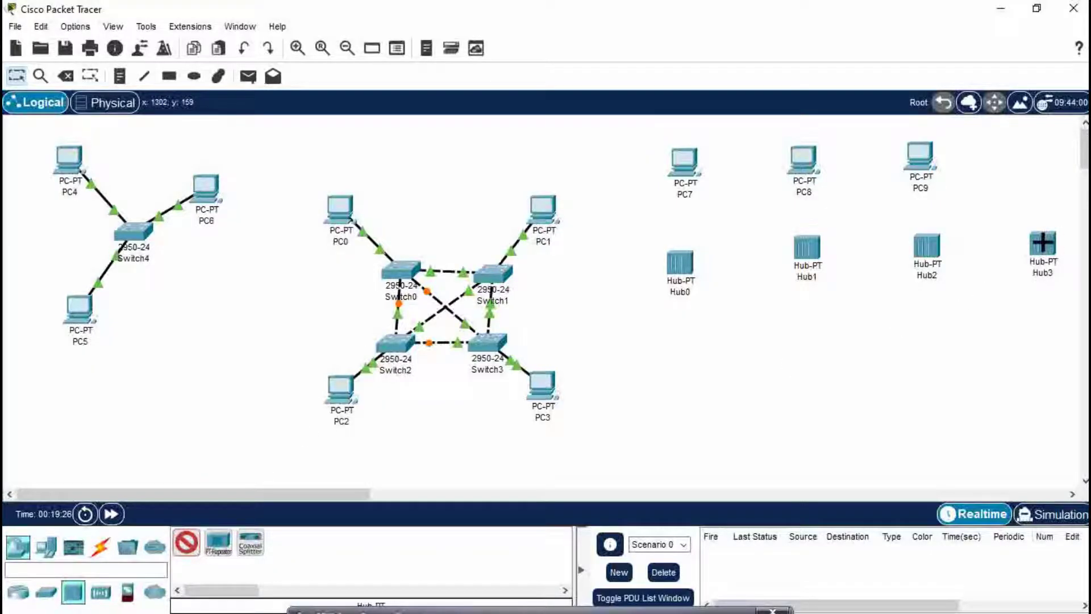
click(189, 539)
- Connect Hub0 to FastEthernet0 of PC7 with a copper straight-through cable
click(102, 554)
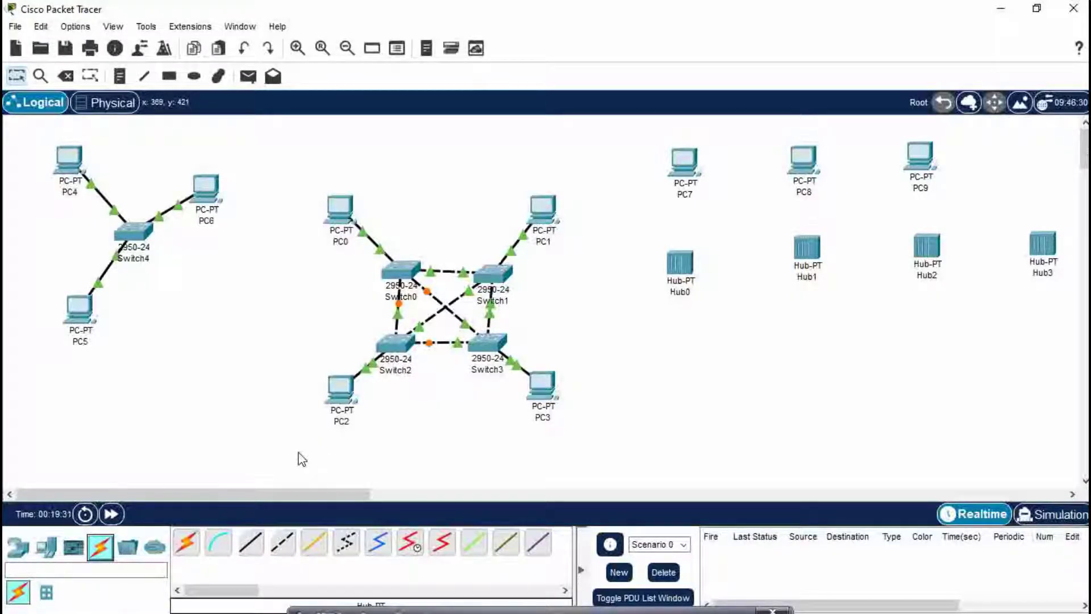
click(250, 542)
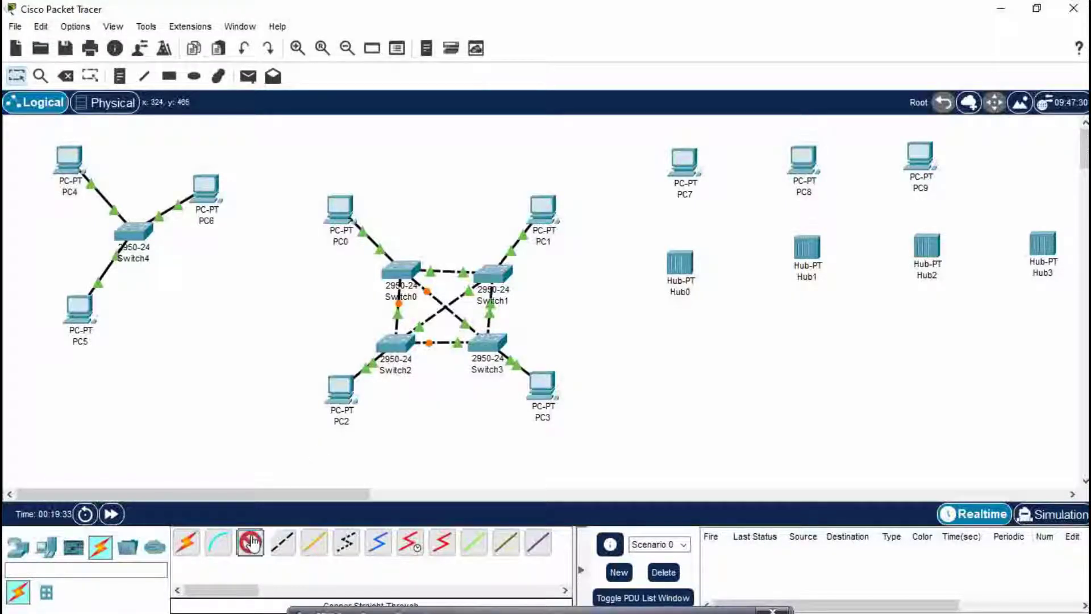
click(678, 263)
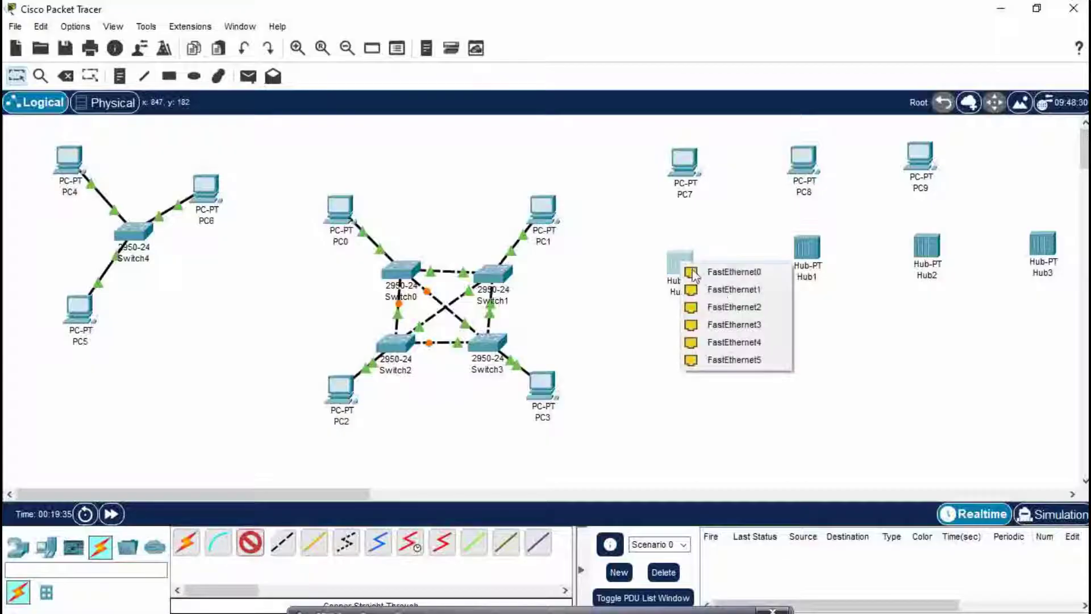
click(727, 301)
click(684, 179)
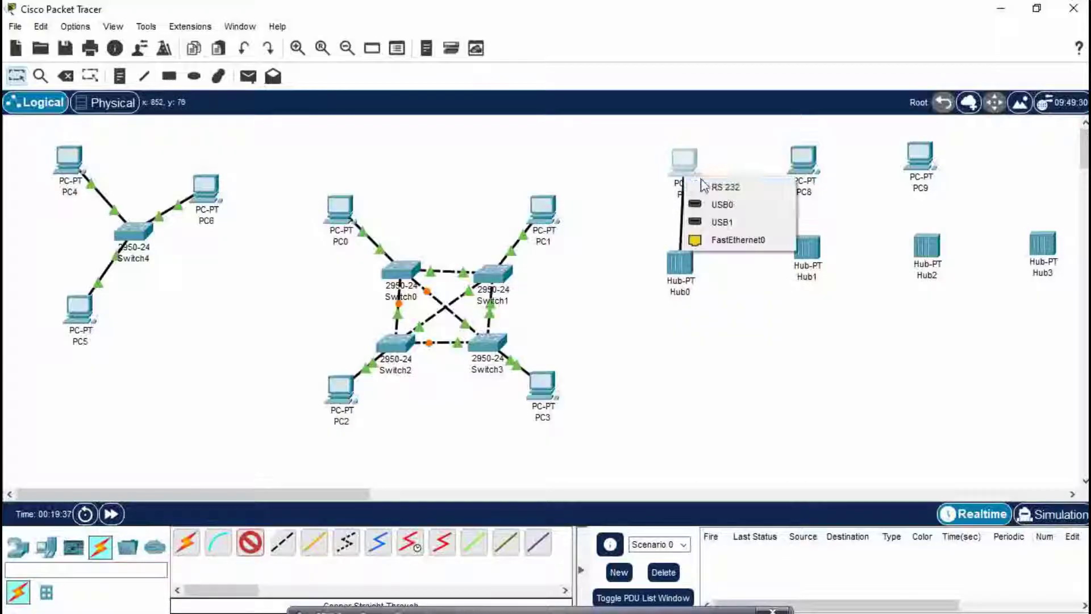
click(744, 236)
- Connect FastEthernet2 of Hub1 to FastEthernet0 of PC8 with a copper straight-through cable
click(791, 251)
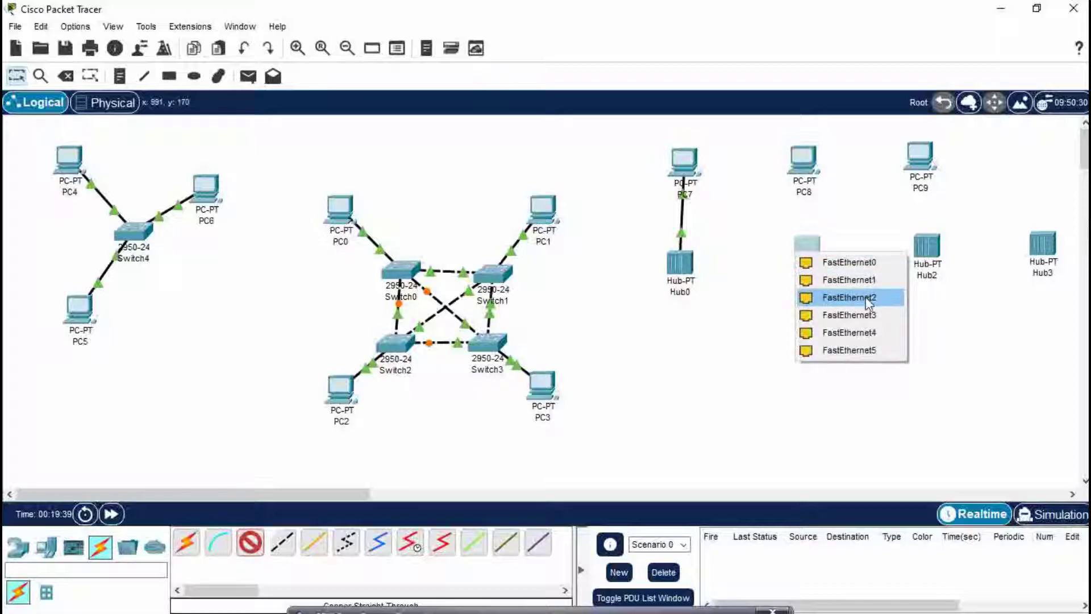
click(836, 297)
click(806, 165)
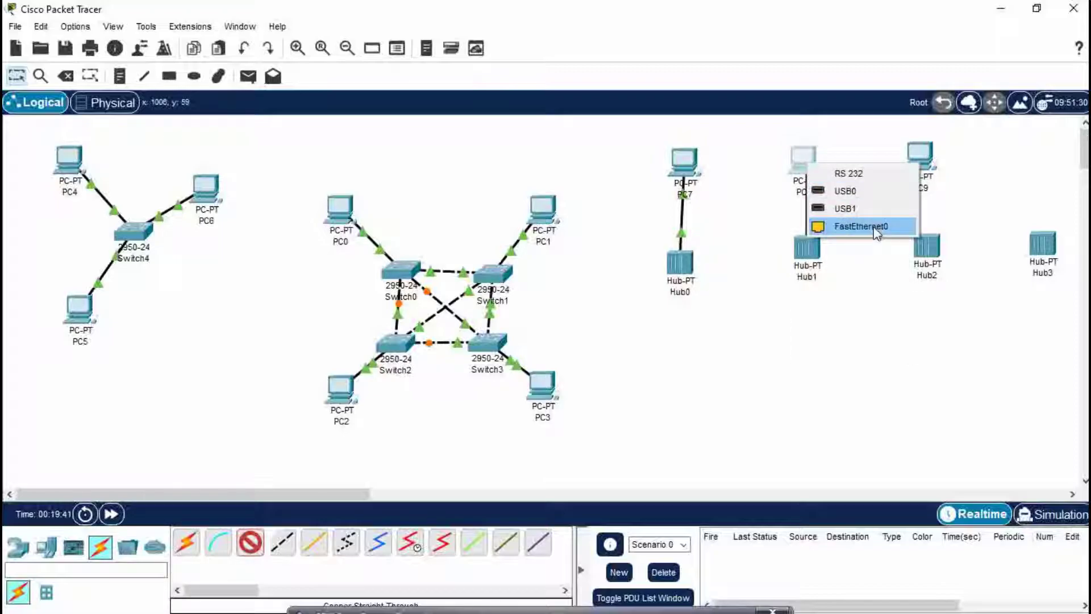
click(877, 227)
- Connect FastEthernet3 of Hub2 to FastEthernet0 of PC9 with a copper straight-through cable, and leave the cable tool
click(930, 254)
click(975, 314)
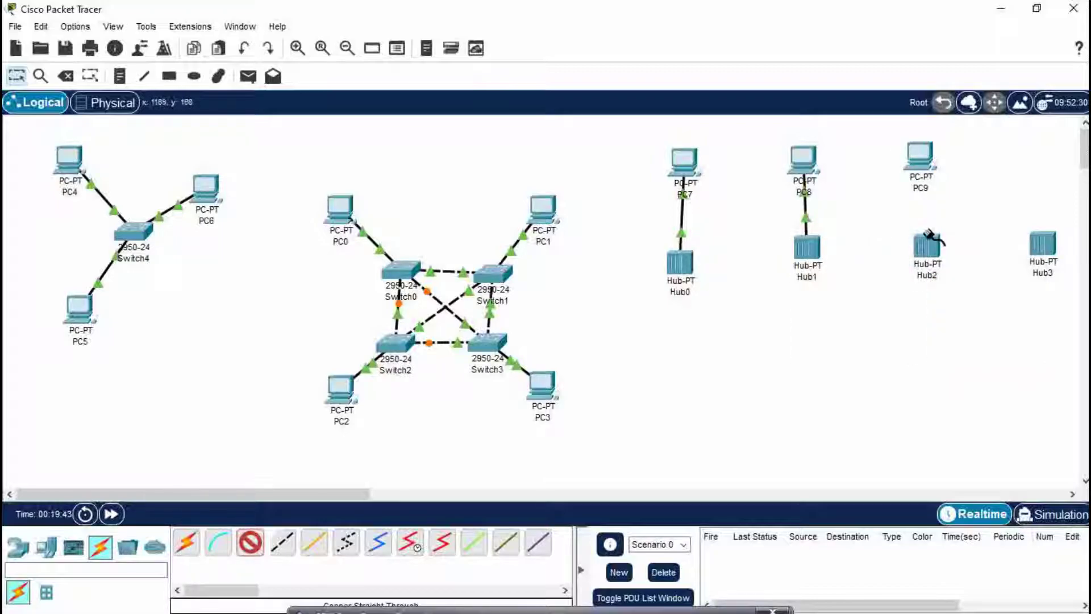
click(923, 163)
click(968, 220)
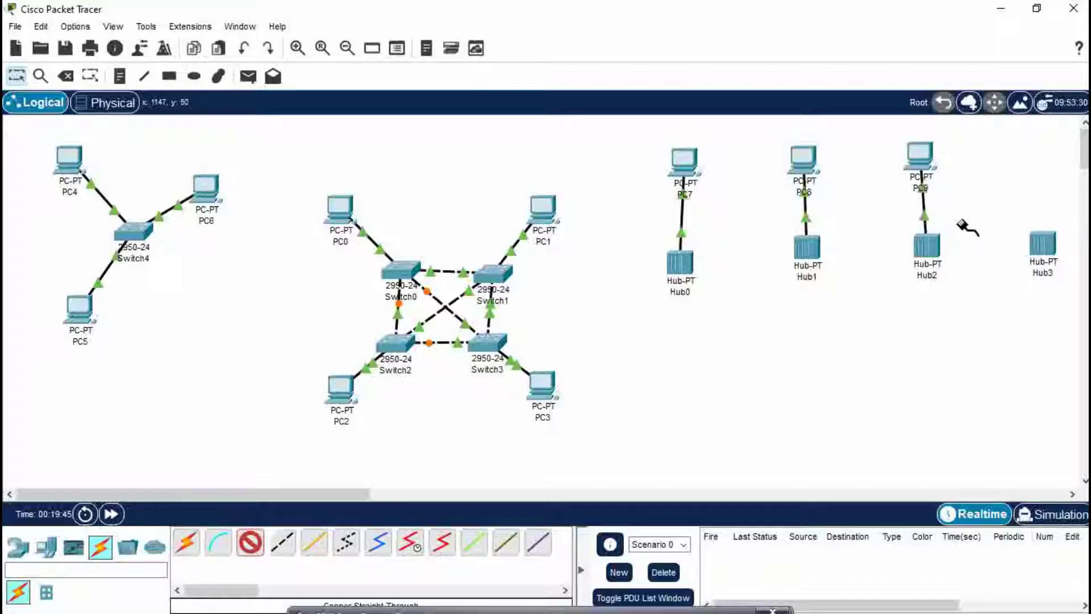
click(251, 541)
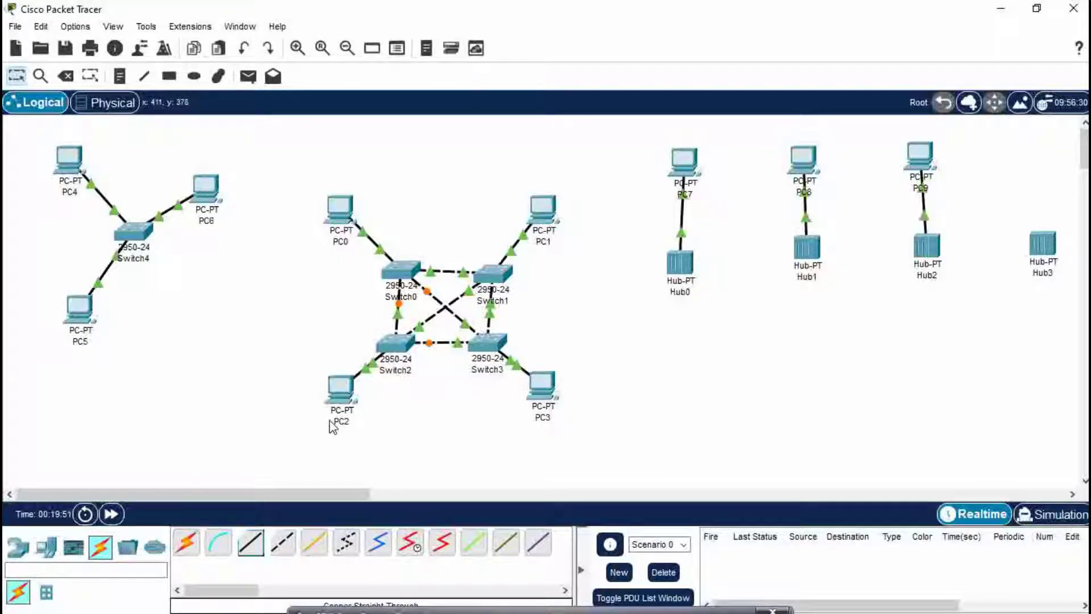
- Connect Hub0 to Hub1 with a copper cross-over cable
click(283, 541)
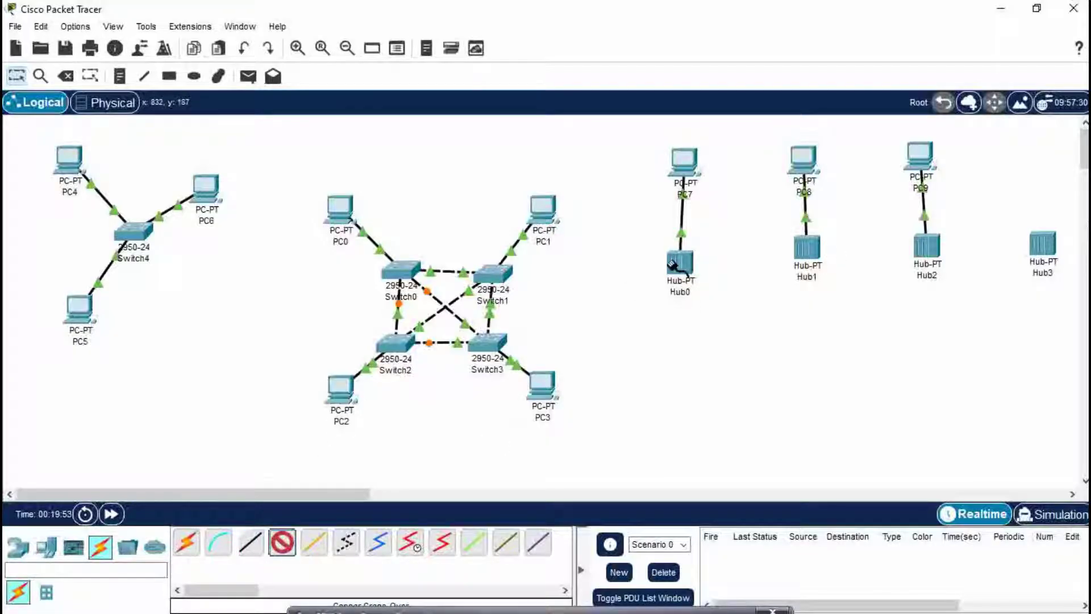
click(673, 264)
click(725, 304)
click(808, 257)
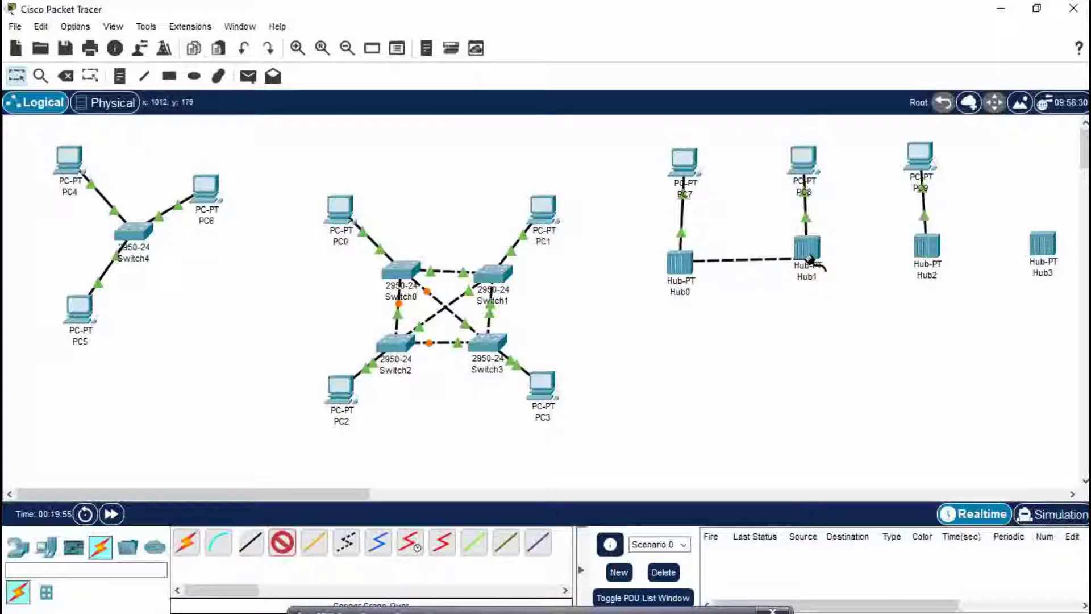
click(808, 257)
click(847, 268)
- Connect Hub1 to FastEthernet0 of Hub2 with a copper cross-over cable
click(808, 247)
click(840, 261)
click(926, 247)
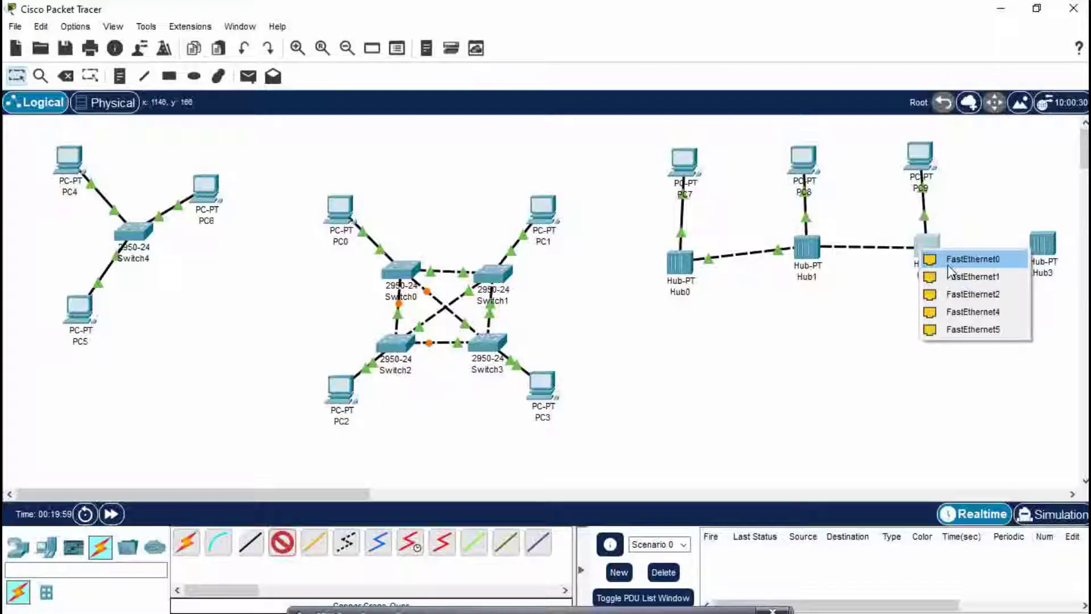
click(948, 262)
- Connect Hub2 to Hub3 with a copper cross-over cable
click(932, 245)
click(960, 281)
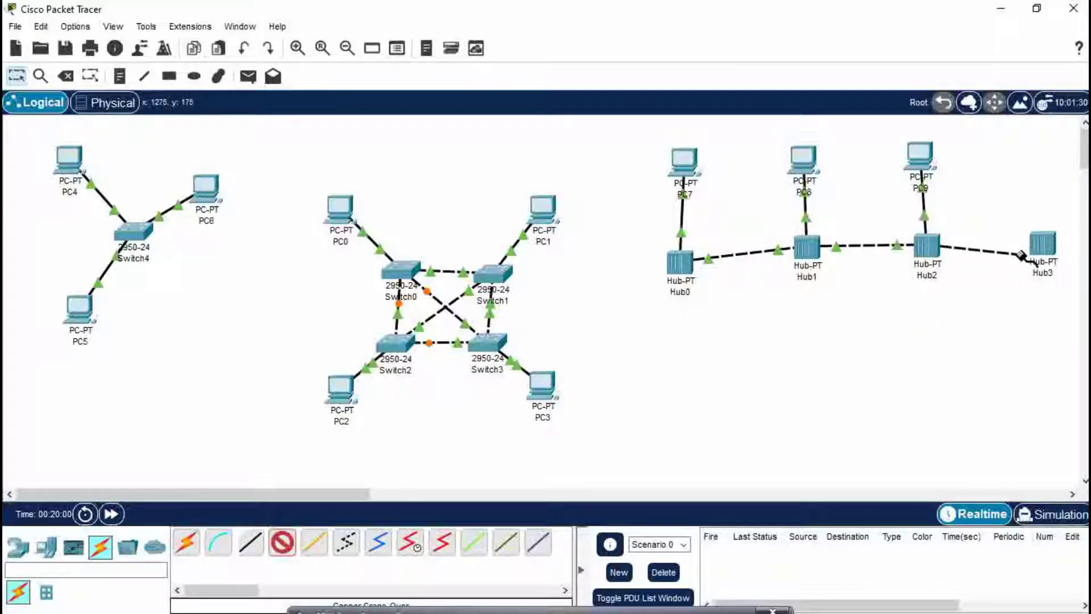
click(1039, 246)
click(1024, 287)
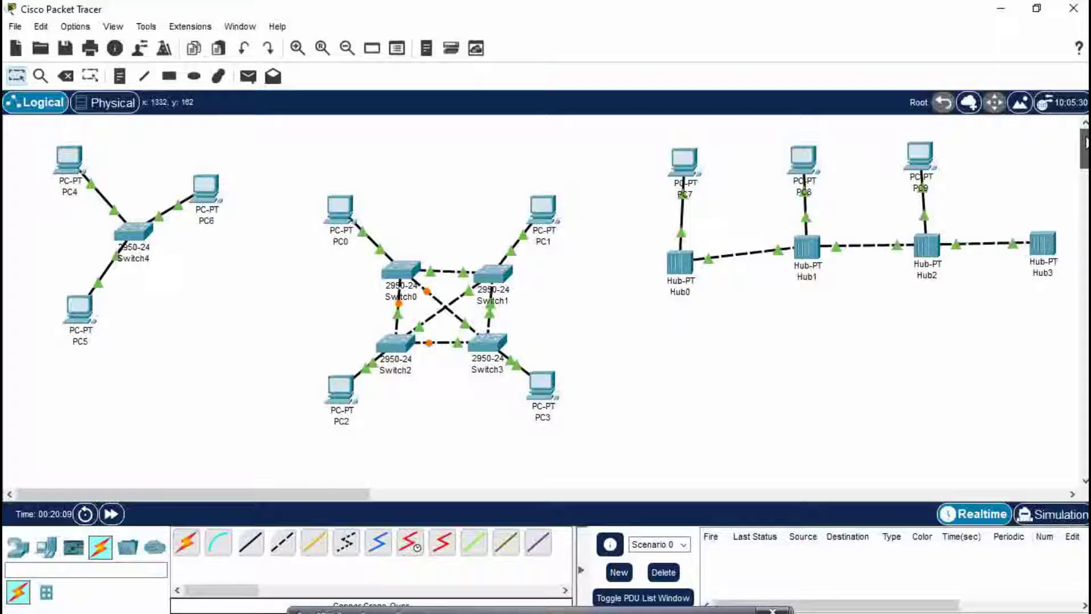
- Place three more PCs in a loose triangle in the empty area below the hub row
click(46, 547)
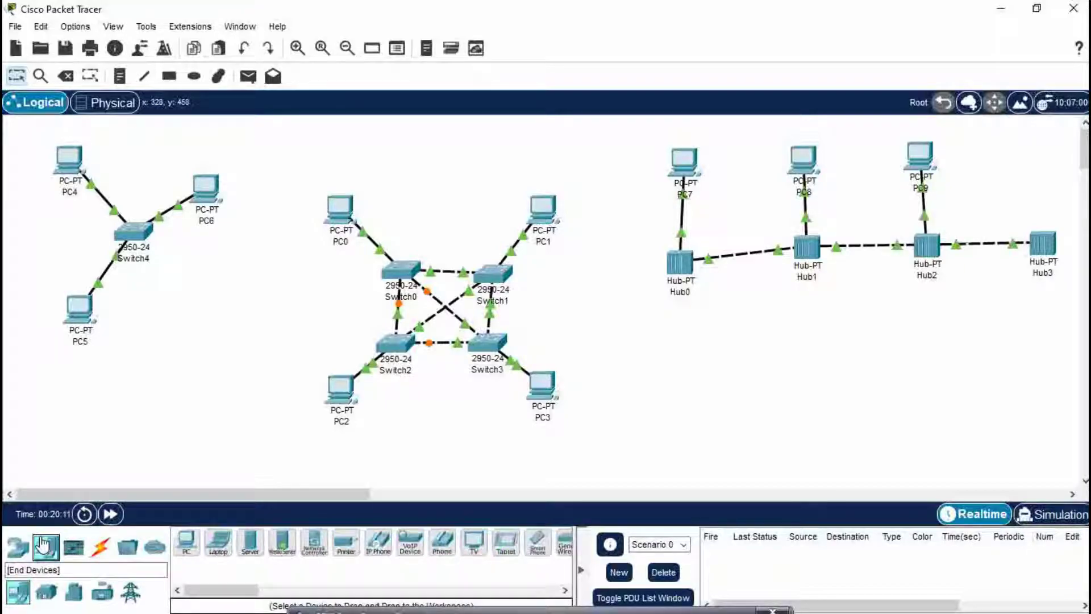
click(185, 544)
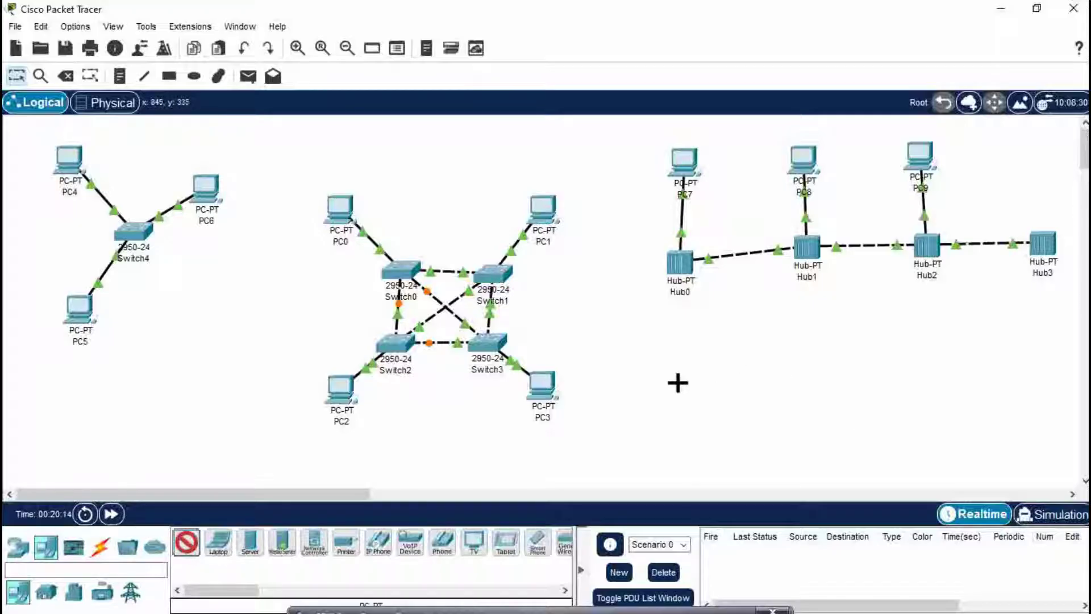
click(705, 372)
click(792, 427)
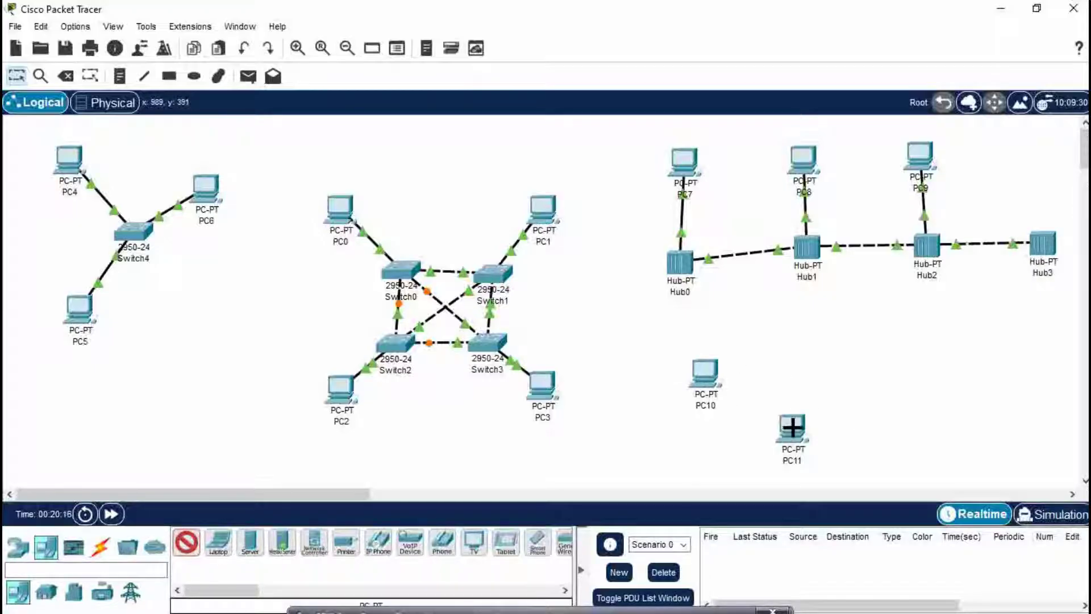
click(606, 467)
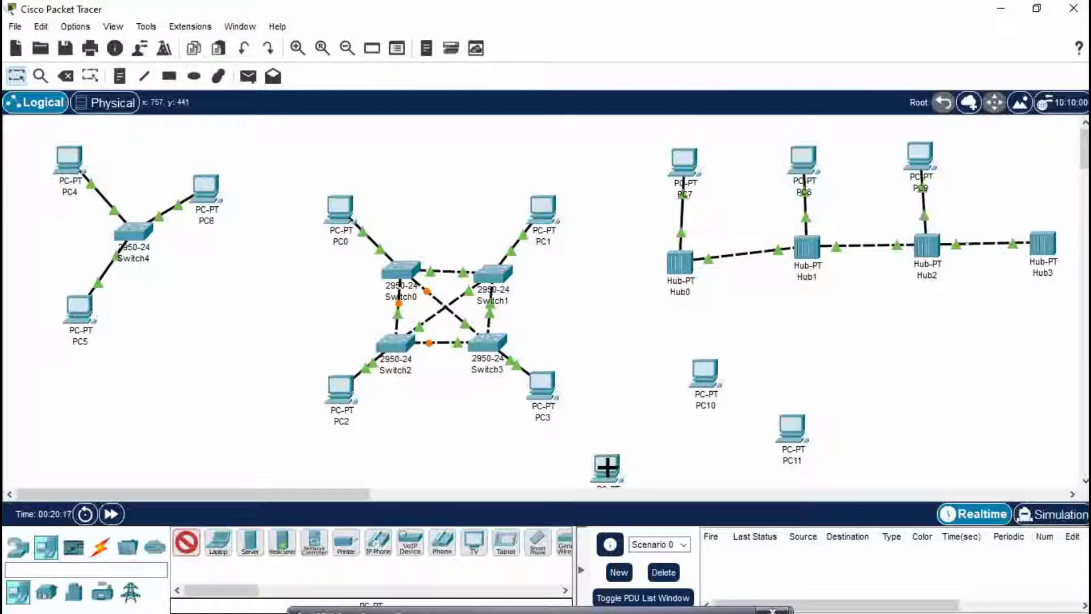
click(186, 542)
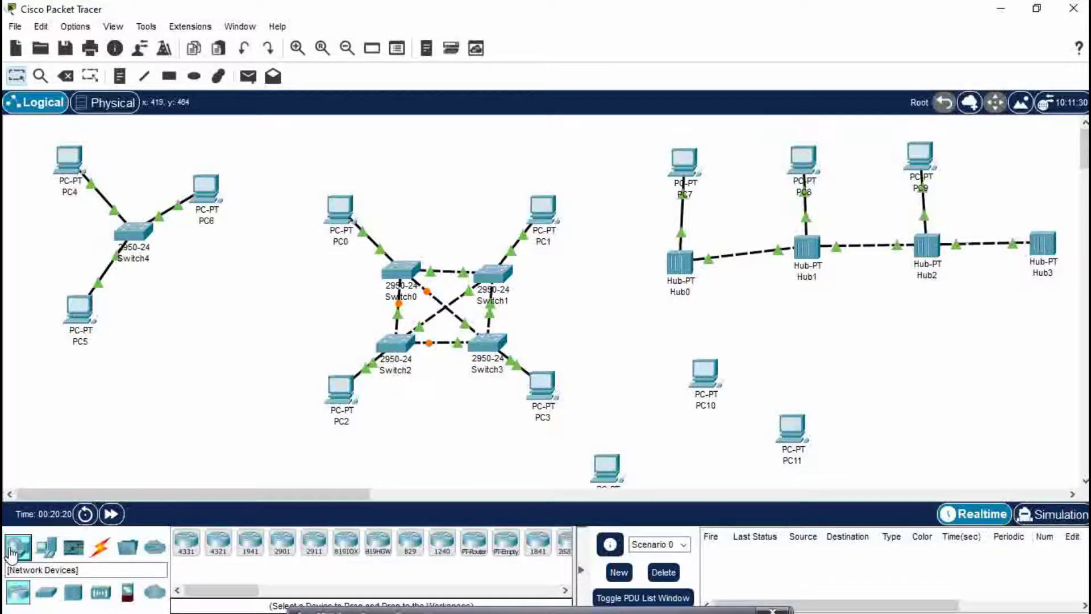
- Place three 2950-24 switches in a triangle between PC10, PC11 and PC12
click(48, 549)
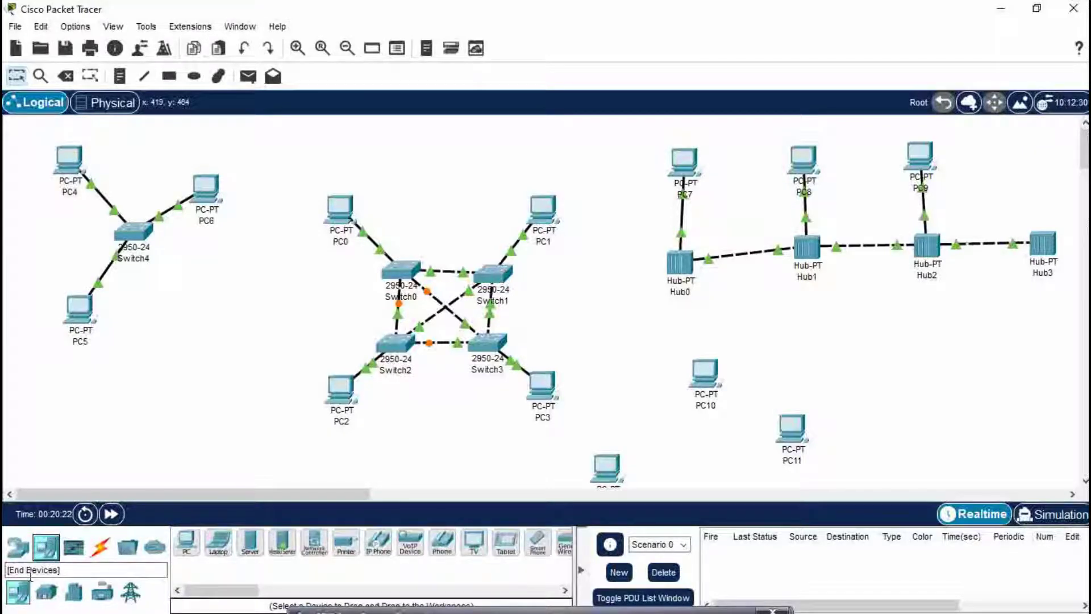
click(18, 546)
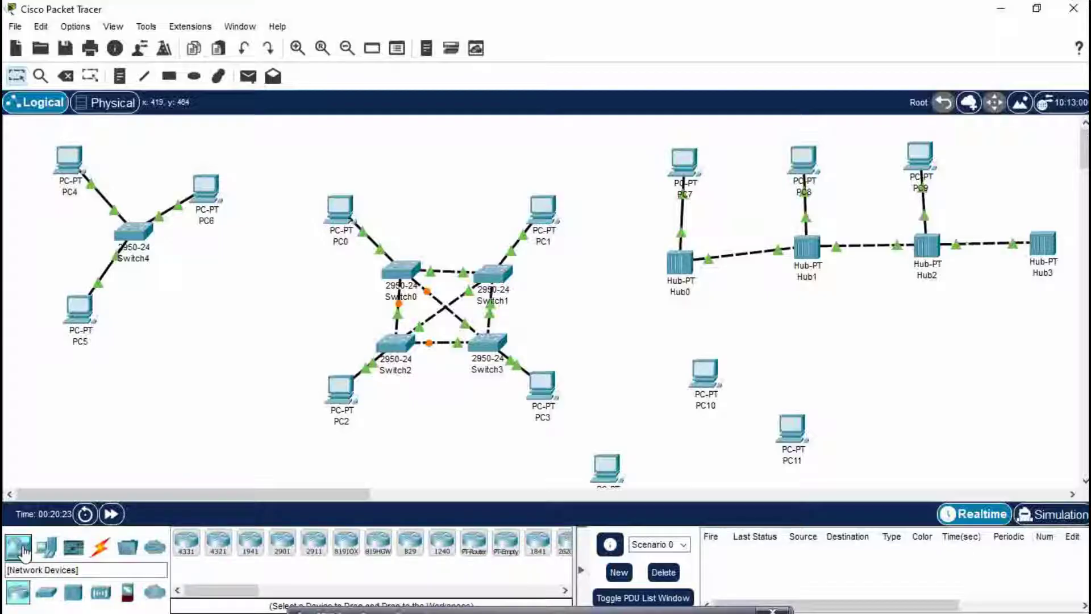
click(45, 599)
click(412, 546)
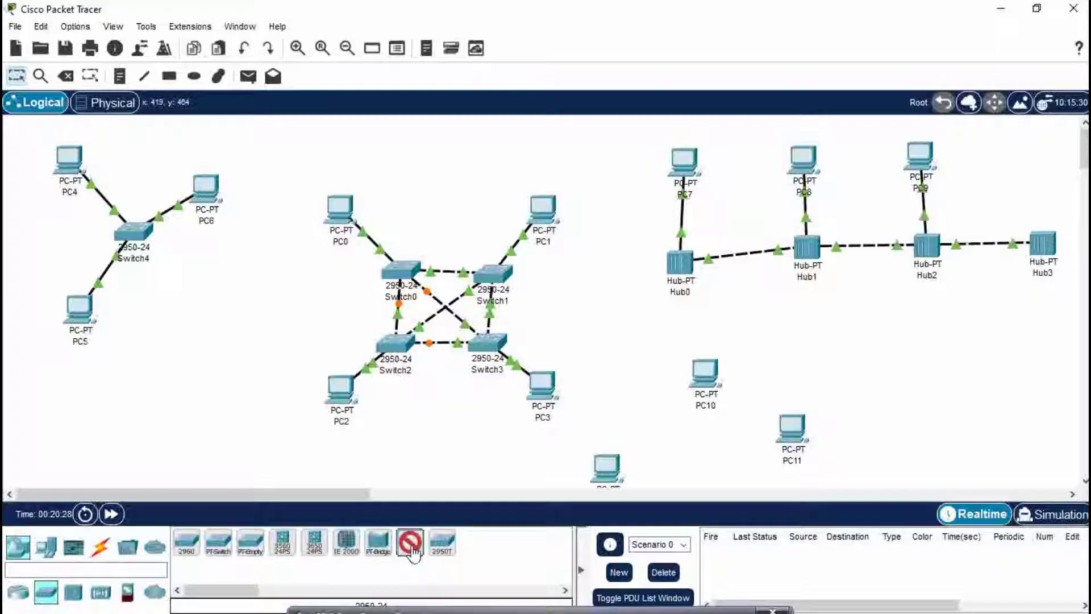
click(699, 429)
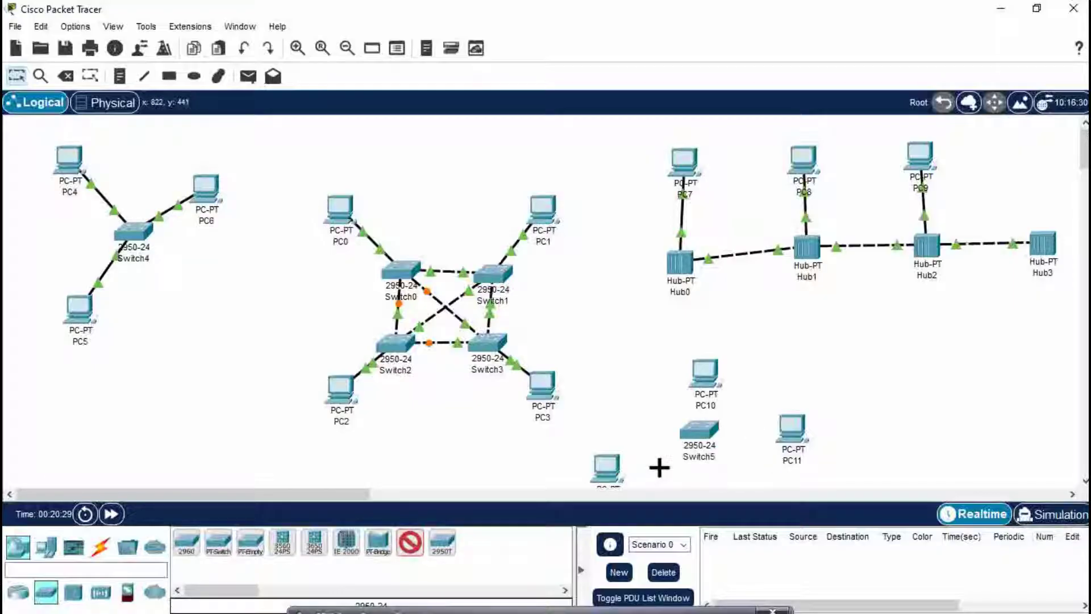
click(659, 466)
click(730, 458)
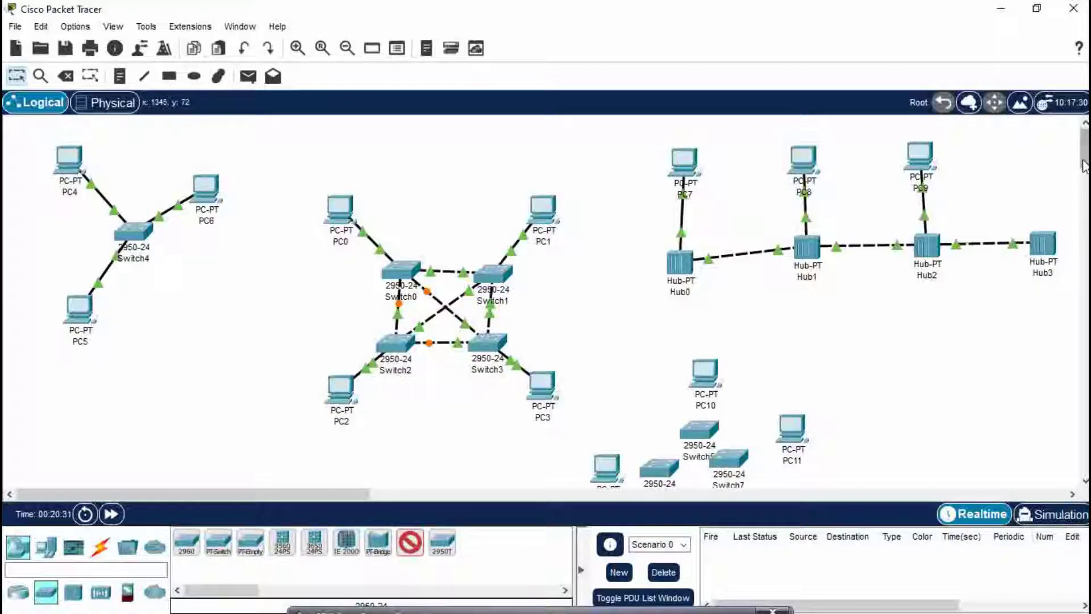
scroll(1082, 164, down, 3)
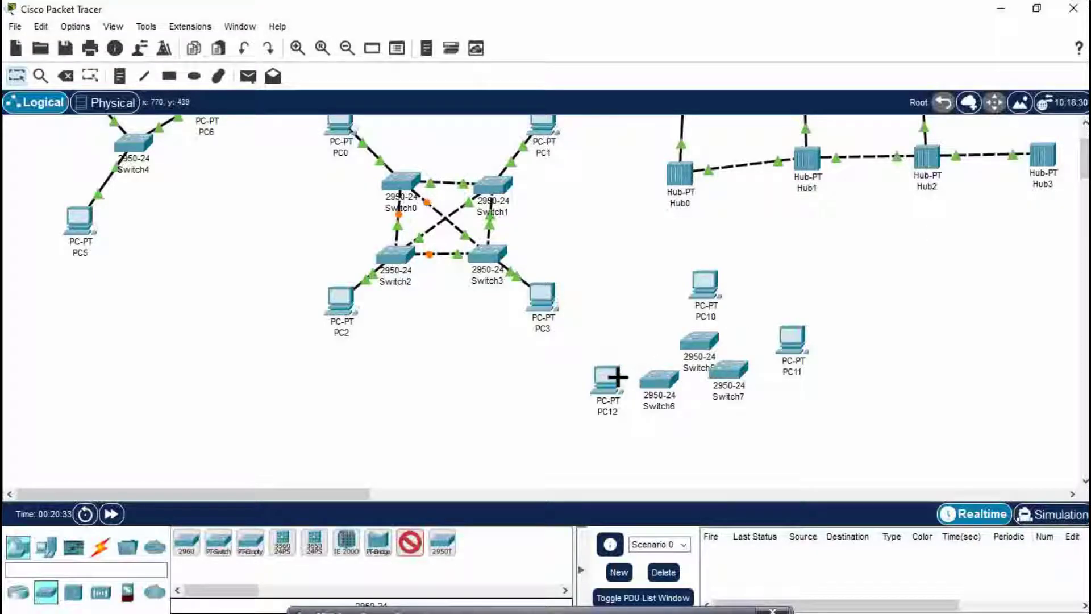
key(Escape)
- Spread PC12, PC10 and PC11 outward and move the two lower switches apart to widen the triangle layout
drag(597, 392, 554, 422)
drag(717, 275, 715, 246)
drag(808, 359, 867, 391)
drag(738, 379, 769, 408)
drag(665, 387, 652, 405)
- Assign PC12 the static IPv4 address 192.168.10.8 with subnet mask 255.255.255.0
drag(567, 427, 548, 426)
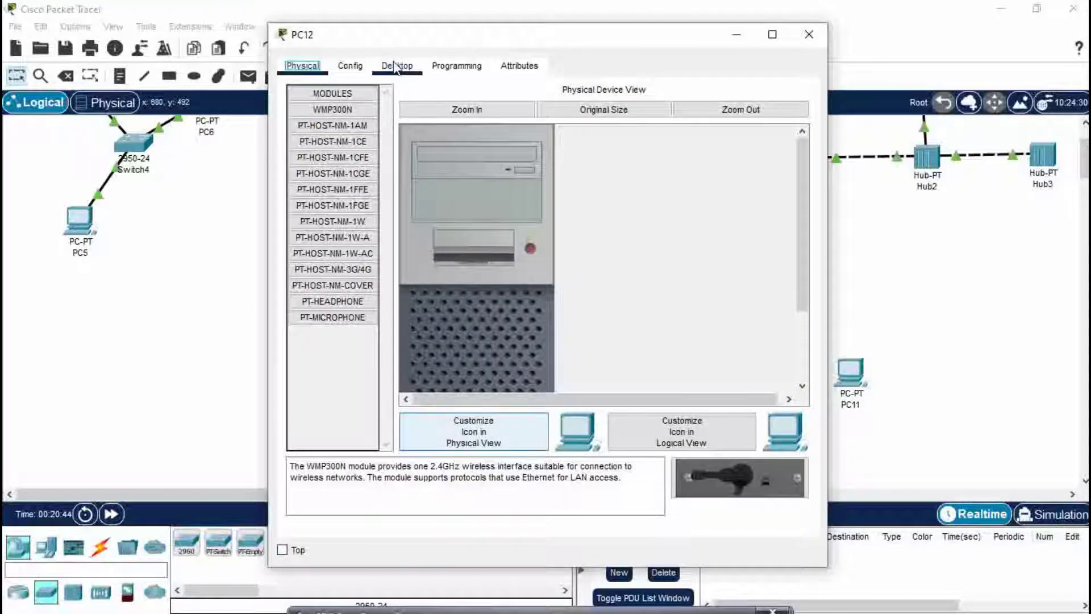
click(397, 65)
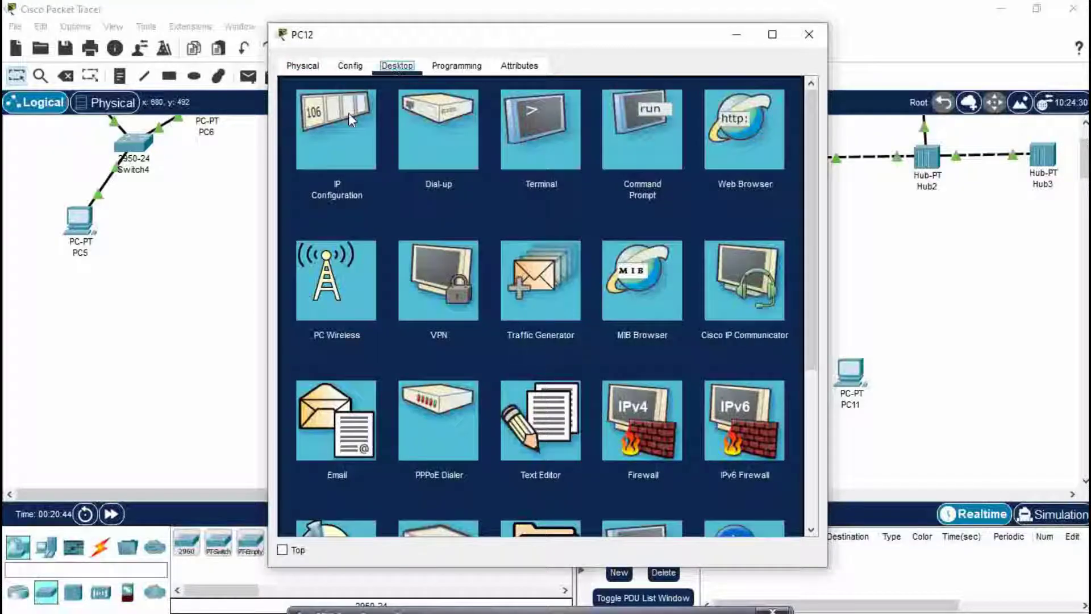
click(349, 113)
click(500, 177)
text(192.168.10.1)
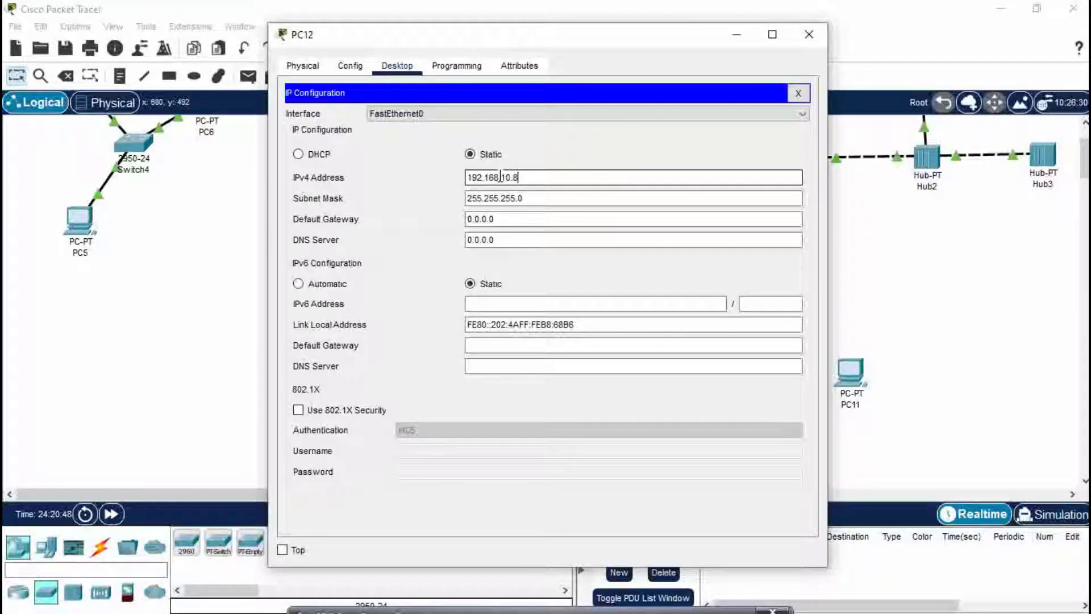
click(809, 35)
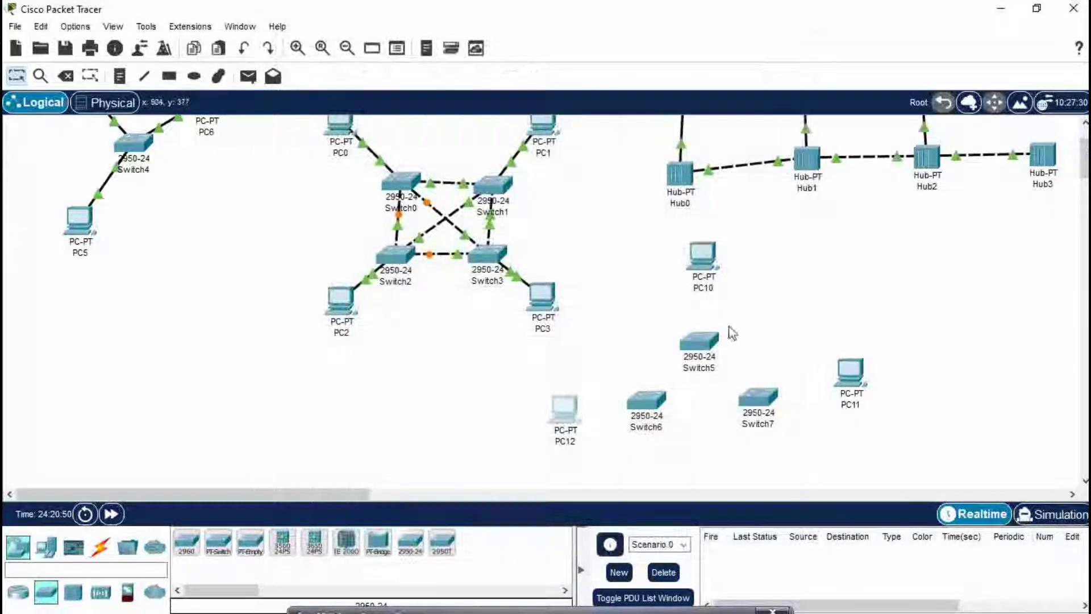
- Assign PC11 the static IPv4 address 192.168.10.9 and give PC10 a static address in the same 192.168.10 network
click(842, 381)
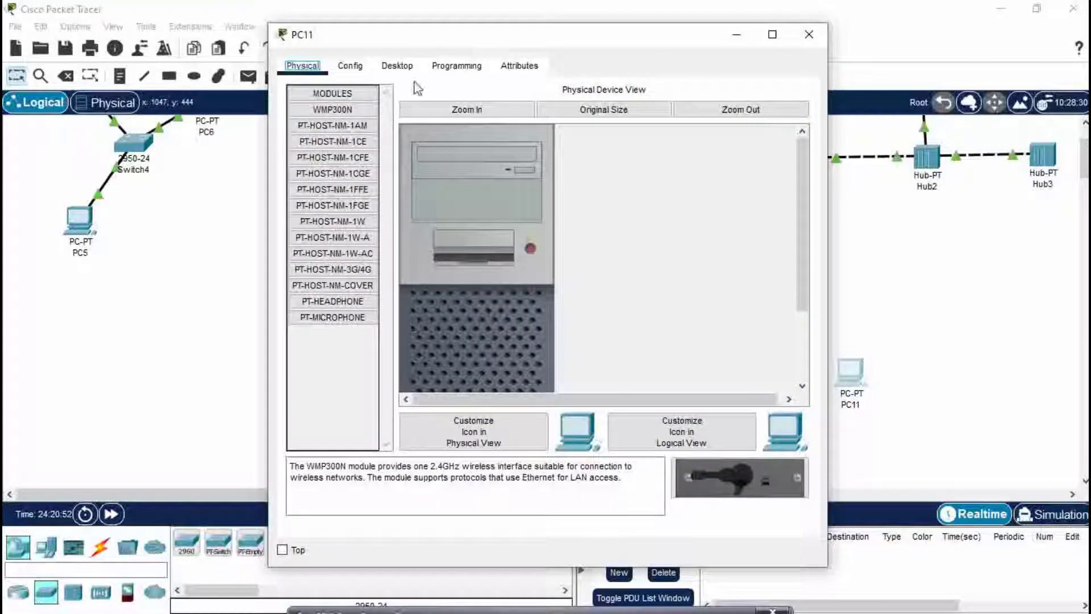
click(405, 70)
click(342, 110)
click(523, 183)
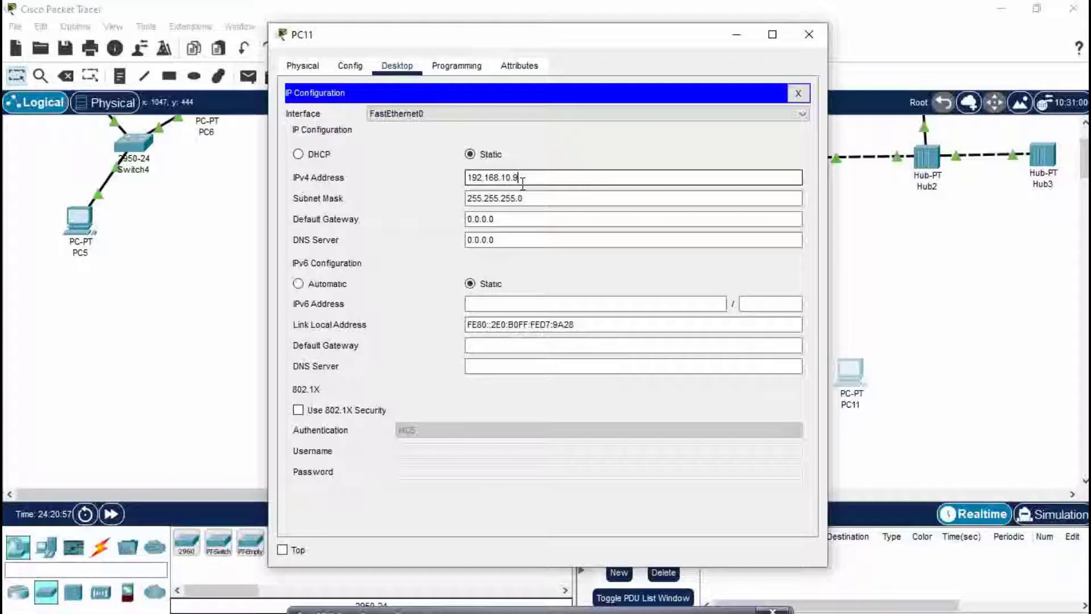
click(810, 29)
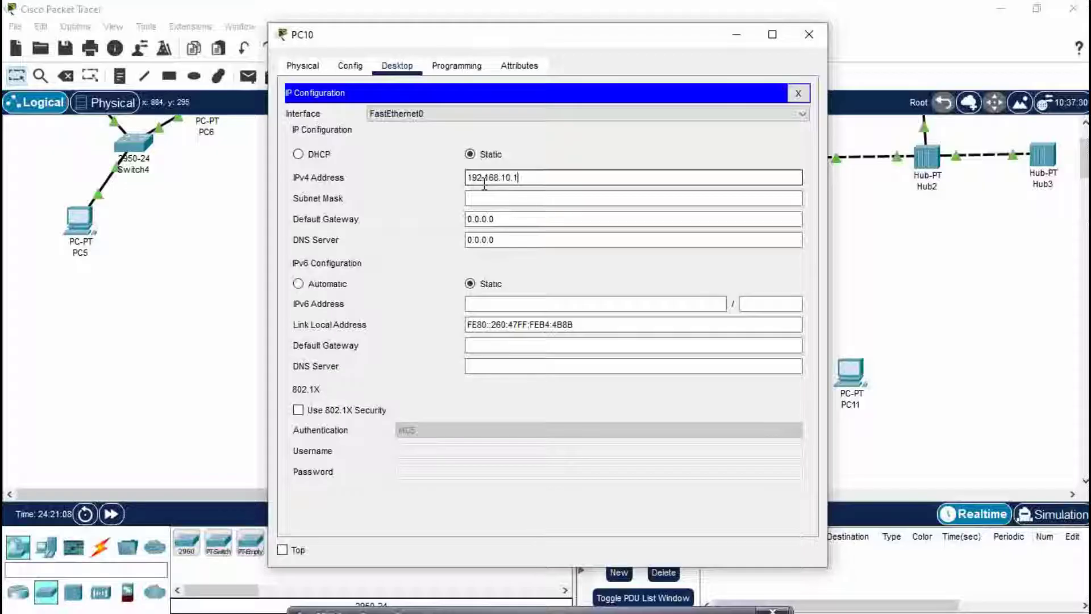
click(808, 35)
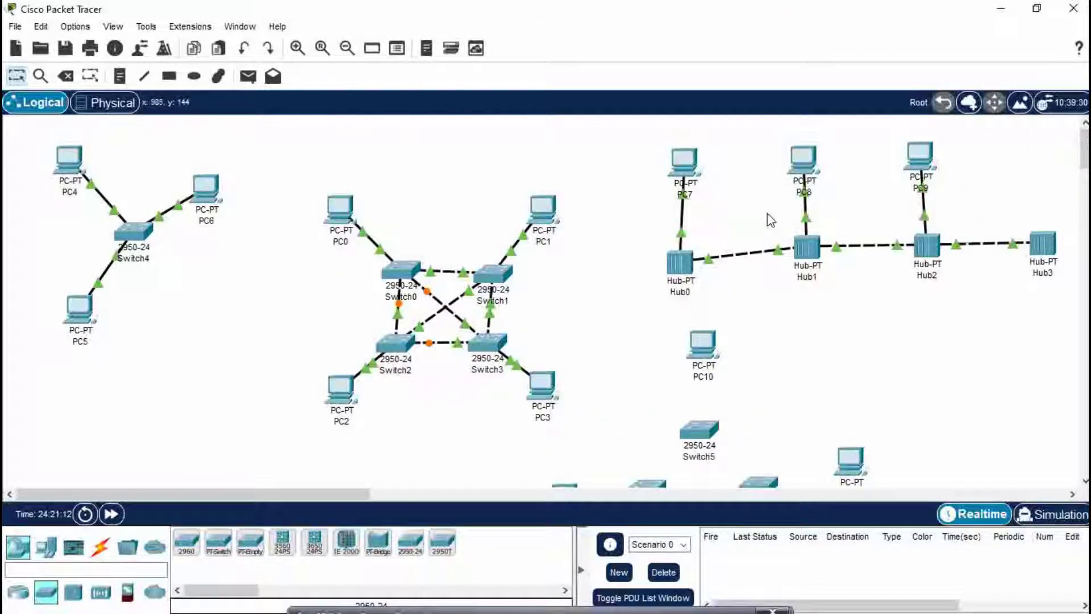
- Assign a static IPv4 address to PC7 above Hub0 in its IP configuration
click(689, 170)
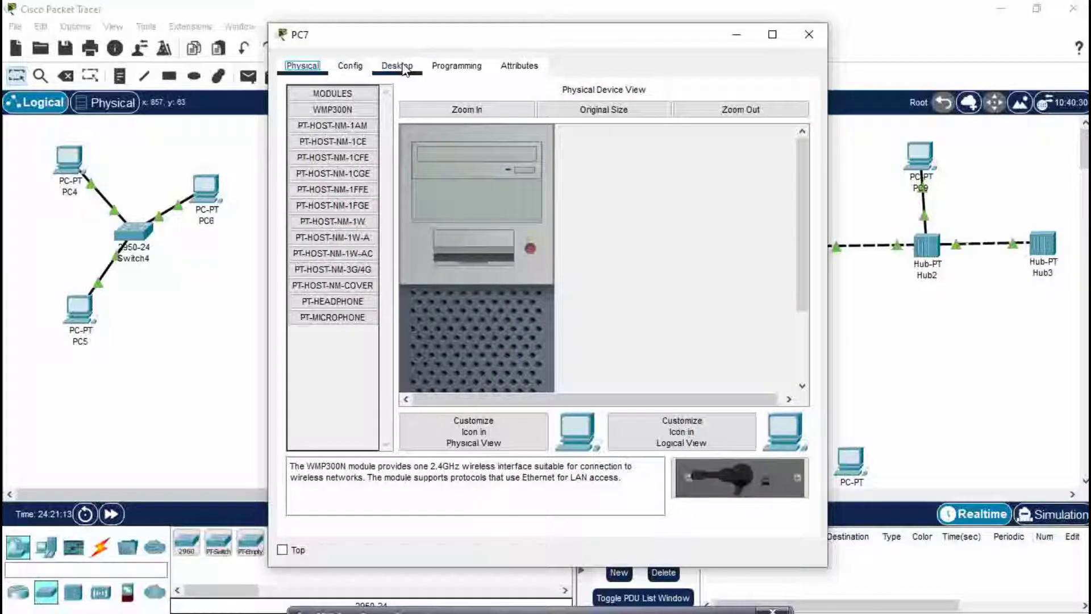
click(396, 65)
click(358, 117)
click(488, 185)
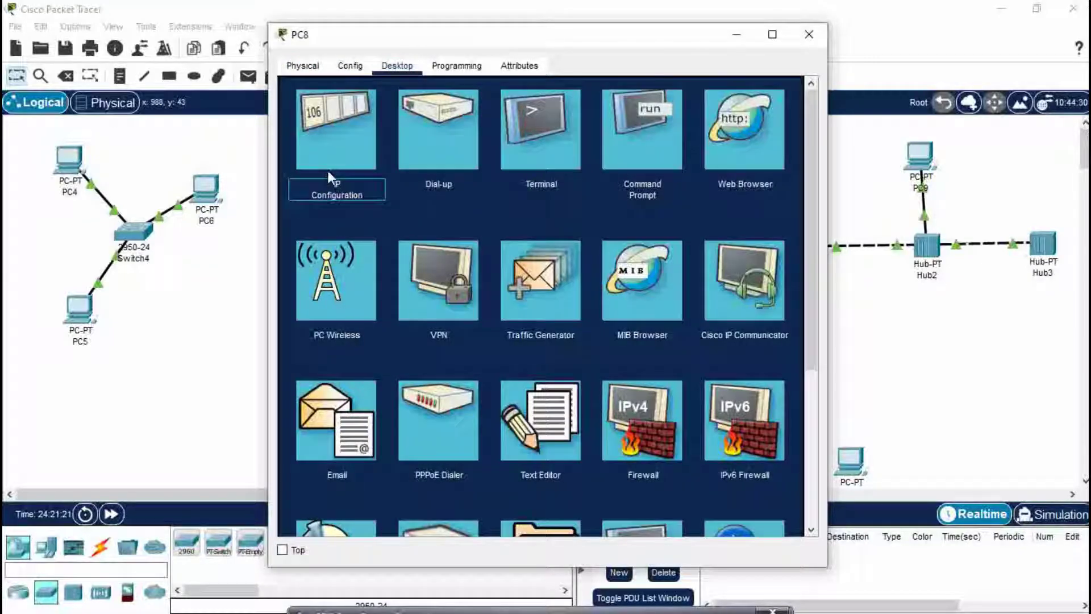
- Assign PC8 the static IPv4 address 192.168.10.12 with subnet mask 255.255.255.0
click(327, 169)
click(500, 182)
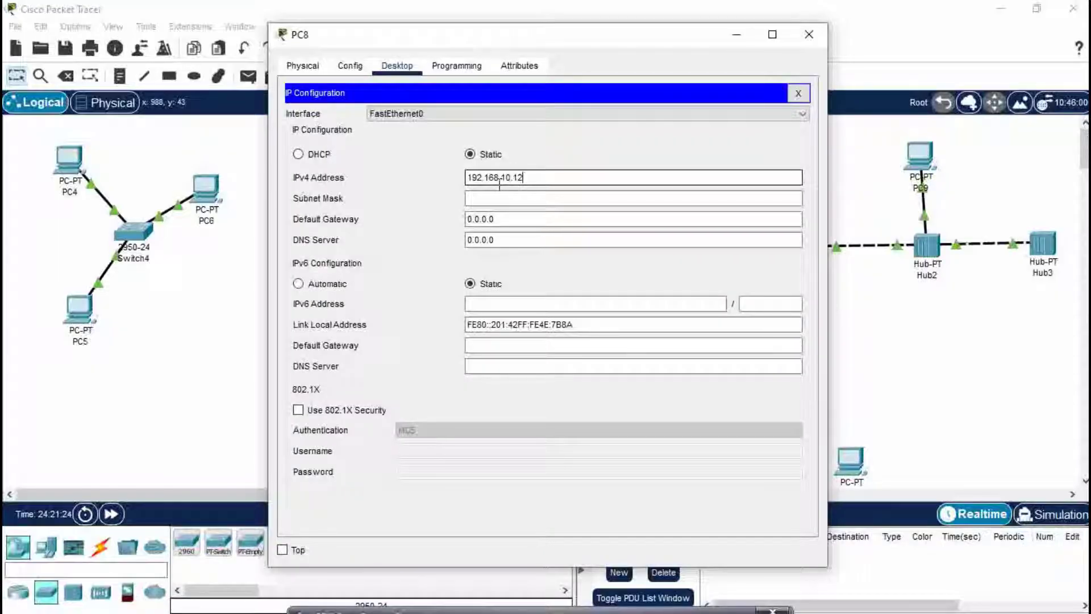
click(809, 35)
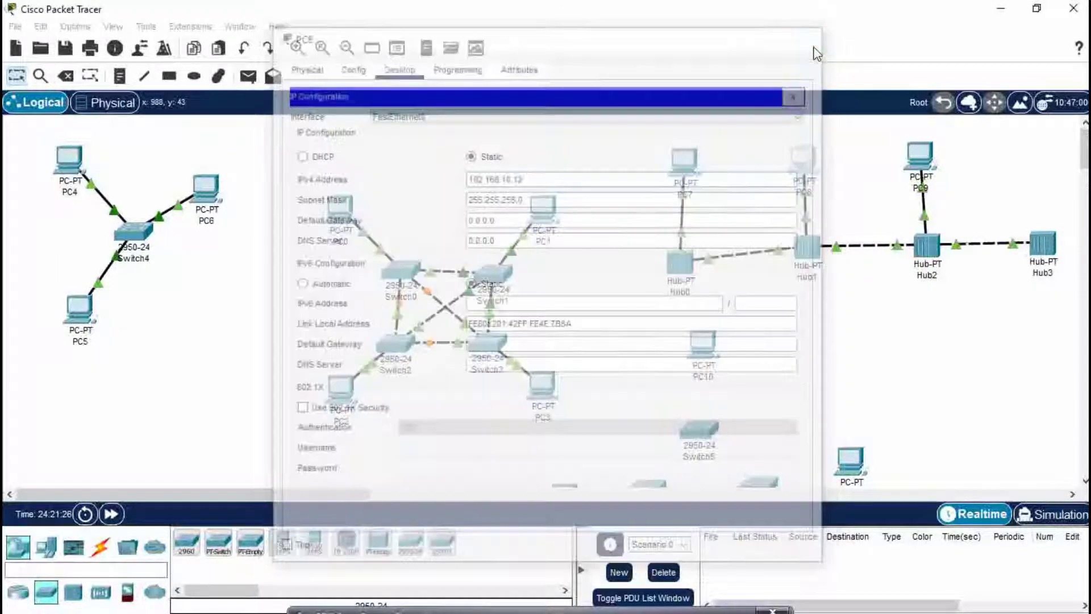
- Assign PC9 the static IPv4 address 192.168.10.13 with subnet mask 255.255.255.0
click(919, 162)
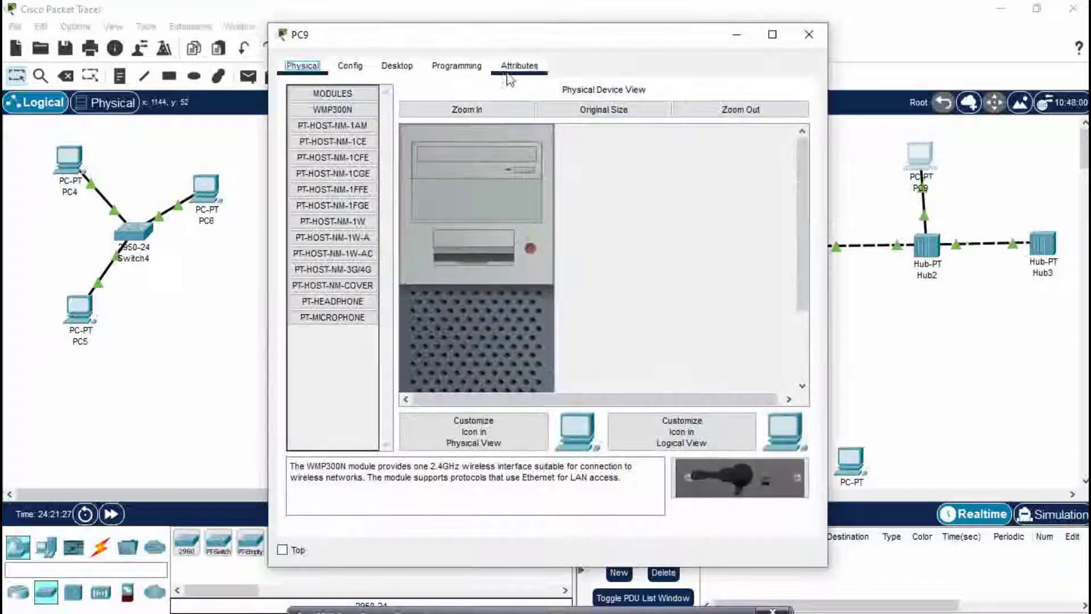
click(396, 66)
click(341, 125)
click(519, 181)
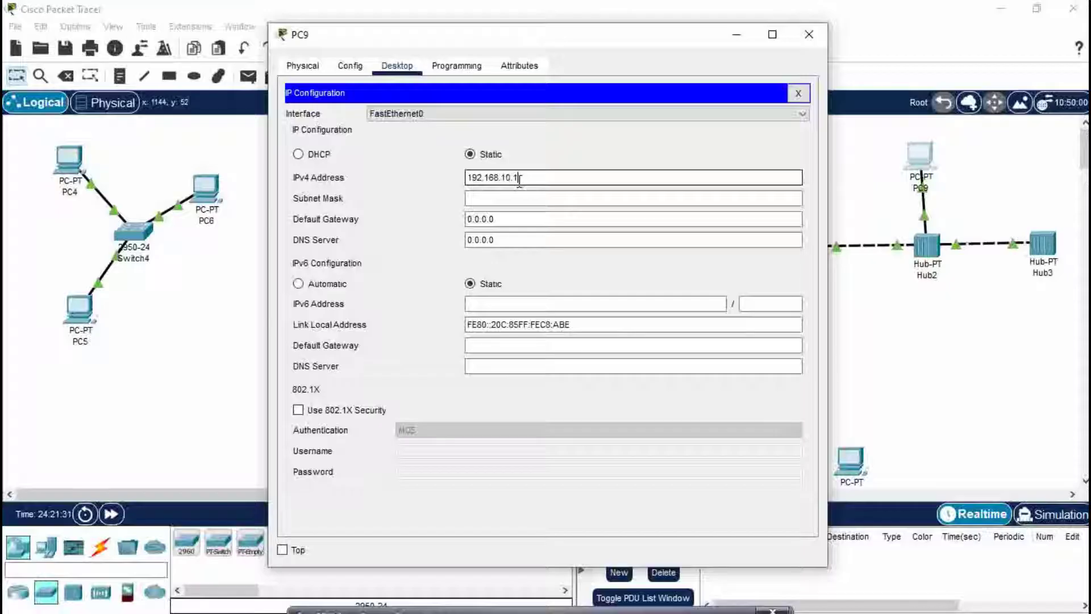
text(192.168.10.12)
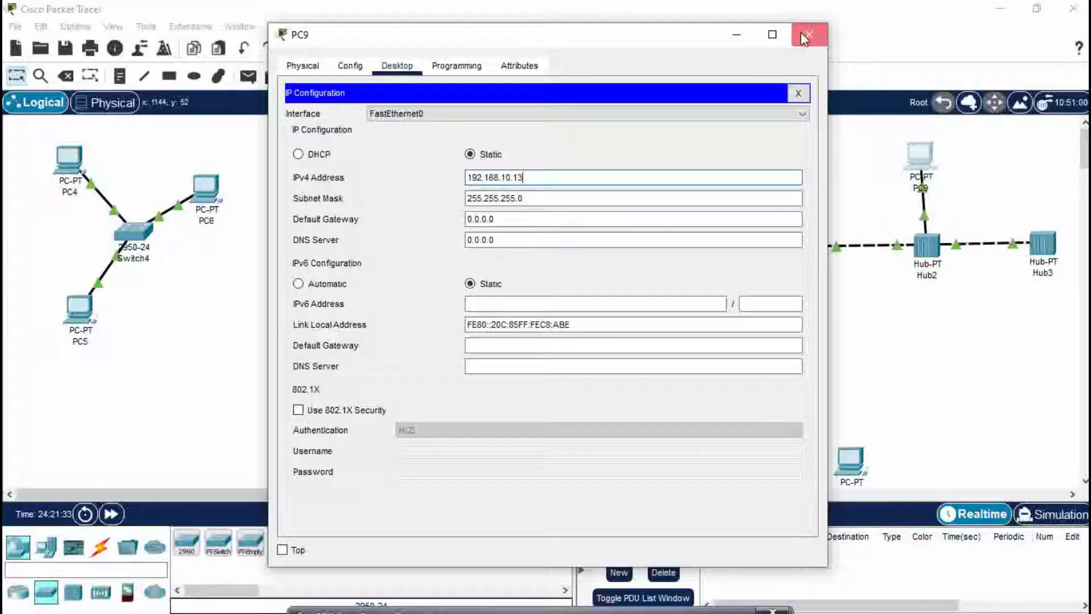
click(802, 33)
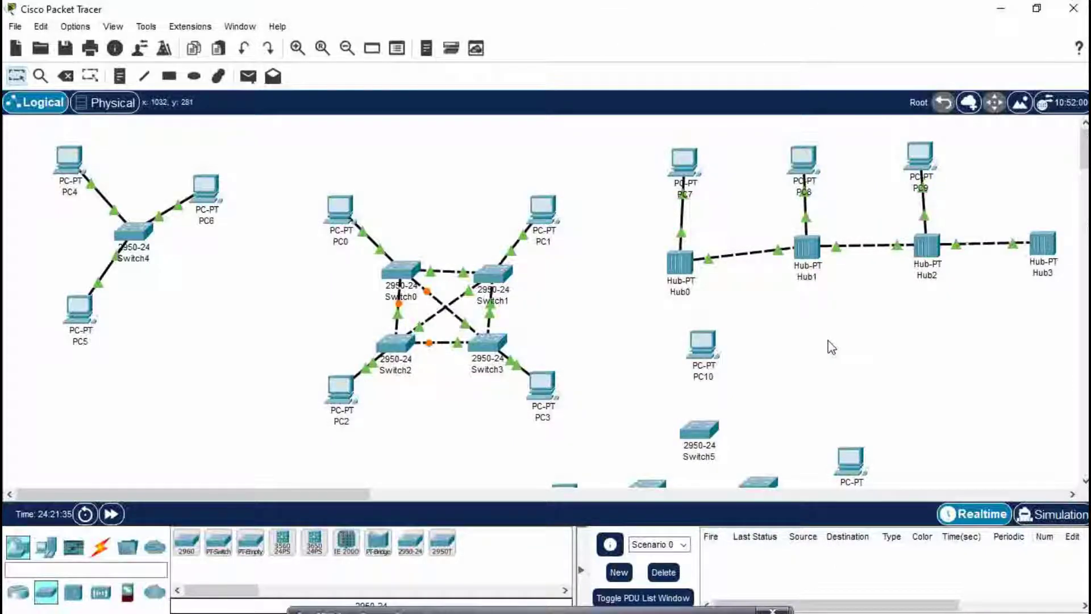
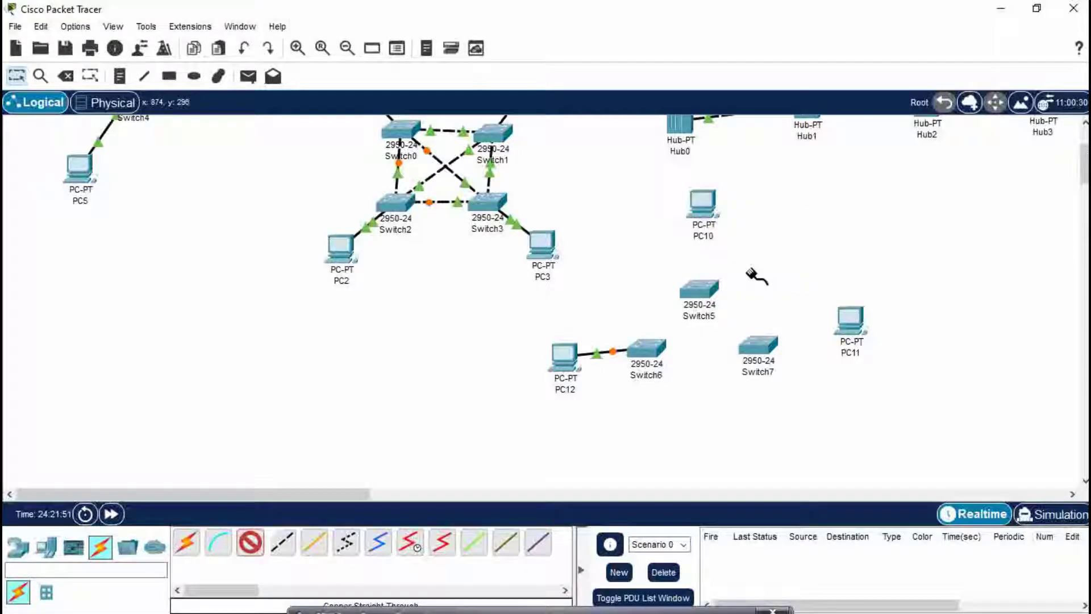
- Connect PC10 to FastEthernet0/16 of Switch5 and PC11 to FastEthernet0/19 of Switch7 with copper straight-through cables
click(698, 289)
click(758, 292)
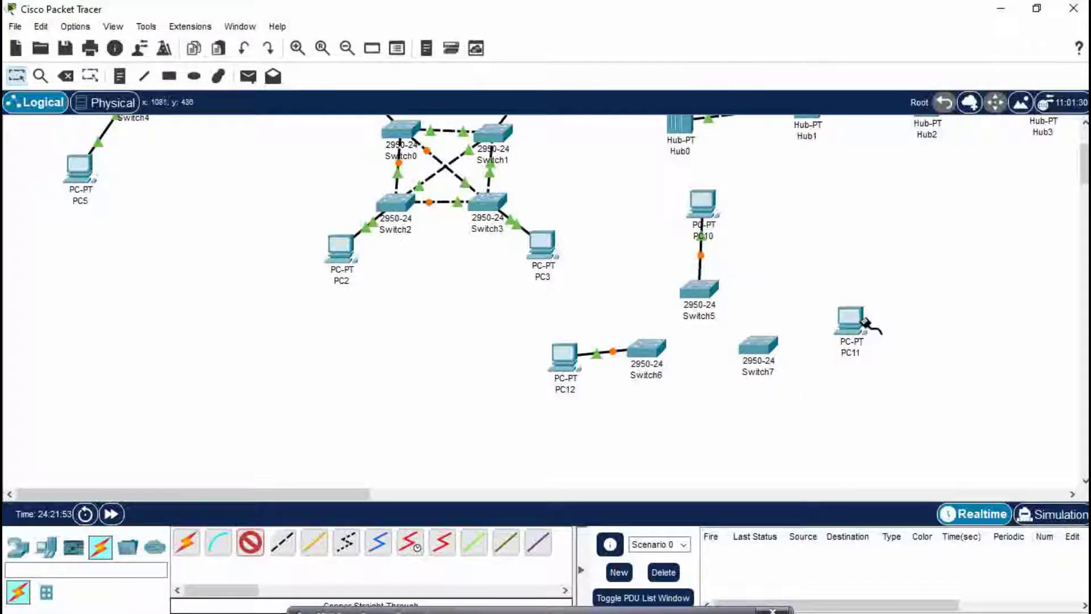
click(850, 318)
click(893, 380)
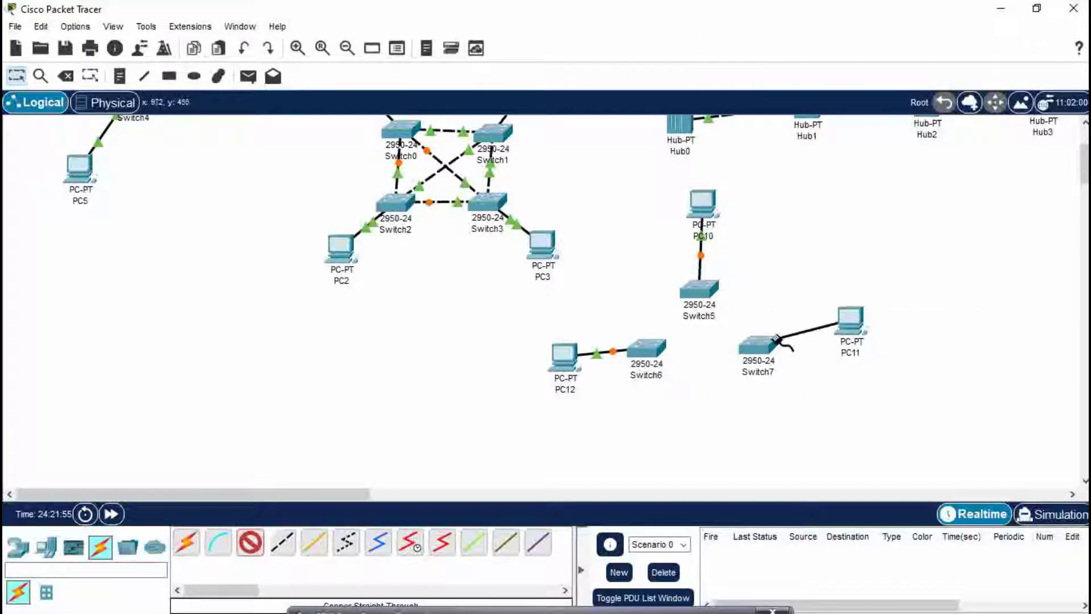
click(760, 346)
click(840, 348)
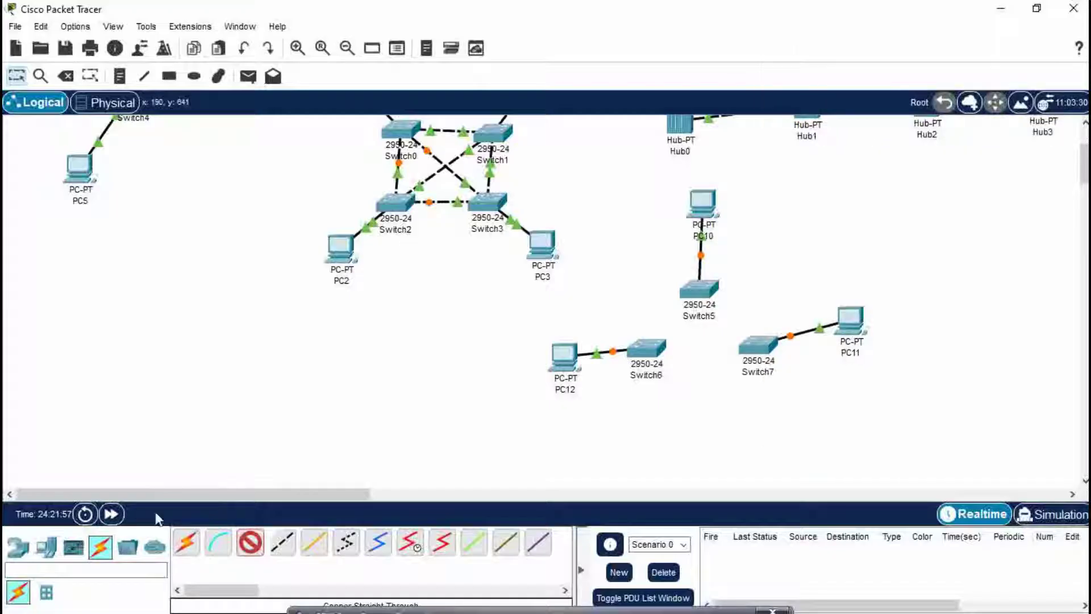
- Connect FastEthernet0/21 of Switch6 to FastEthernet0/17 of Switch5 with a copper cross-over cable
click(254, 547)
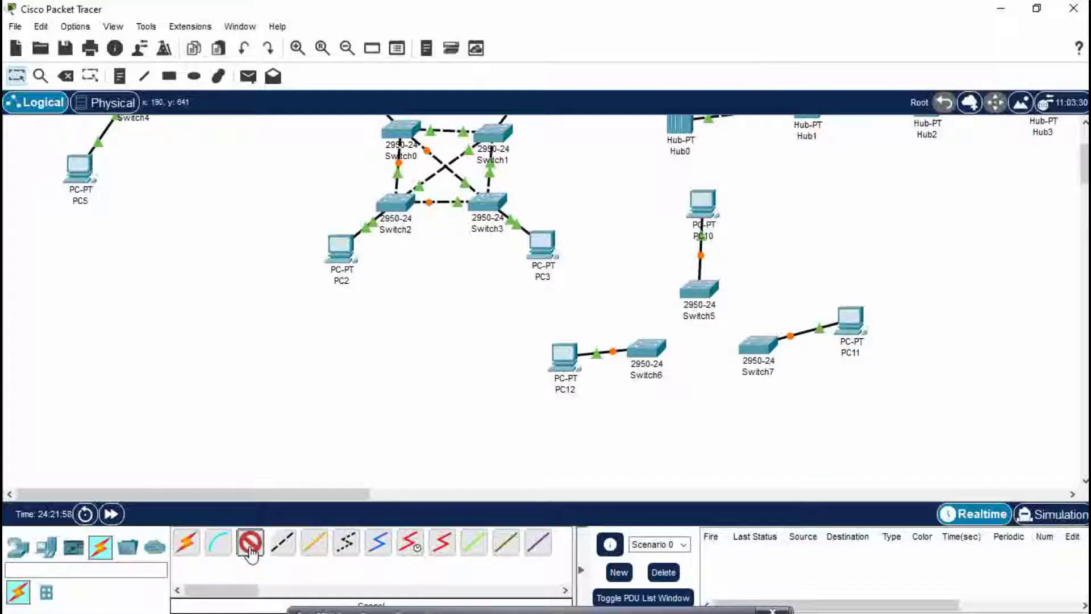
click(281, 544)
click(646, 350)
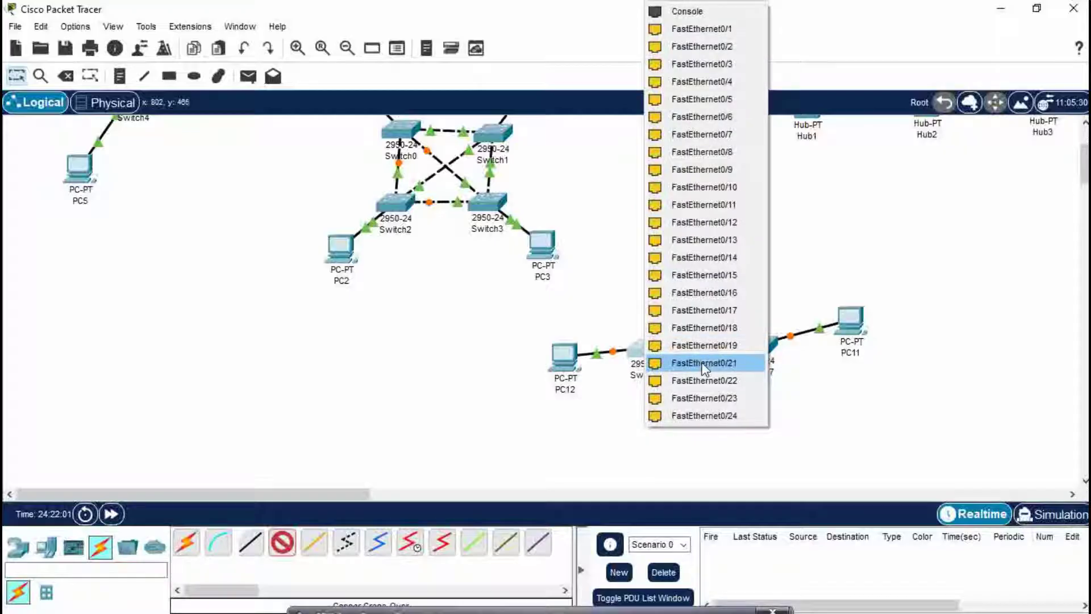
click(682, 360)
click(704, 293)
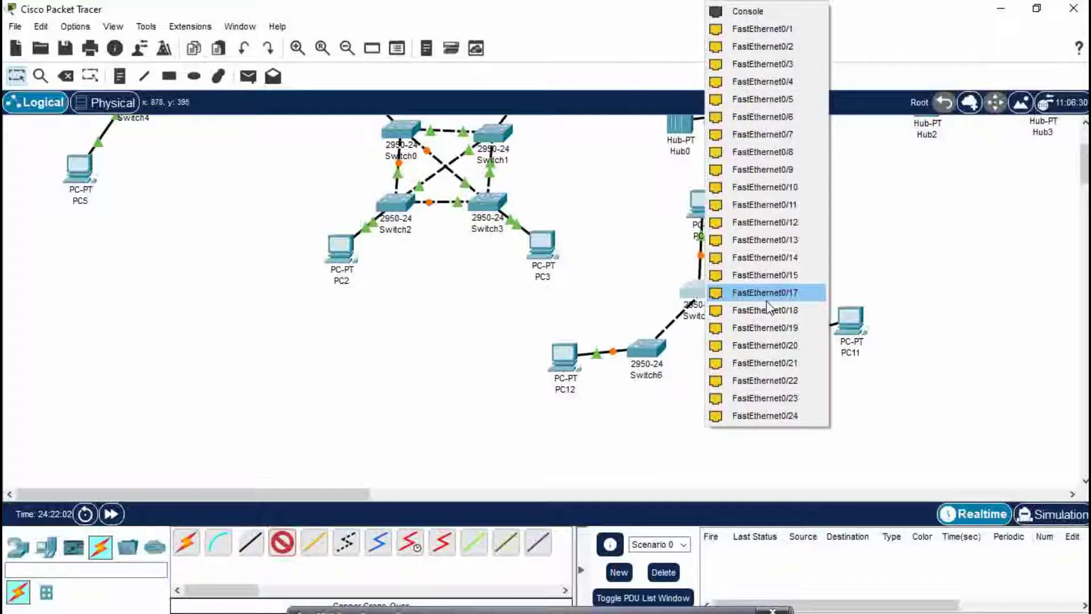
click(767, 296)
- Connect FastEthernet0/21 of Switch7 to FastEthernet0/18 of Switch6 with a copper cross-over cable
click(759, 345)
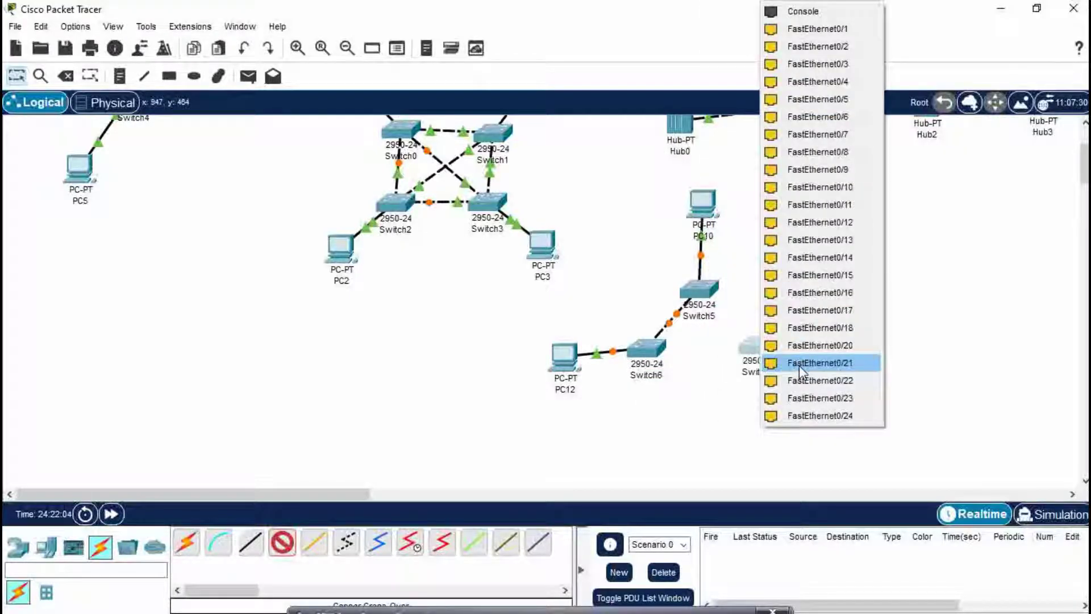
click(797, 362)
click(646, 349)
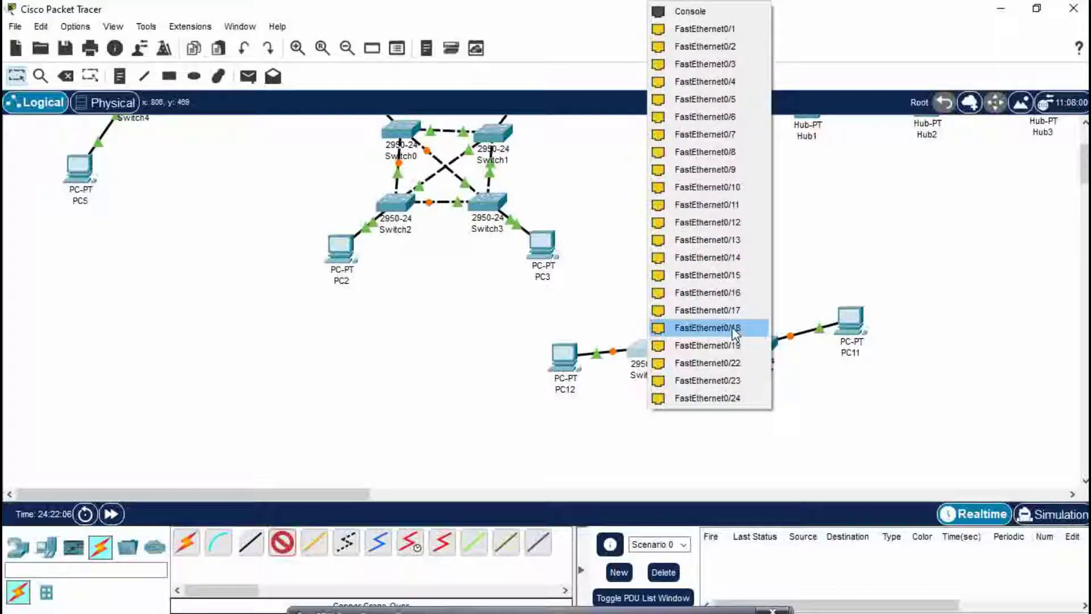
click(728, 327)
- Connect FastEthernet0/18 of Switch5 to Switch7 with a copper cross-over cable, closing the switch ring
click(705, 292)
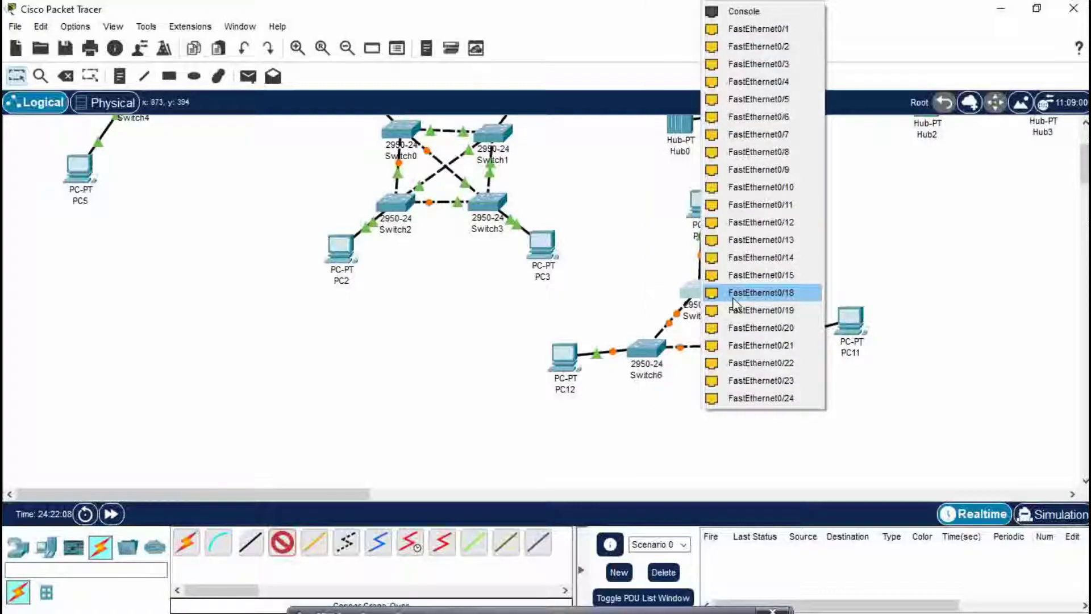
click(714, 292)
click(759, 343)
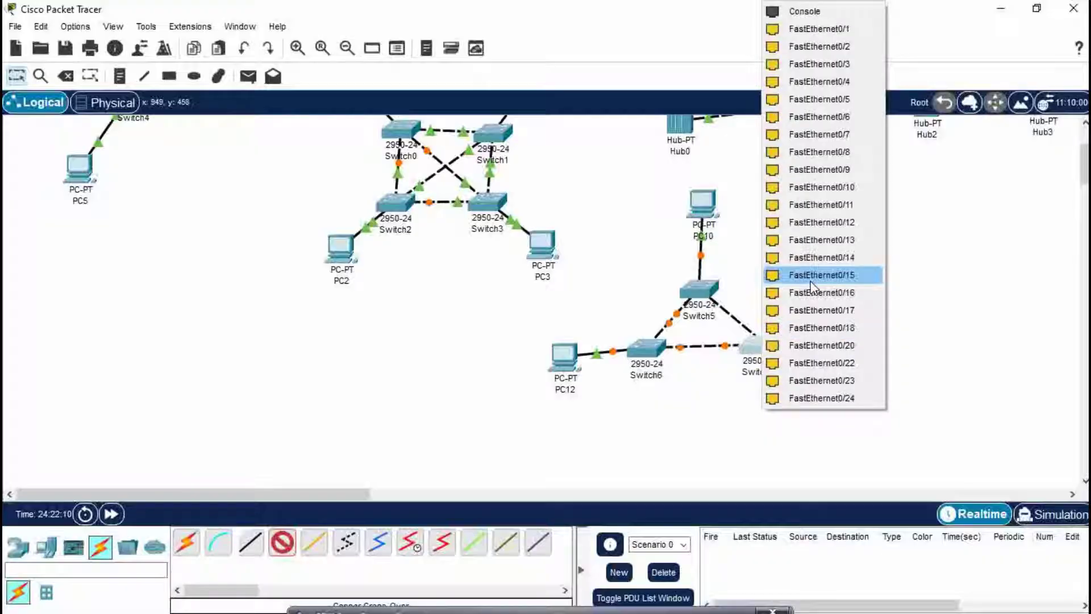
click(821, 300)
click(280, 546)
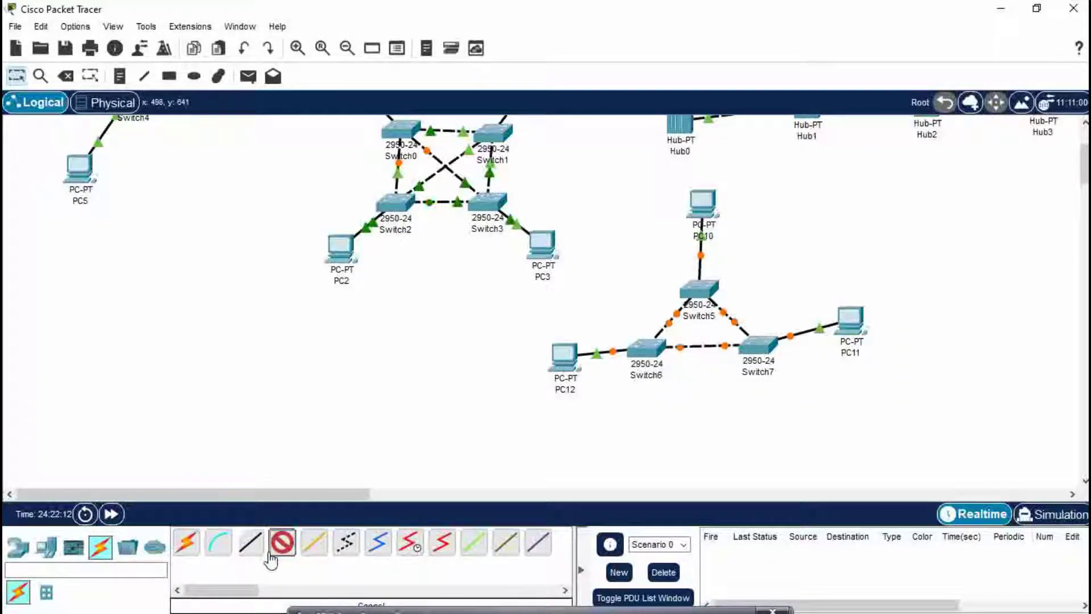
scroll(537, 423, up, 3)
scroll(538, 424, down, 3)
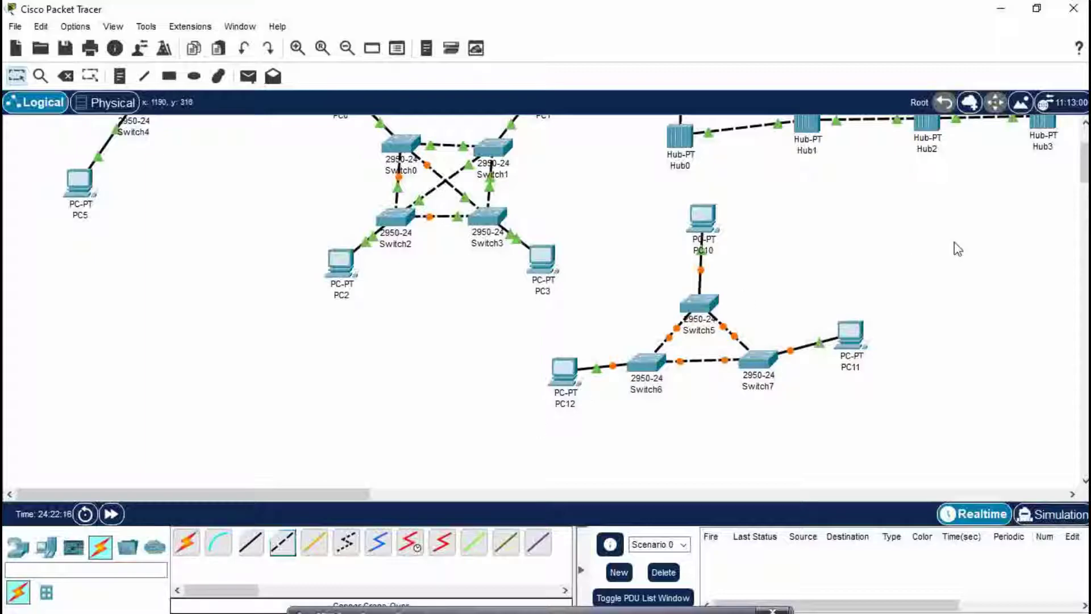
- Add the text notes "STAR TOPOLOGY" beside the Switch4 network and "MESH TOPOLOGY" below the four-switch network
scroll(953, 242, up, 3)
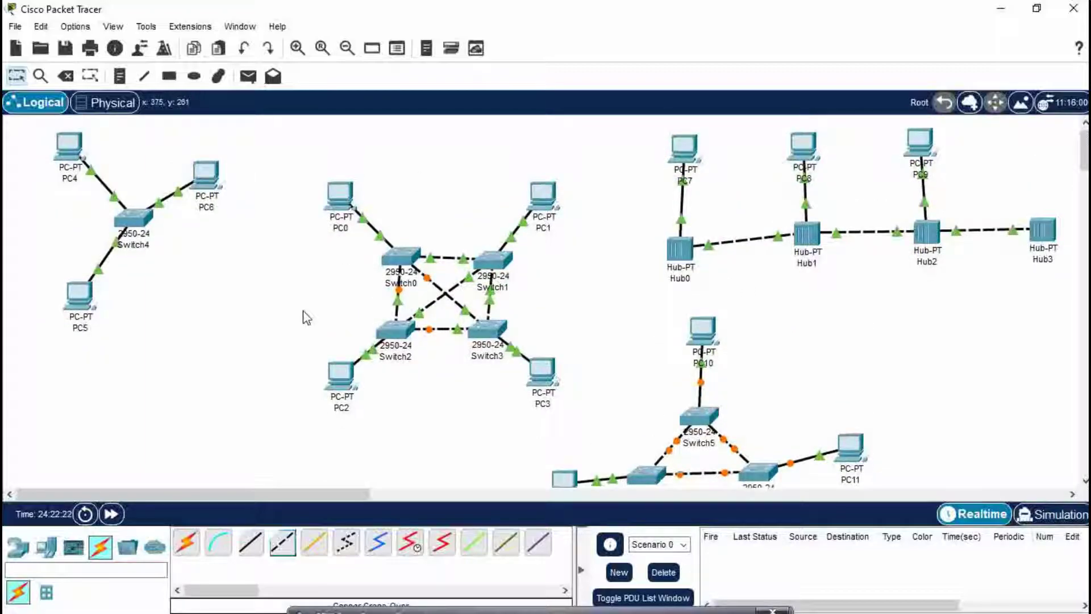
click(121, 76)
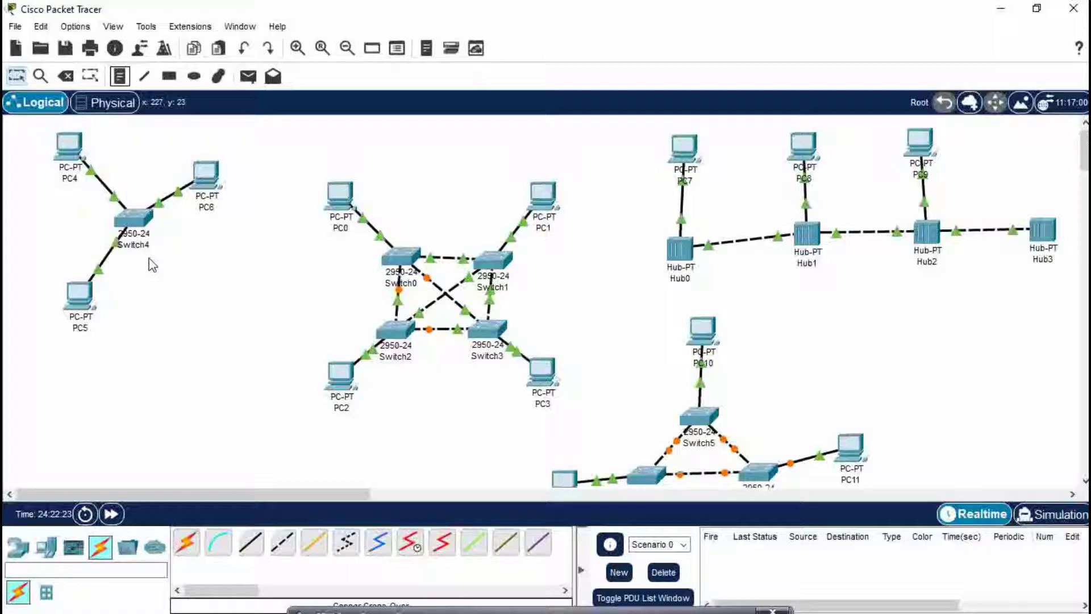
click(156, 280)
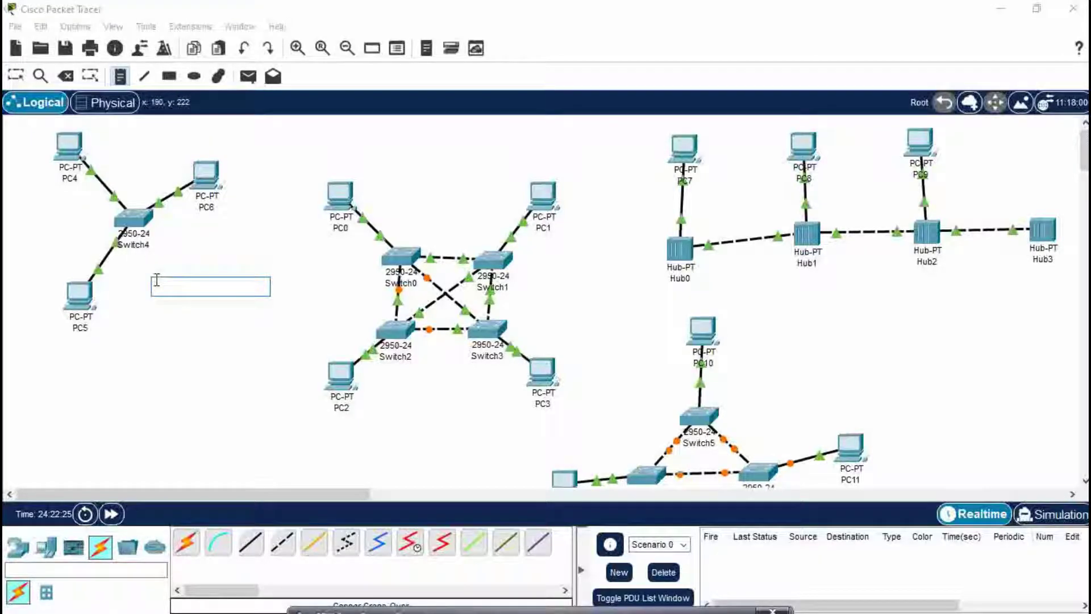
text(STAR TO)
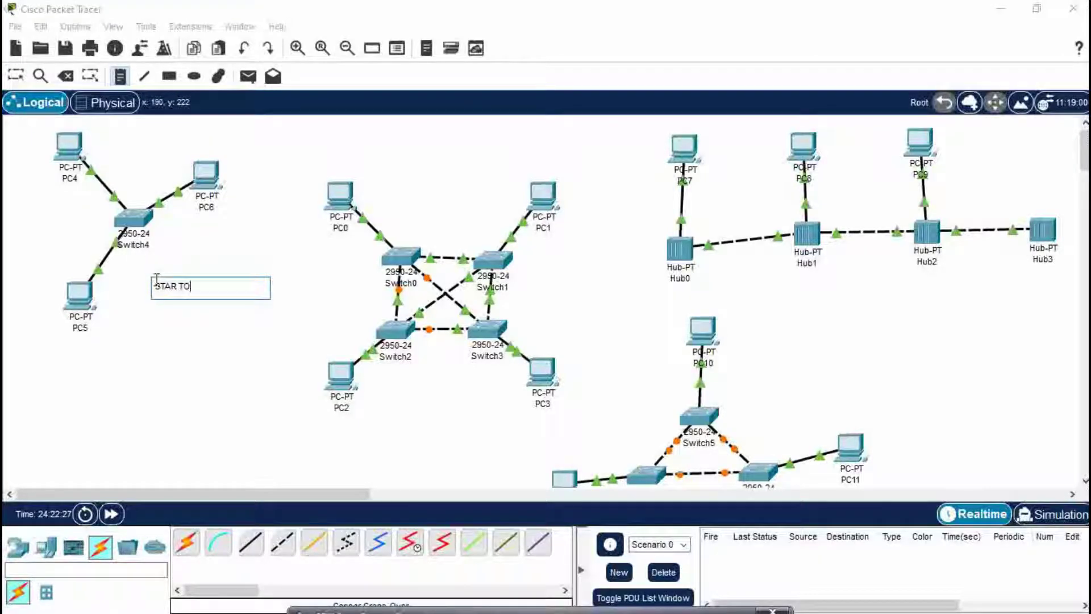
text(POLOGY)
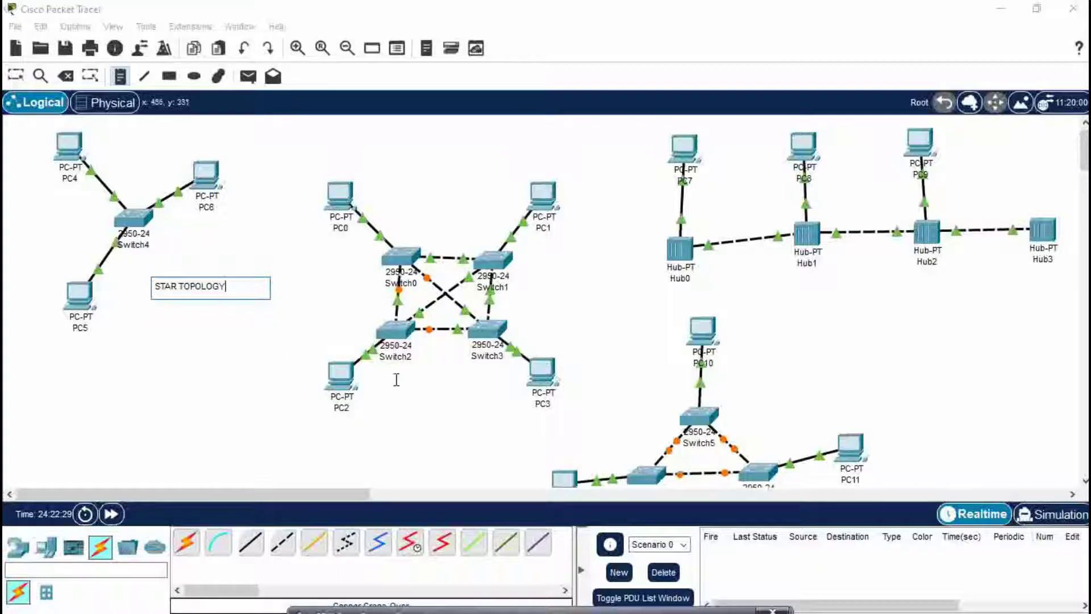
click(395, 408)
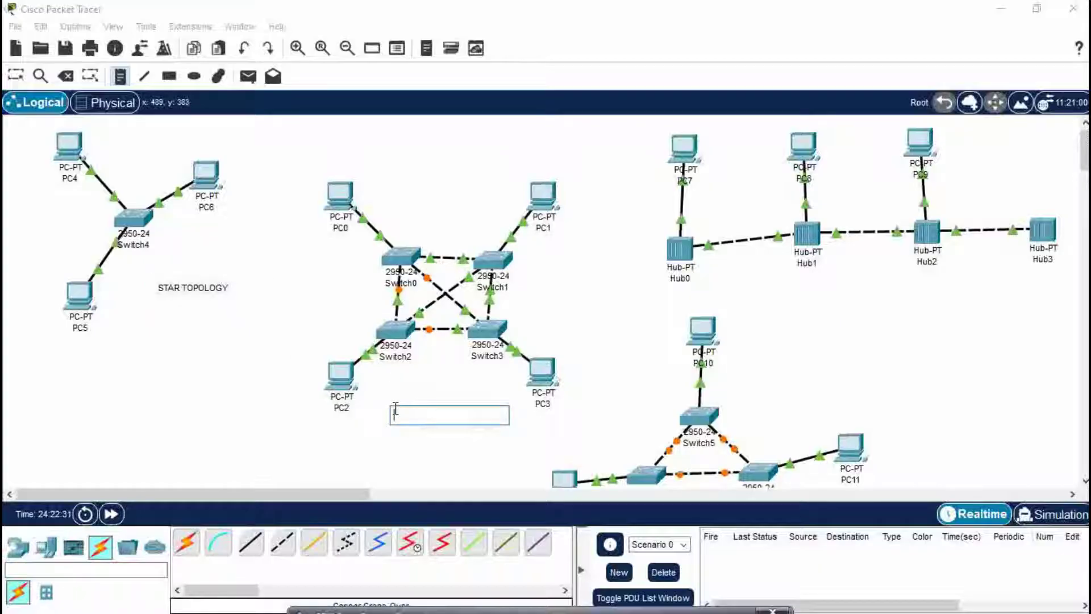
text(MESH TOPOLOGY)
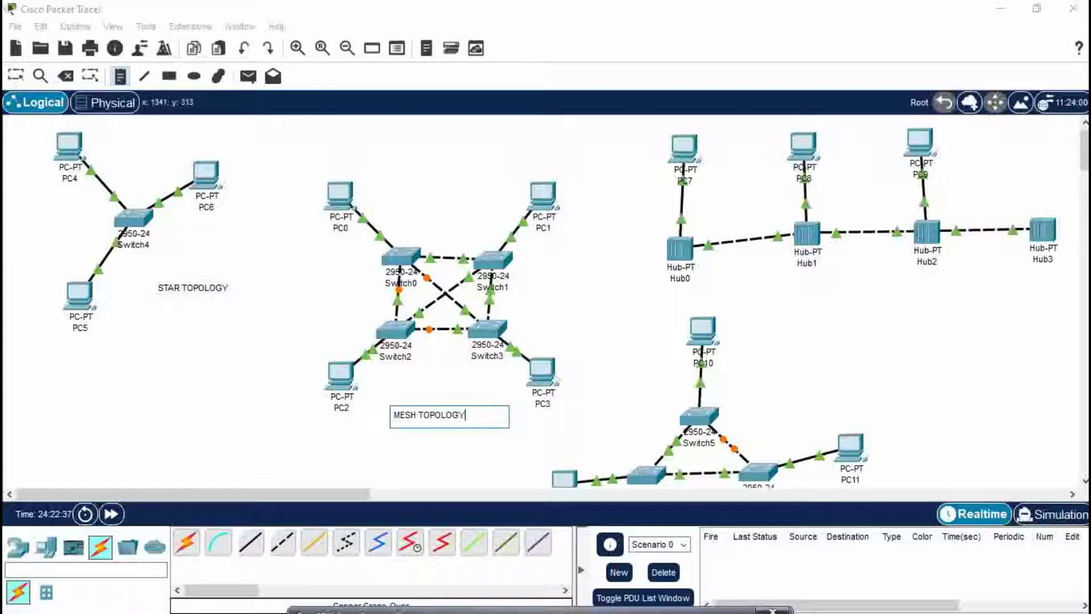
- Add the text notes "BUS TOPOLOGY" below the hub chain and "RING TOPOLOGY" beside PC11
click(888, 310)
text(N)
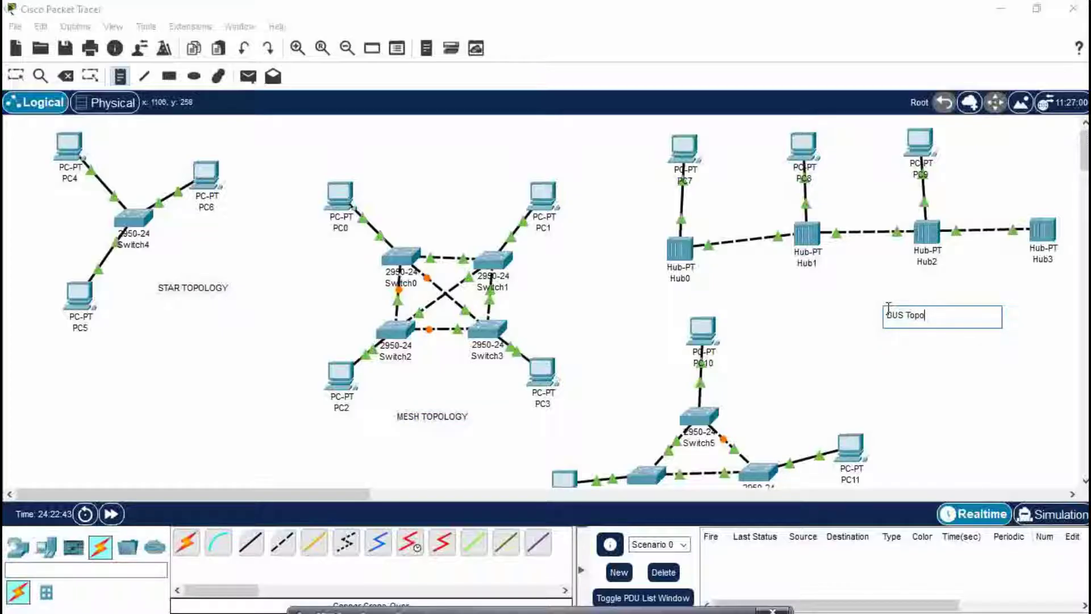
text(US TOPOLOGY)
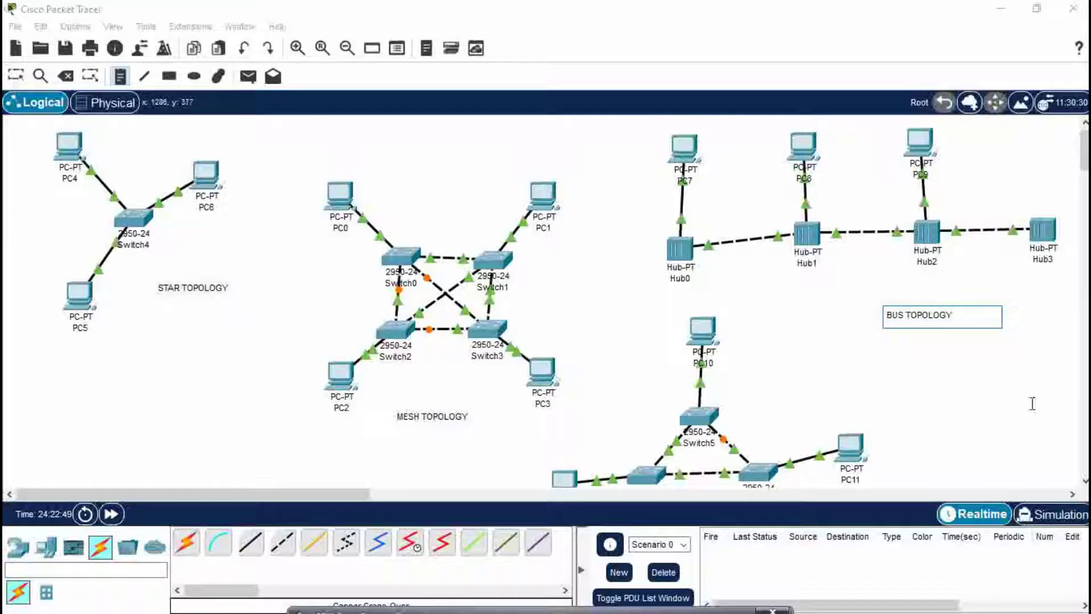
click(905, 451)
text(R)
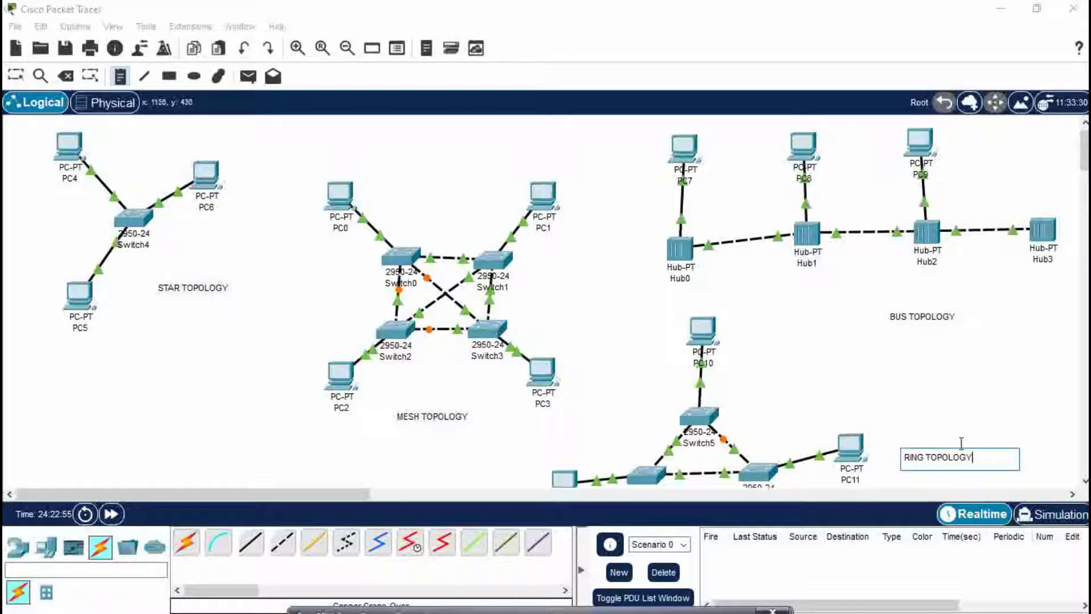
text(ING TOPOLOGY)
click(16, 76)
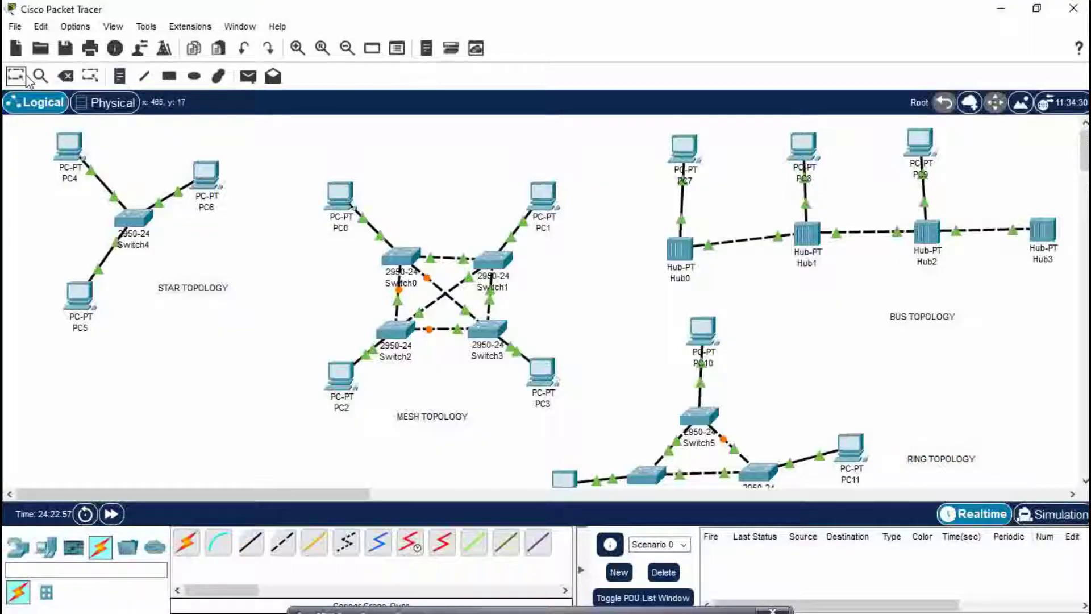
- Connect Switch4 of the star network to Switch0 of the mesh network with a copper cross-over cable
scroll(1082, 148, down, 1)
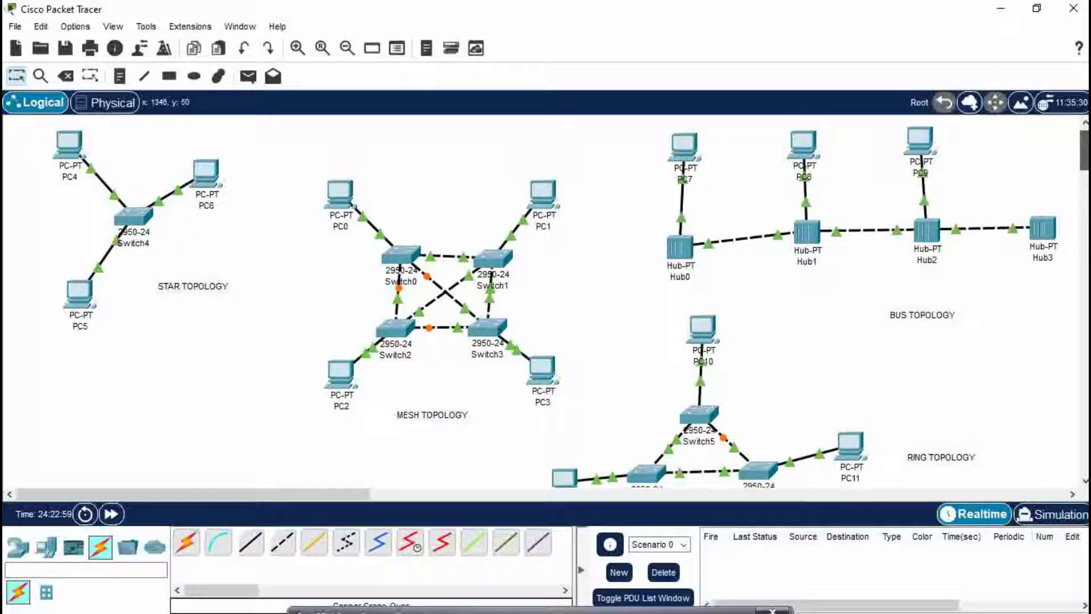
scroll(1083, 149, down, 1)
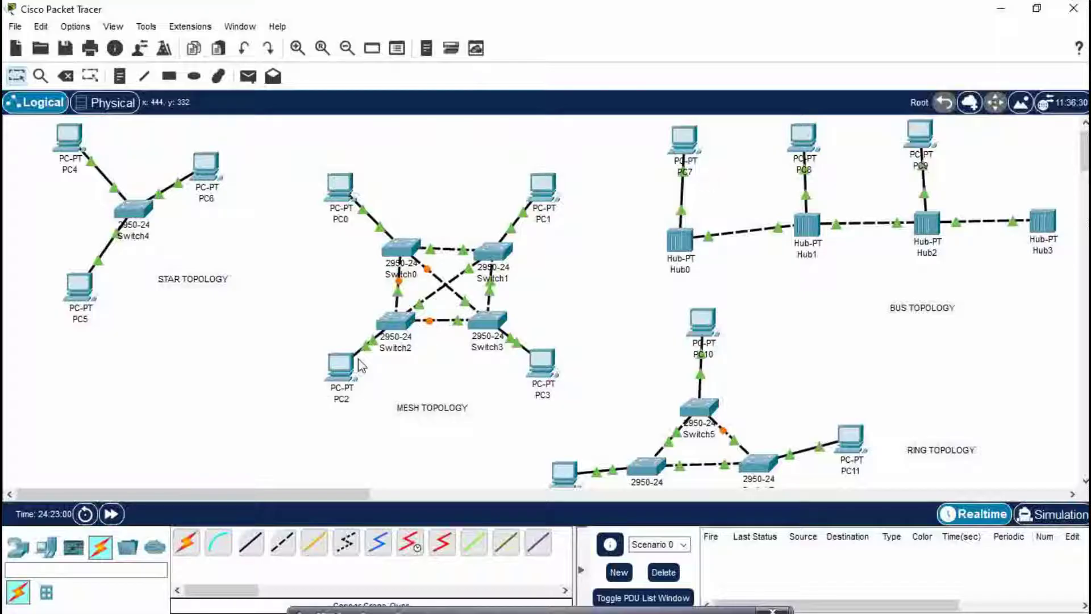
click(282, 543)
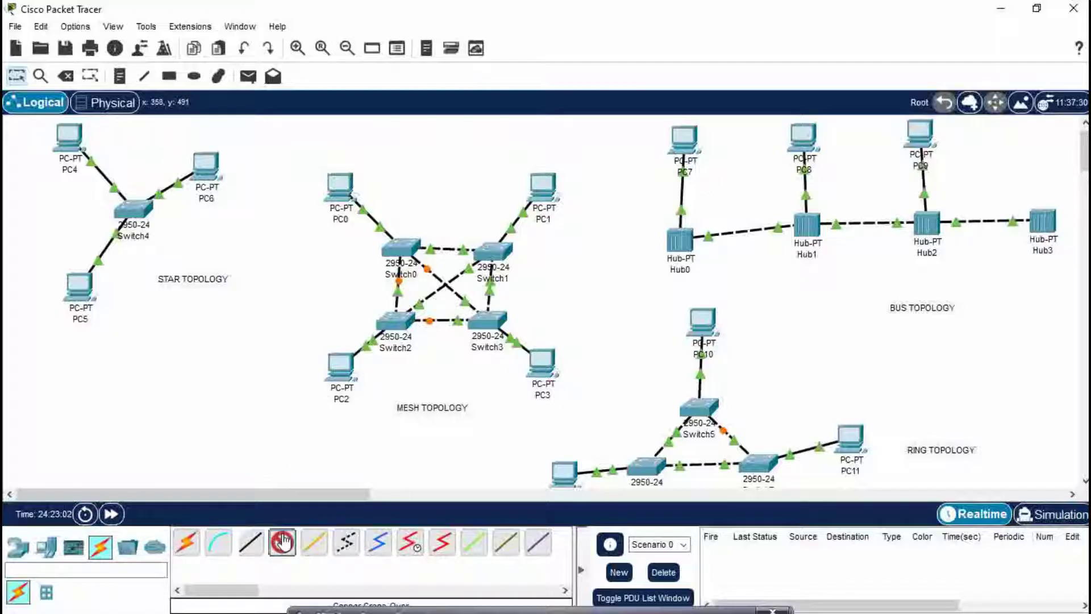
click(133, 209)
click(163, 230)
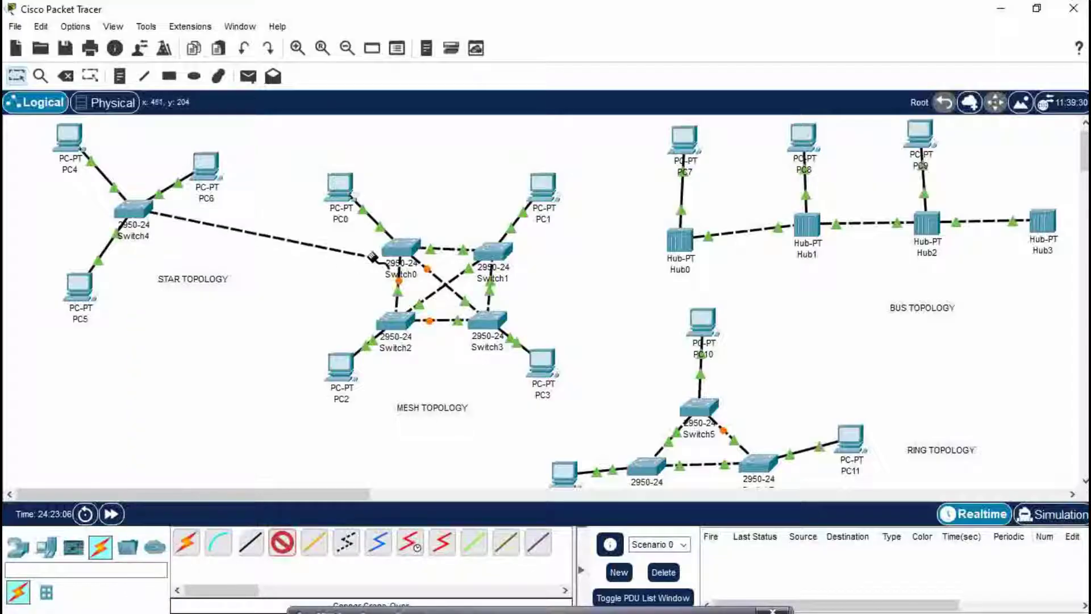
click(398, 249)
click(446, 257)
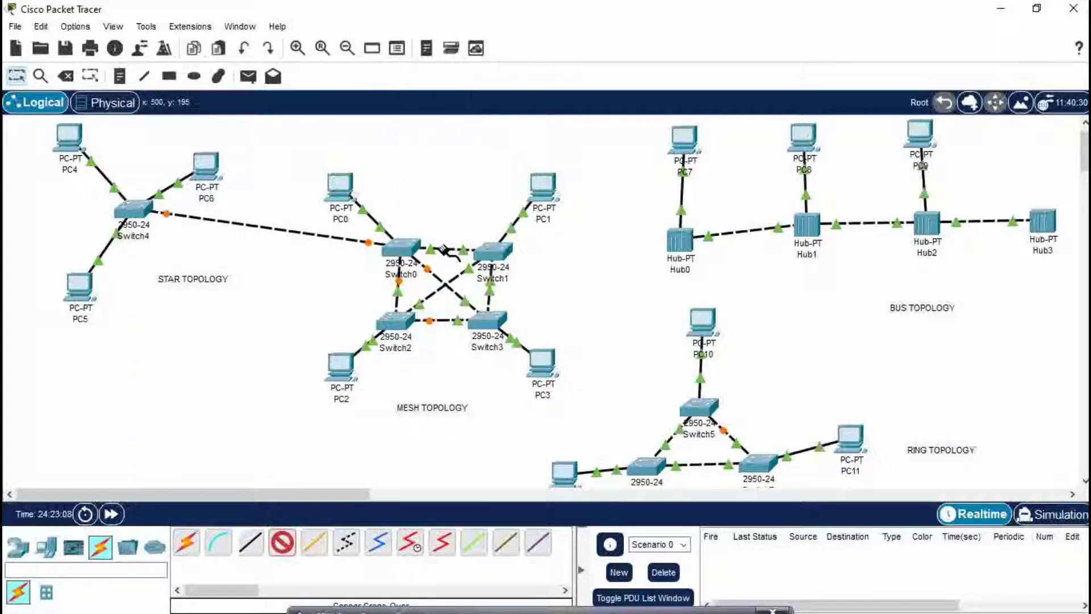
- Connect FastEthernet1 of Hub0 to FastEthernet0/13 of Switch1 with a copper cross-over cable
click(677, 242)
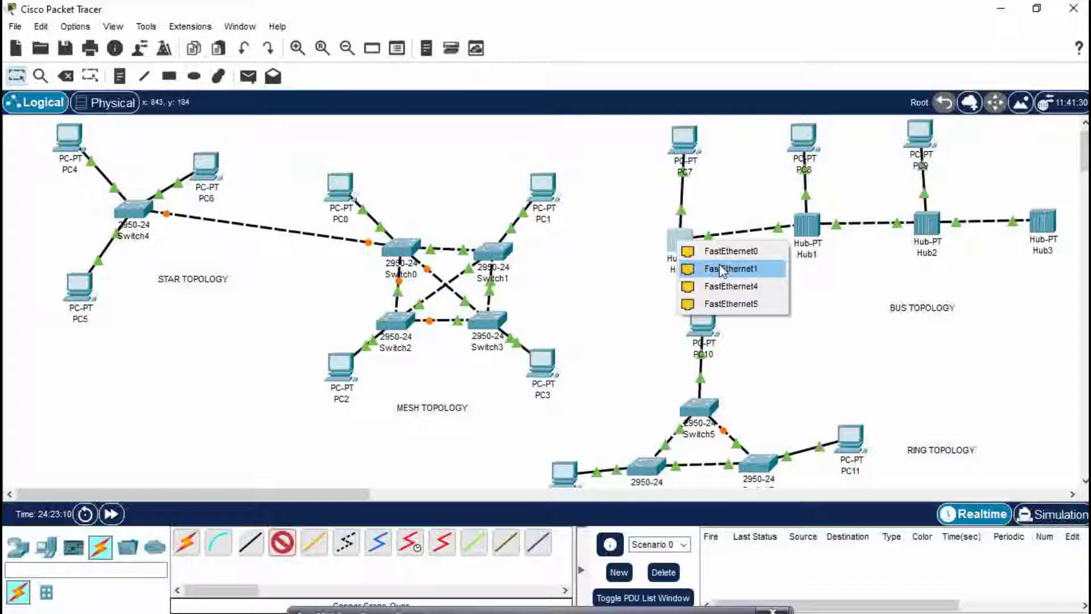
click(717, 268)
click(493, 254)
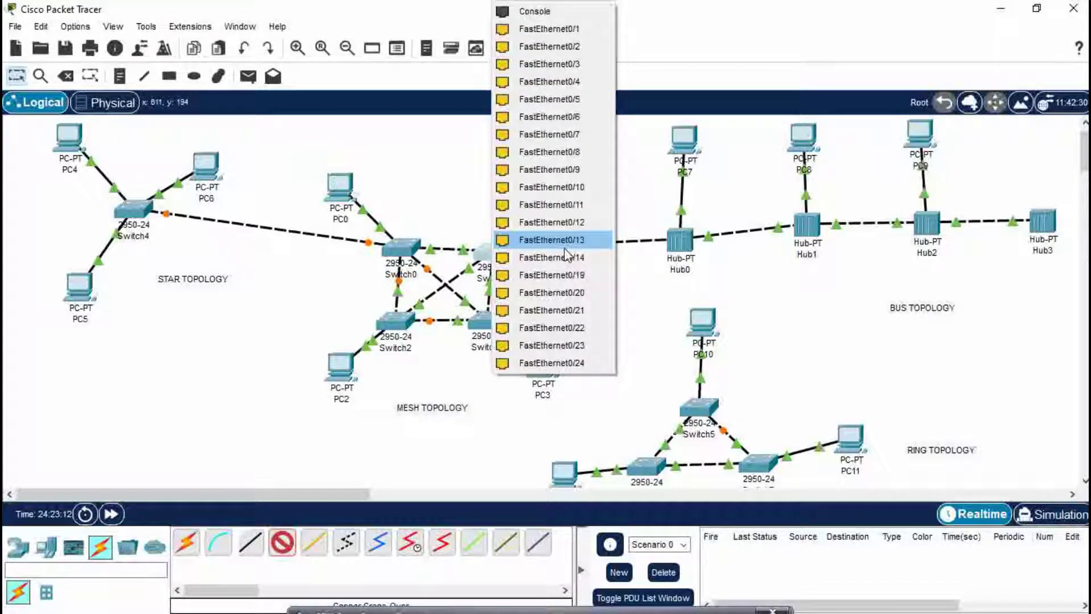
click(571, 240)
- Connect FastEthernet0/20 of Switch5 to FastEthernet0/16 of Switch3 with a copper cross-over cable
click(690, 414)
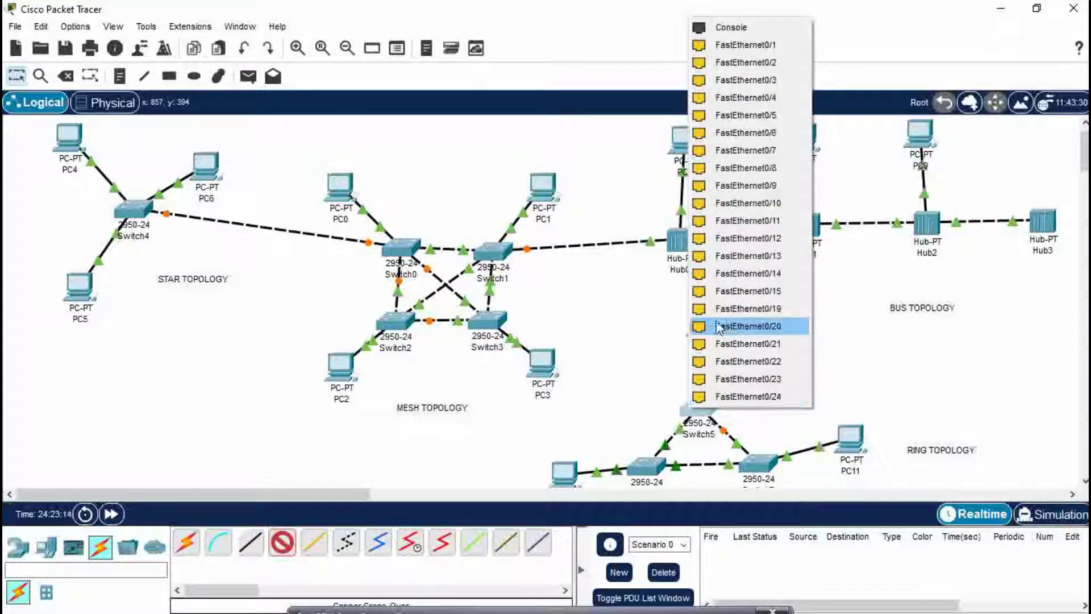
click(723, 320)
click(493, 318)
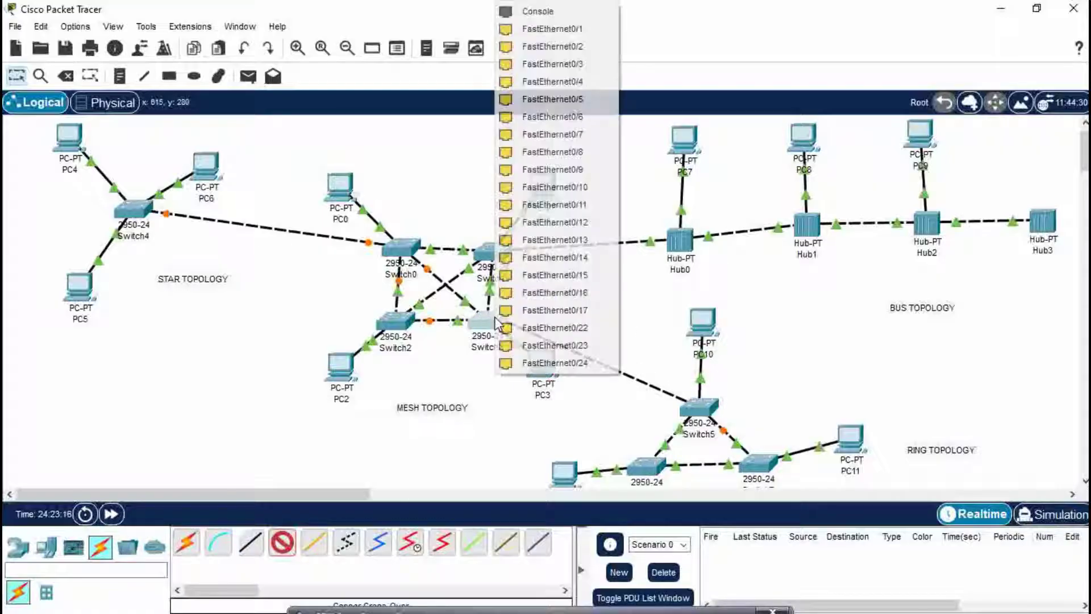
click(554, 290)
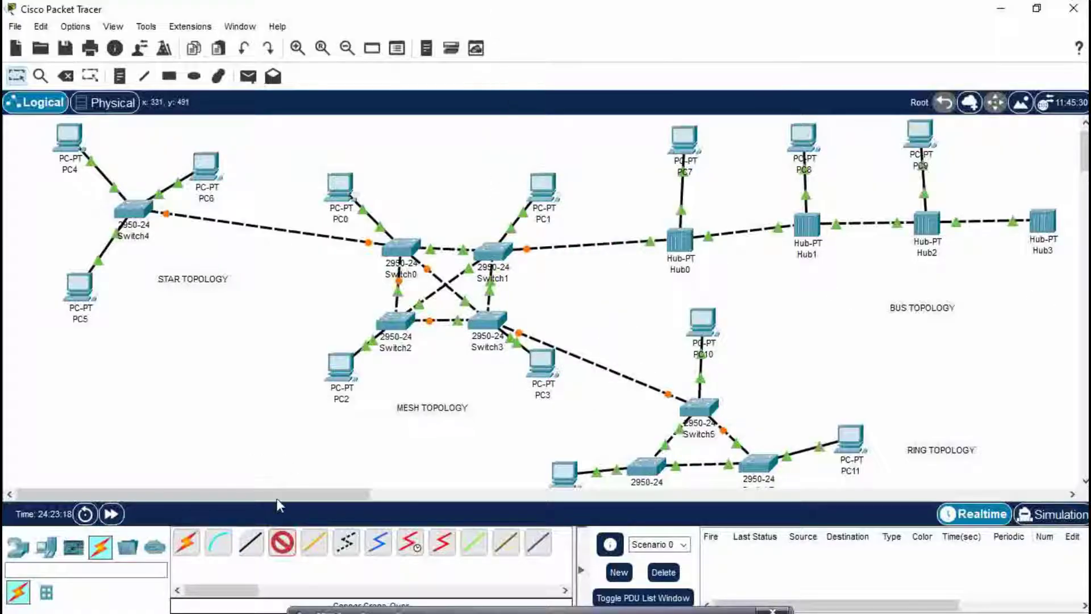
click(282, 541)
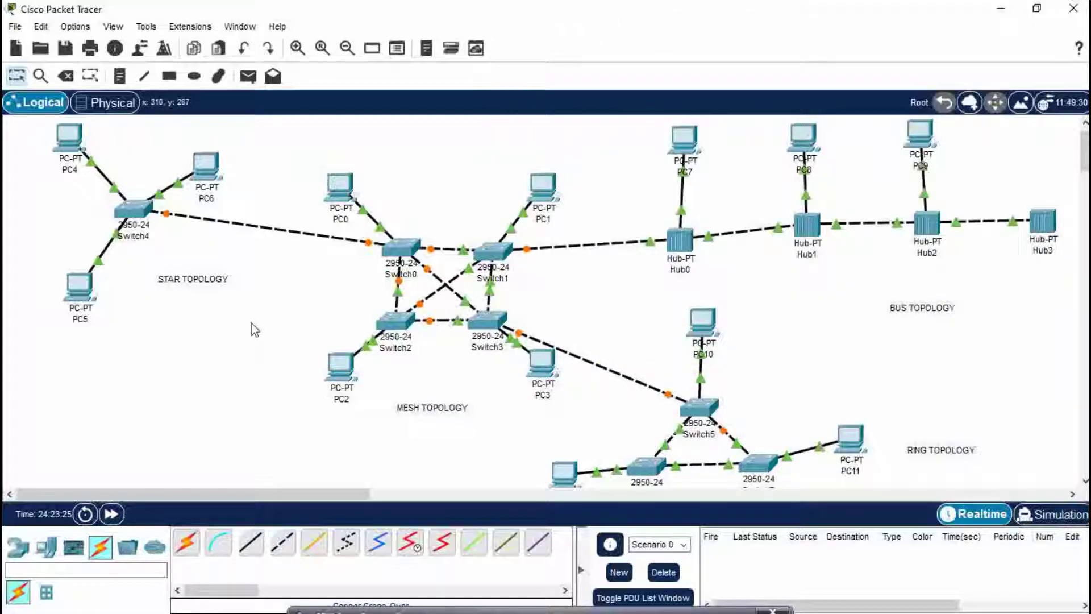
- Switch to simulation mode and limit the visible events to ICMP only
click(1046, 514)
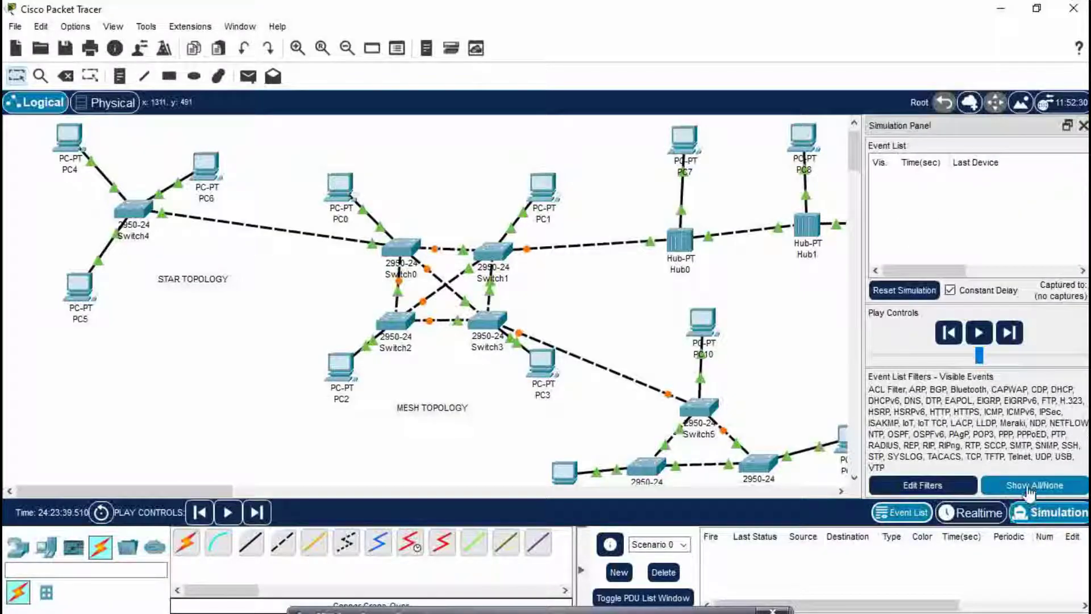
click(1031, 485)
click(925, 485)
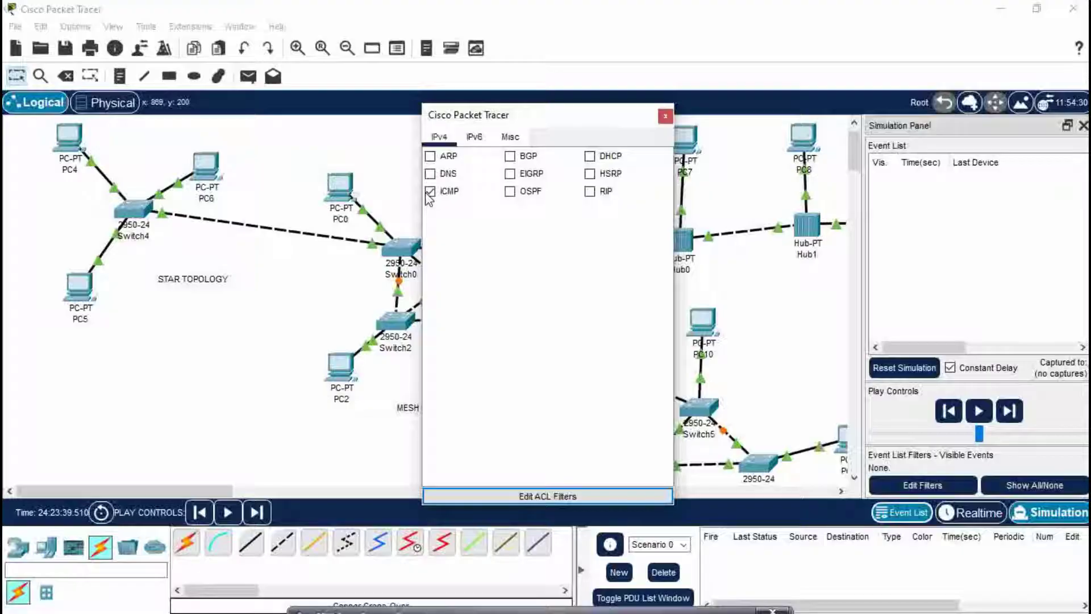
click(664, 117)
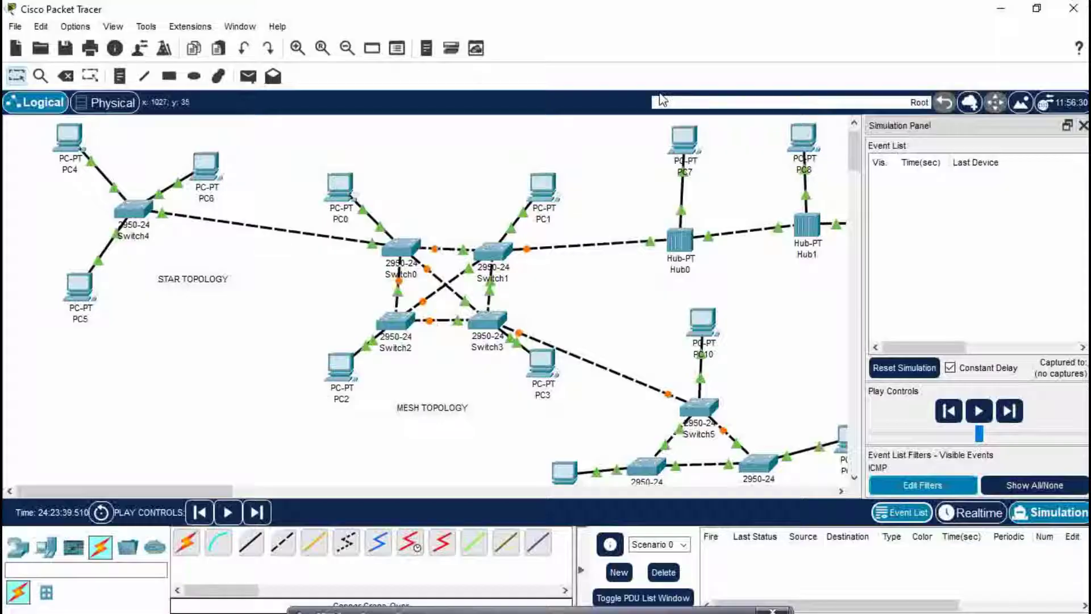
- Add a simple PDU from PC5 in the star network to PC8 in the bus network
click(248, 83)
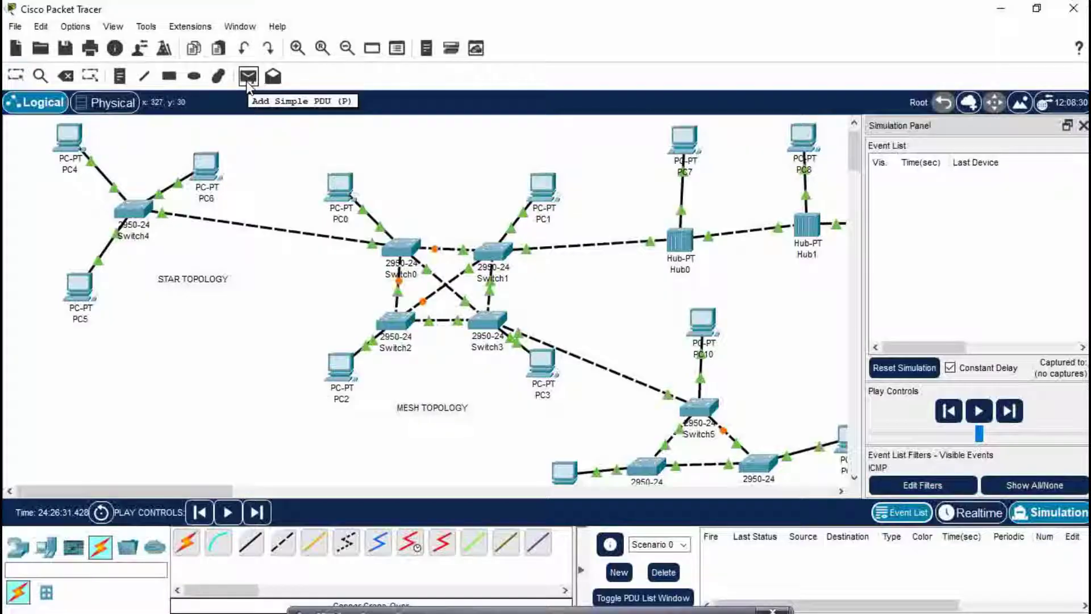
click(77, 287)
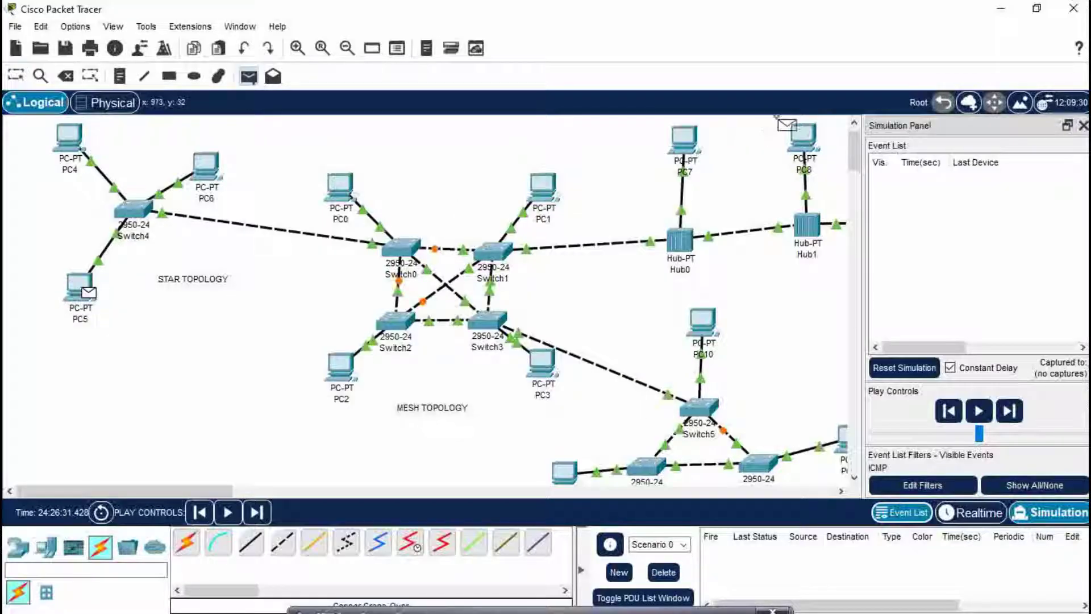
click(802, 137)
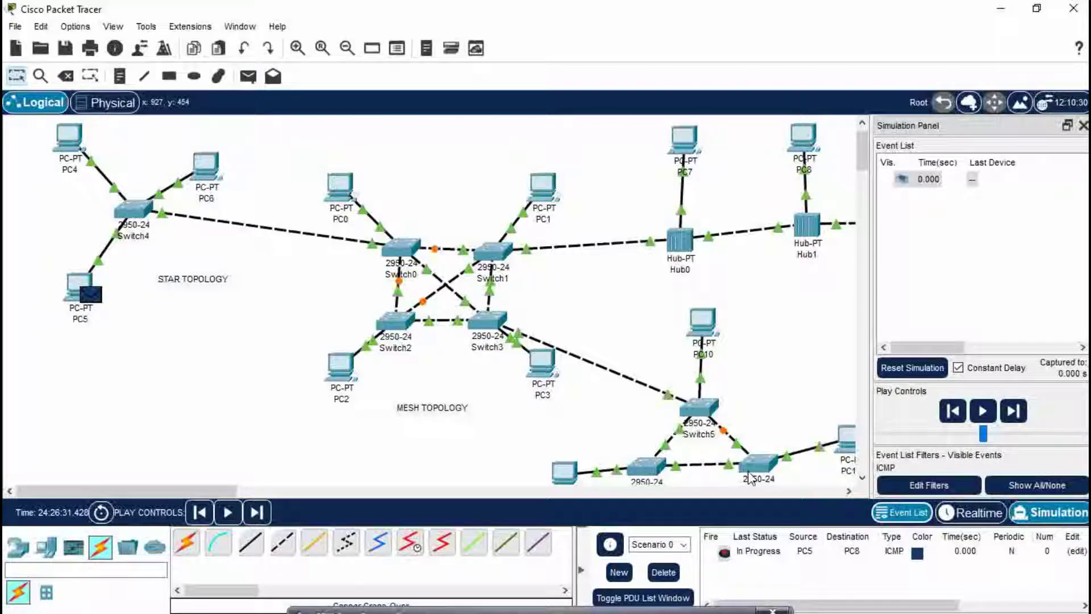
- Play the simulation with the event list hidden until the PDU's reply reaches PC5, and pause it there
click(984, 413)
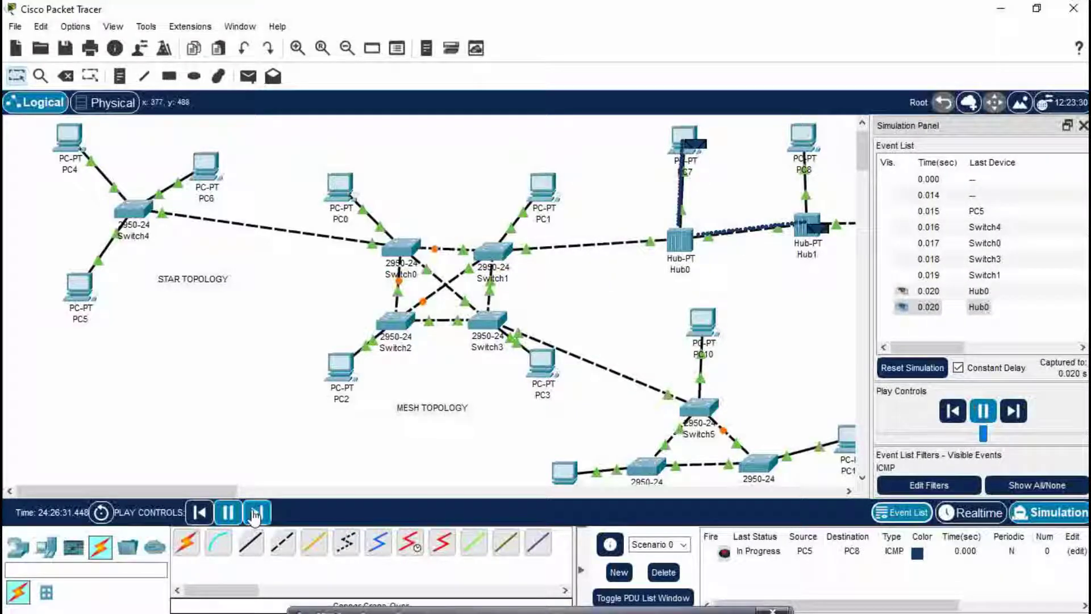
click(1084, 126)
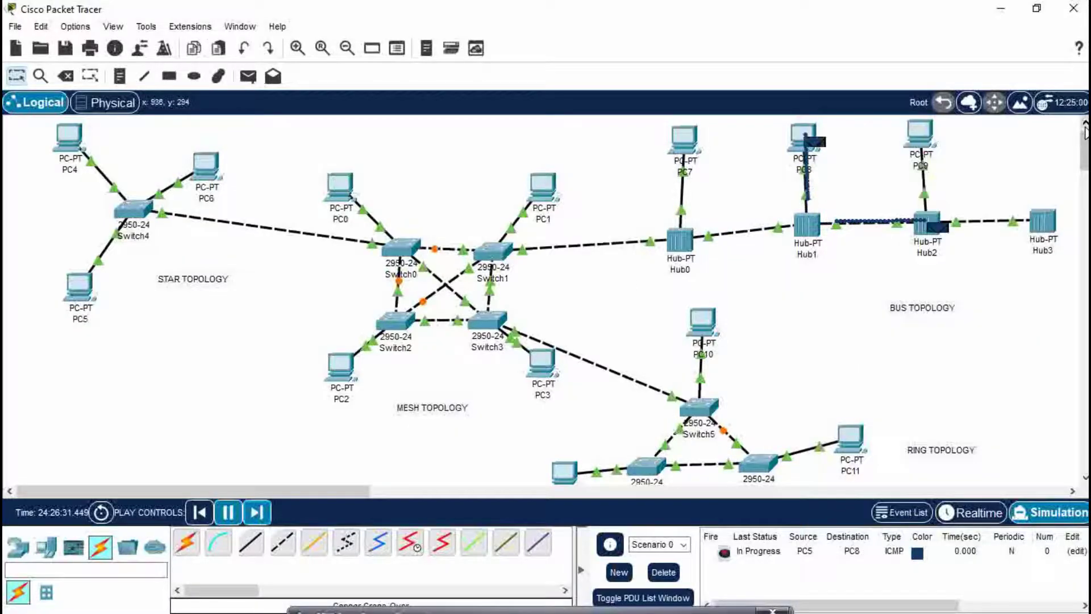
click(259, 510)
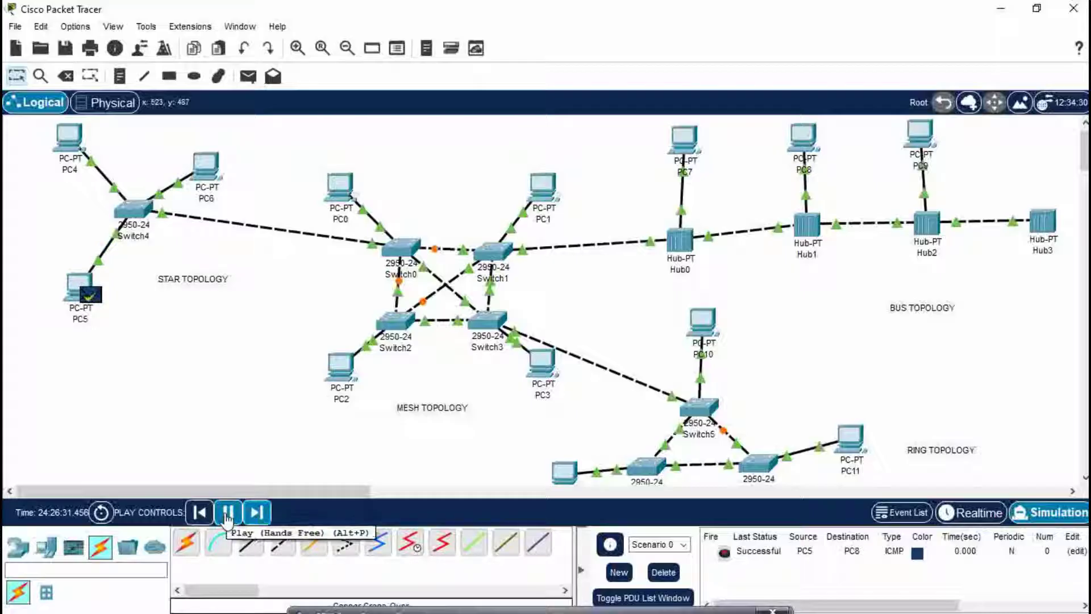
click(227, 514)
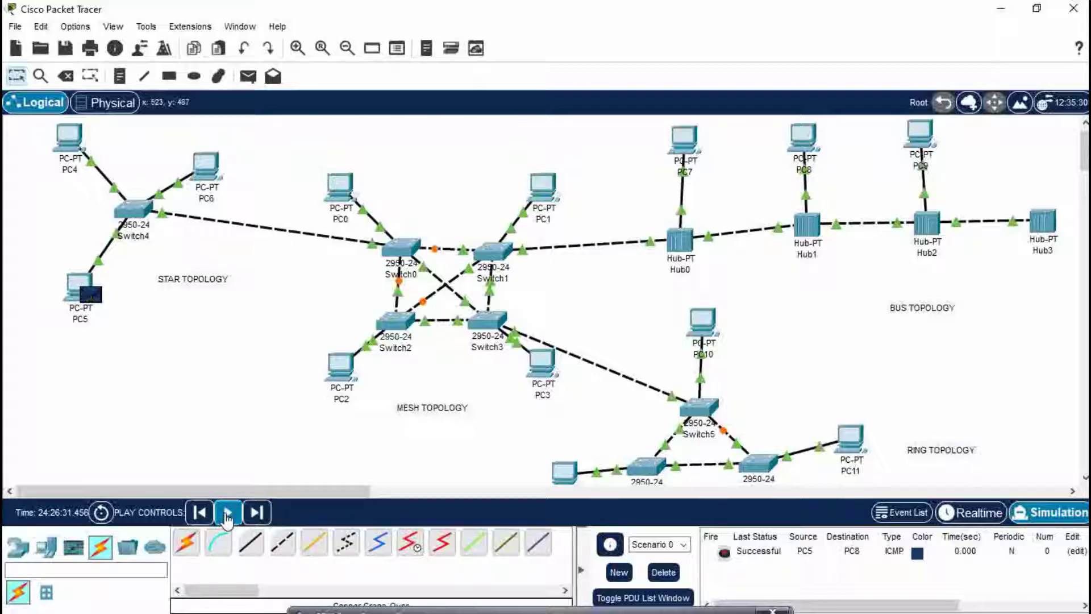